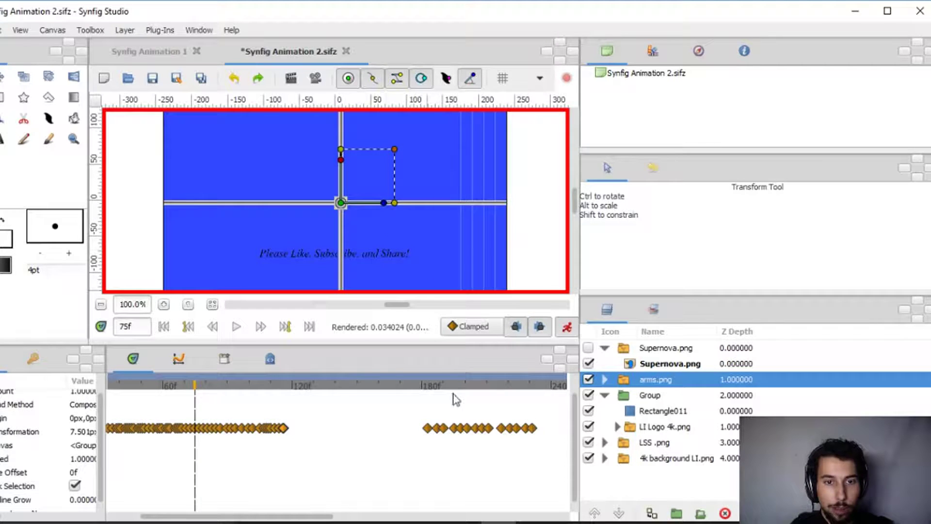
# Step: Move the arms.png transformation waypoints between about 180f and 230f earlier one by one, closing the gap after about 117f with even spacing
pyautogui.moveTo(429, 430); pyautogui.dragTo(287, 429)
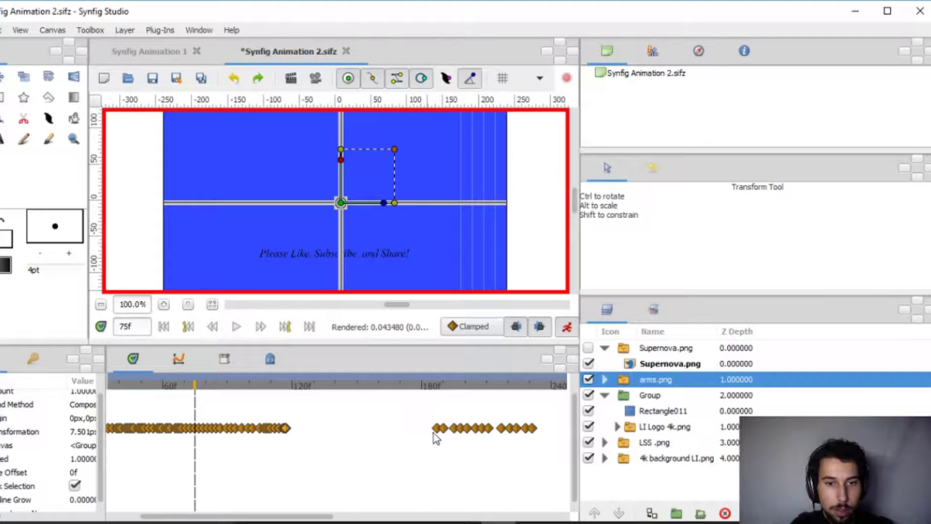
pyautogui.moveTo(435, 429); pyautogui.dragTo(292, 432)
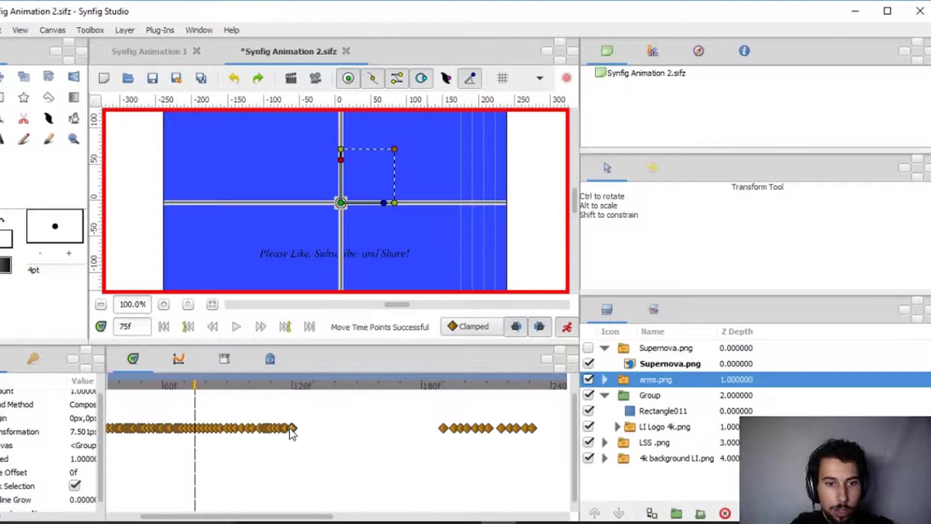
pyautogui.moveTo(442, 430); pyautogui.dragTo(298, 432)
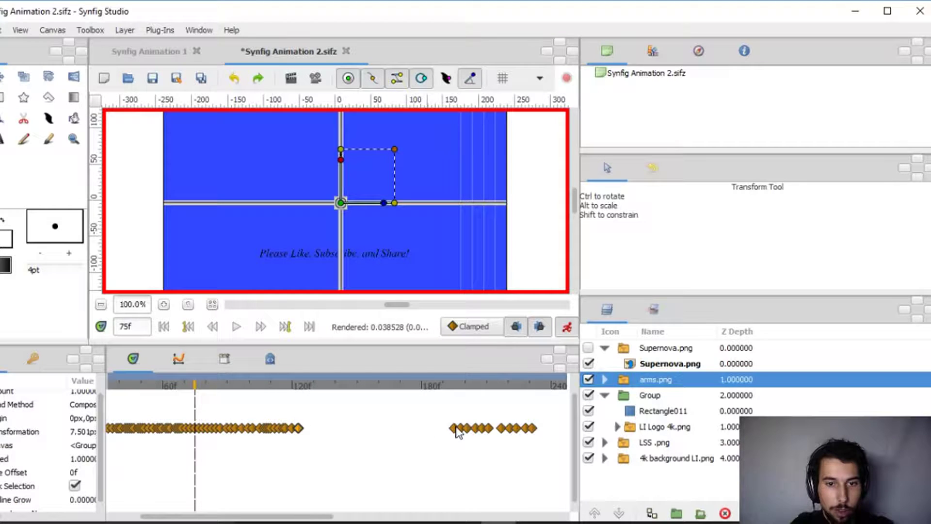
pyautogui.moveTo(457, 430); pyautogui.dragTo(305, 430)
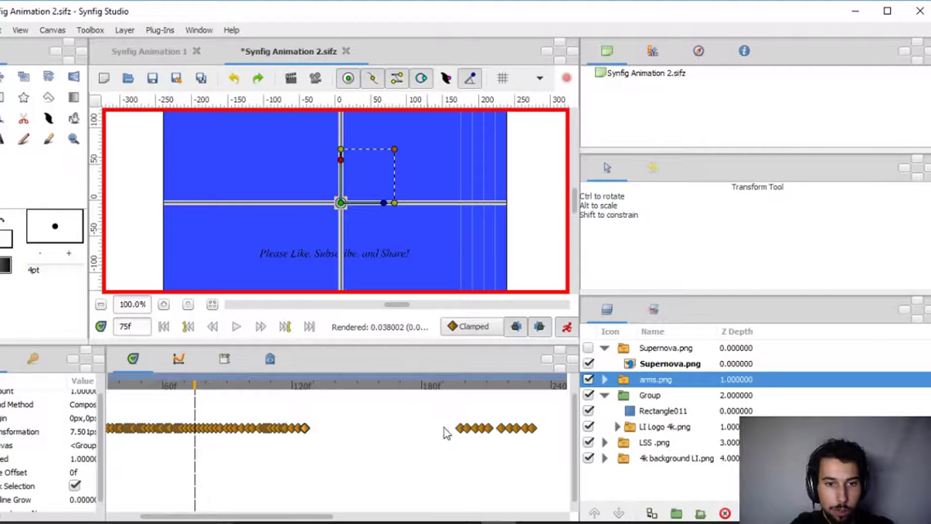
pyautogui.moveTo(460, 429); pyautogui.dragTo(307, 430)
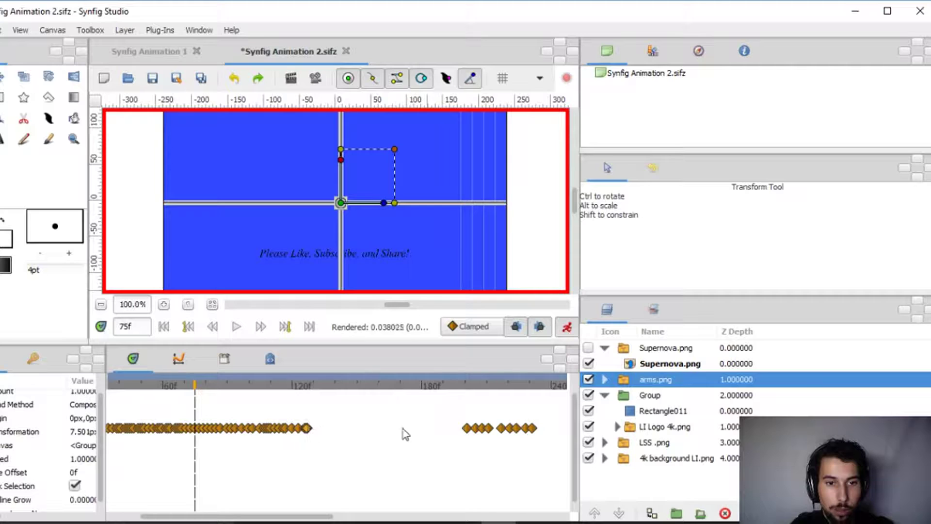
pyautogui.moveTo(467, 429); pyautogui.dragTo(315, 429)
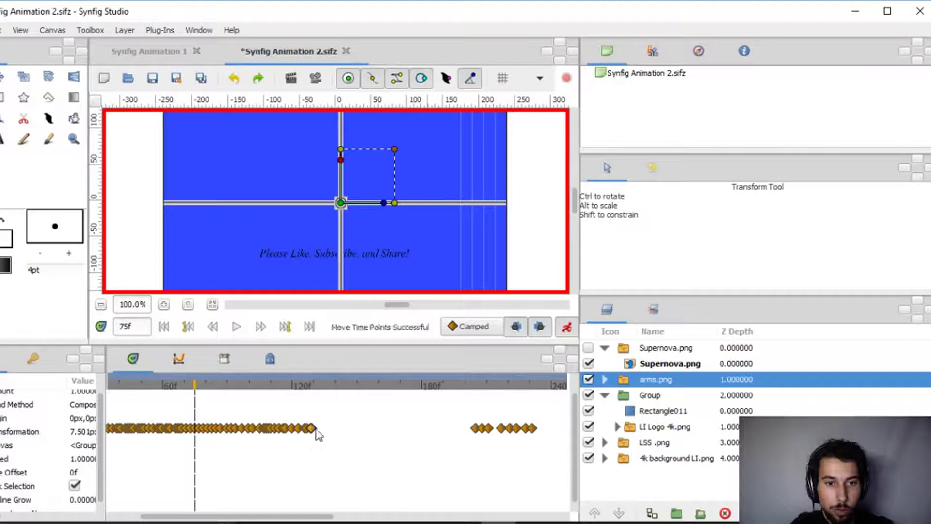
pyautogui.moveTo(475, 429); pyautogui.dragTo(315, 430)
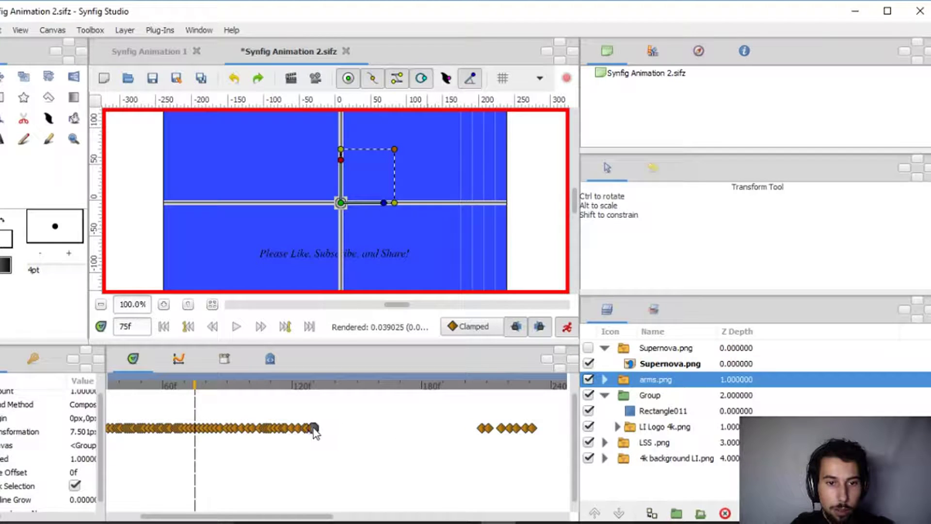
pyautogui.moveTo(481, 429); pyautogui.dragTo(316, 430)
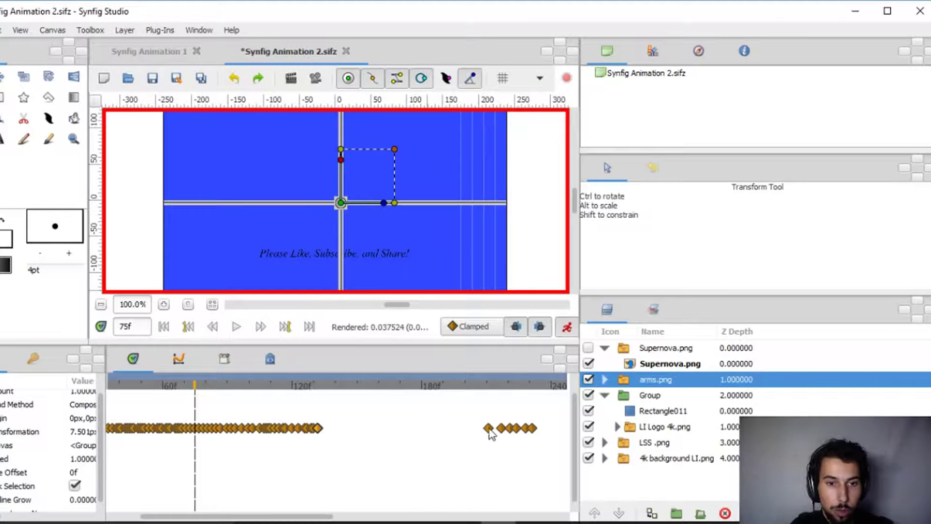
pyautogui.moveTo(489, 429); pyautogui.dragTo(321, 431)
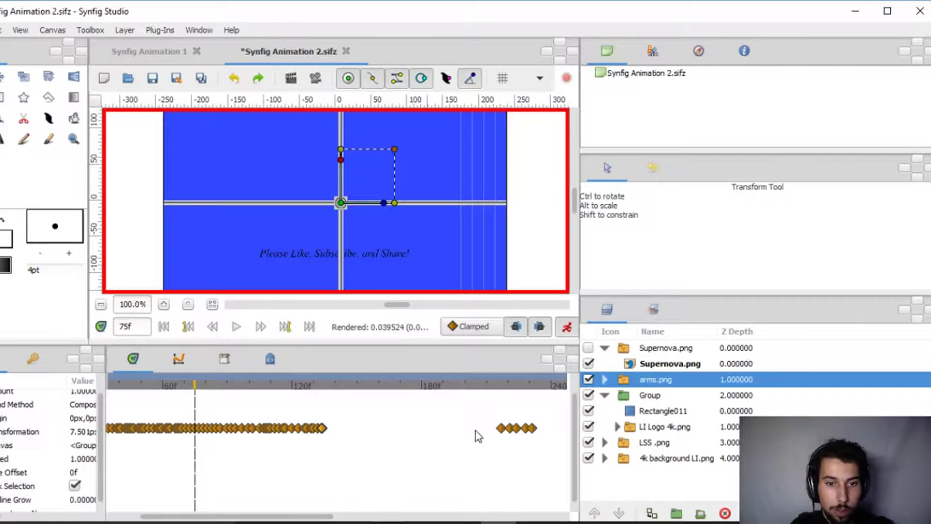
pyautogui.moveTo(502, 430); pyautogui.dragTo(325, 431)
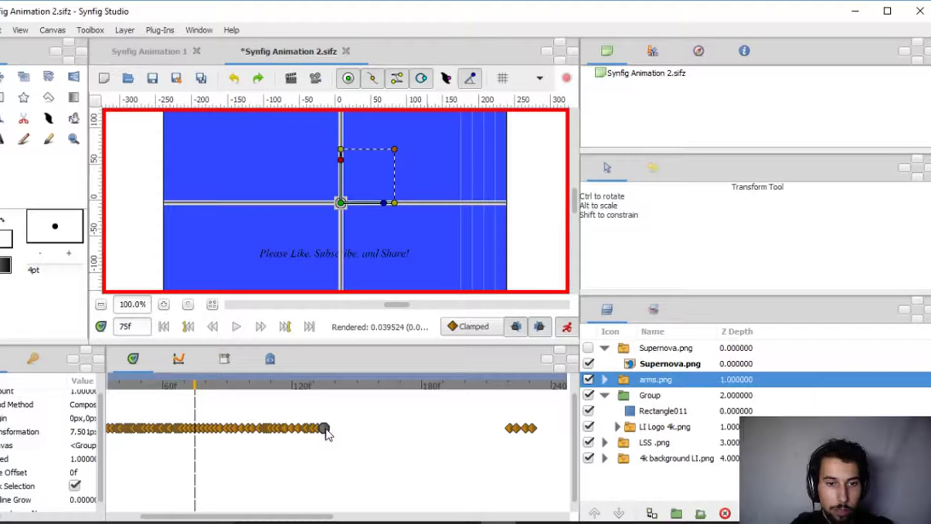
pyautogui.moveTo(507, 429); pyautogui.dragTo(330, 429)
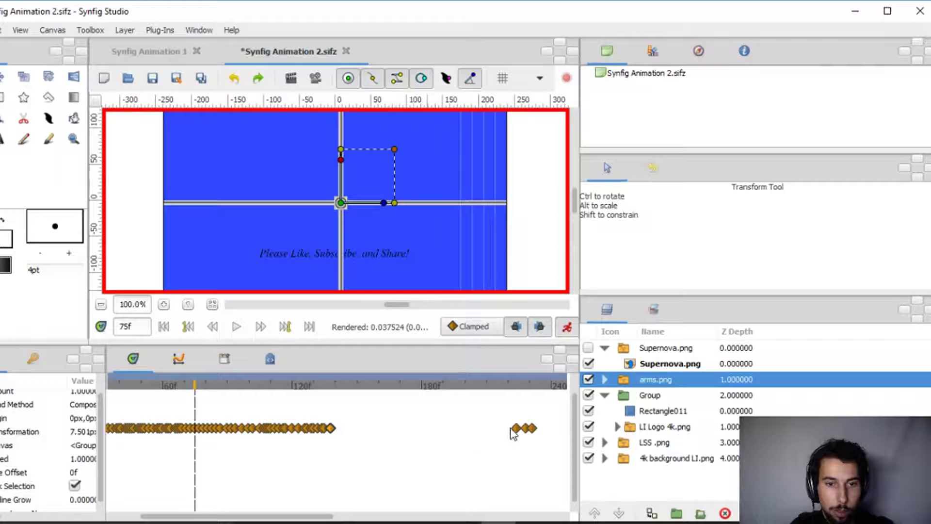
pyautogui.moveTo(517, 430); pyautogui.dragTo(335, 430)
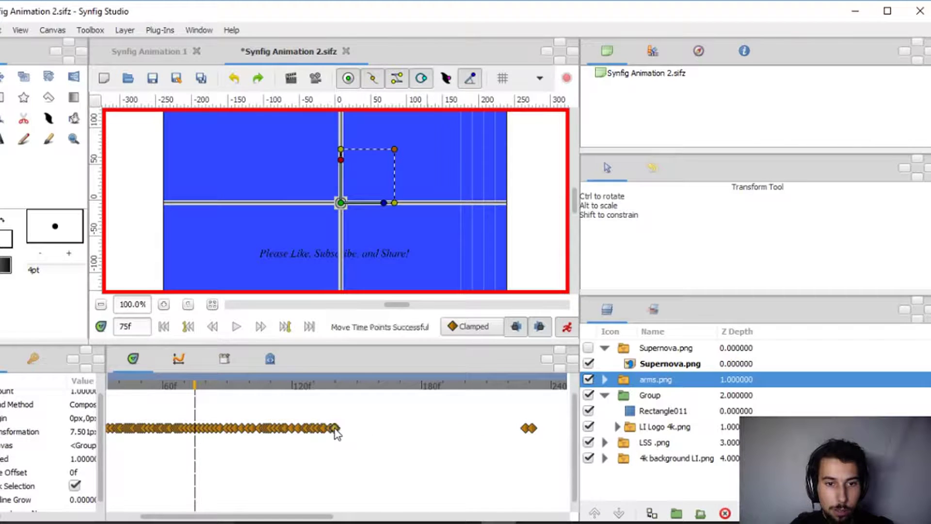
pyautogui.moveTo(527, 432); pyautogui.dragTo(343, 432)
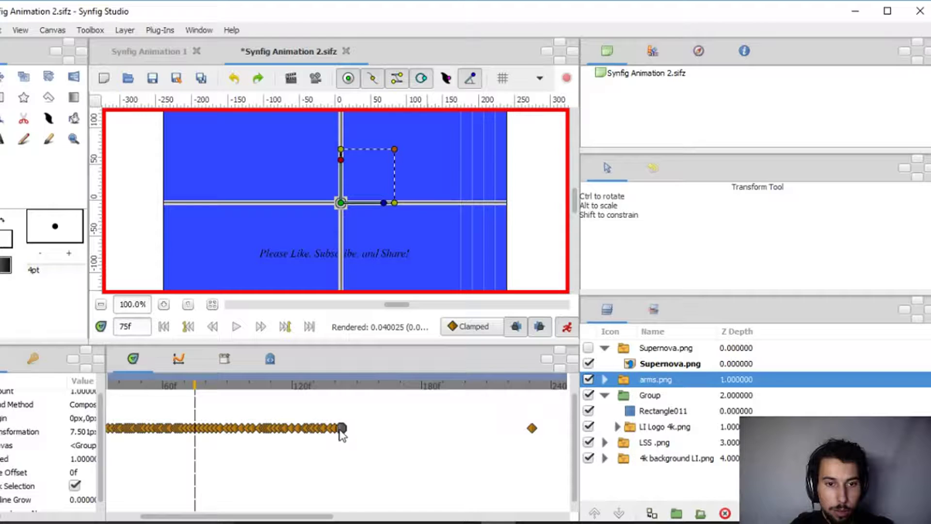
pyautogui.moveTo(530, 430); pyautogui.dragTo(348, 431)
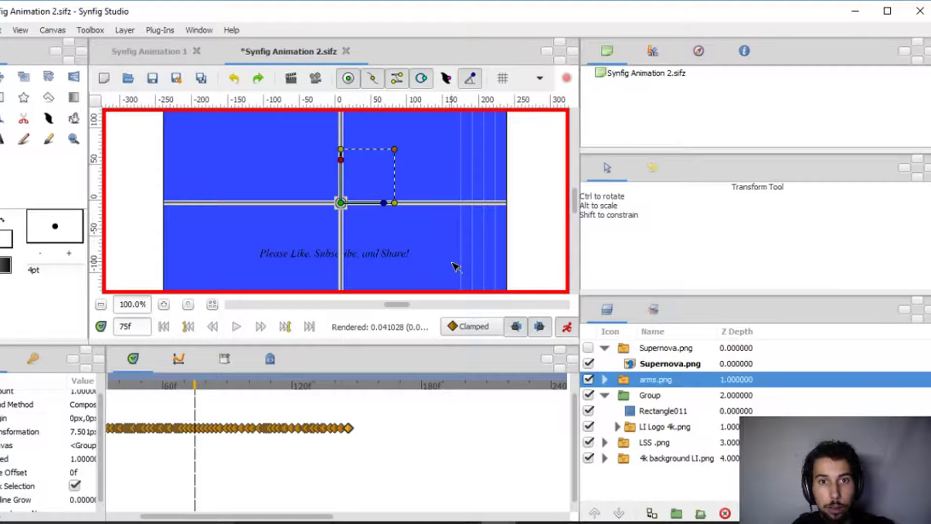
# Step: Switch to the file manager, open the Video assets folder, and view the 4k background LI and arms PNG images
pyautogui.click(861, 15)
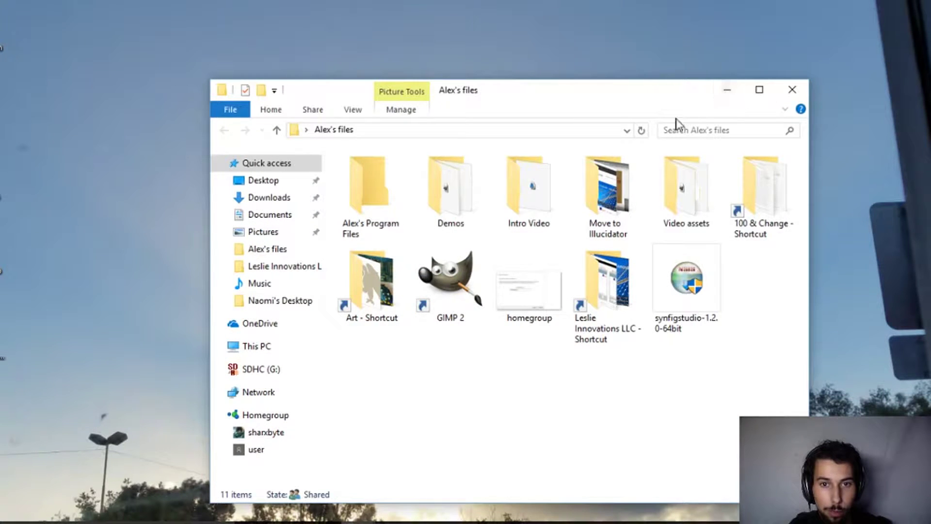
pyautogui.doubleClick(692, 201)
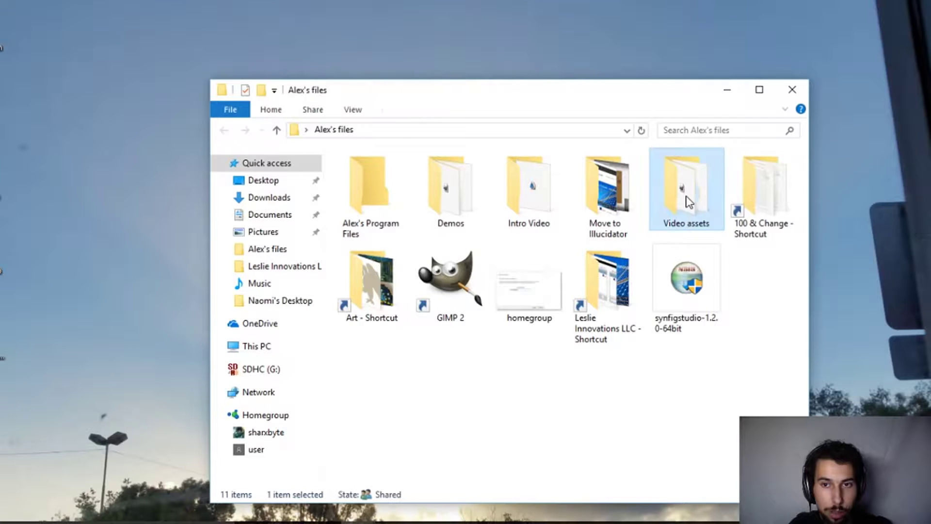
pyautogui.doubleClick(410, 176)
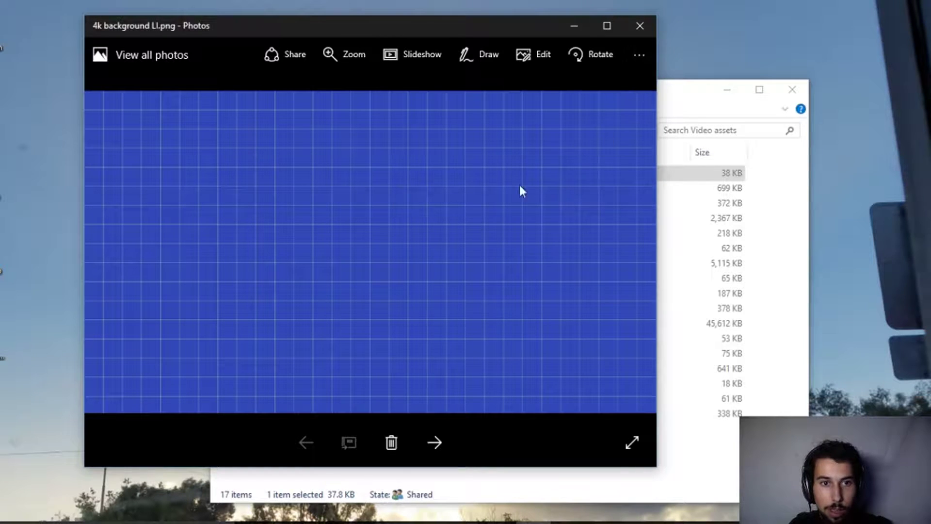
pyautogui.click(643, 32)
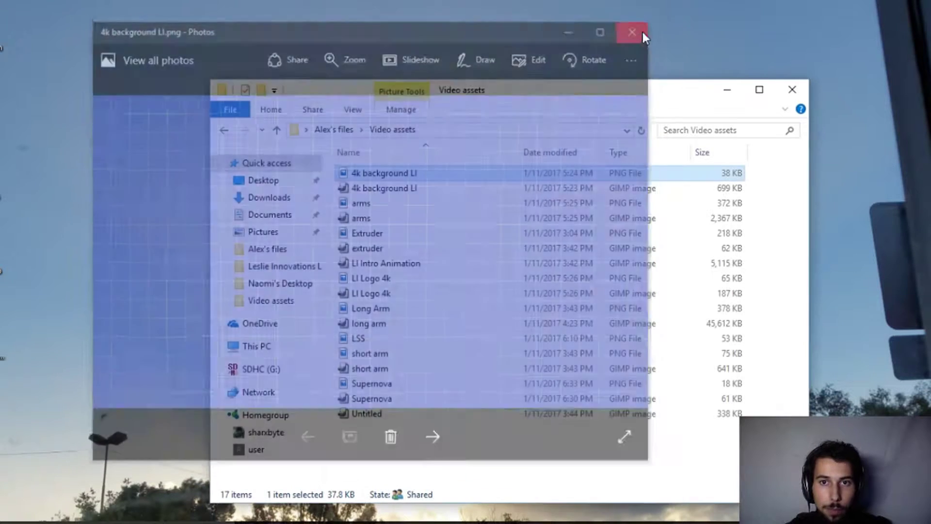
pyautogui.doubleClick(369, 205)
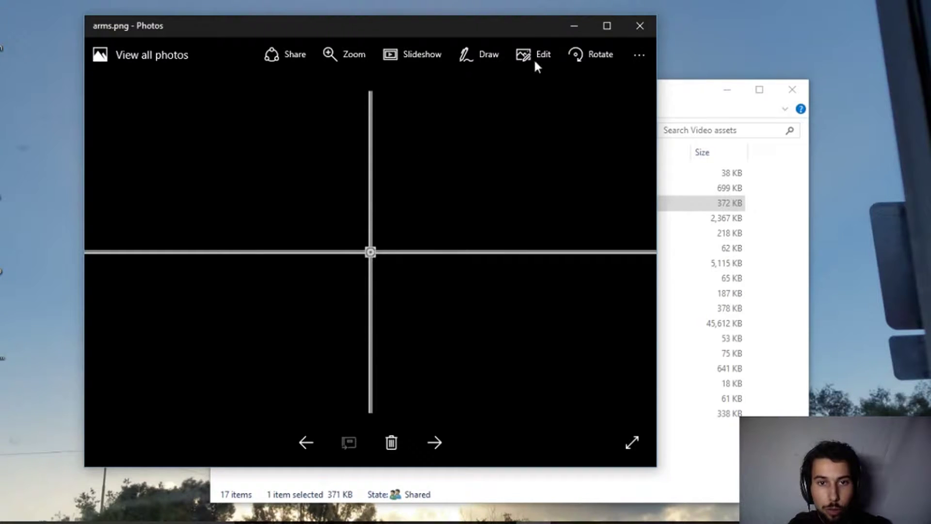
pyautogui.click(575, 26)
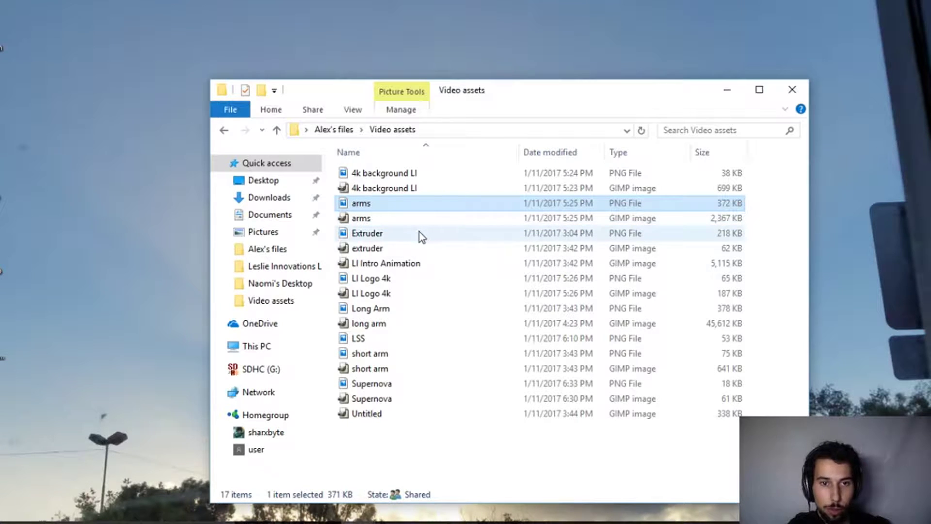
# Step: View the Extruder and LI Logo 4k PNG images from the Video assets folder
pyautogui.moveTo(420, 232)
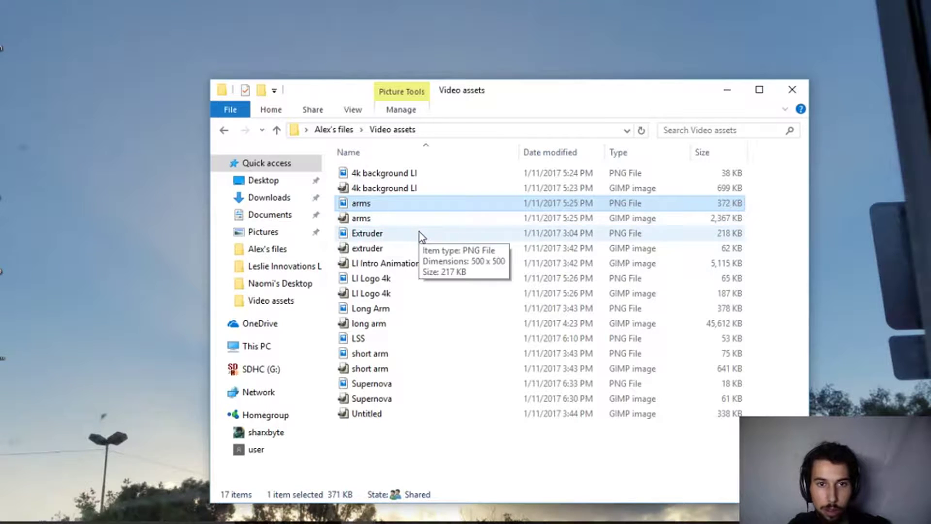
pyautogui.doubleClick(382, 234)
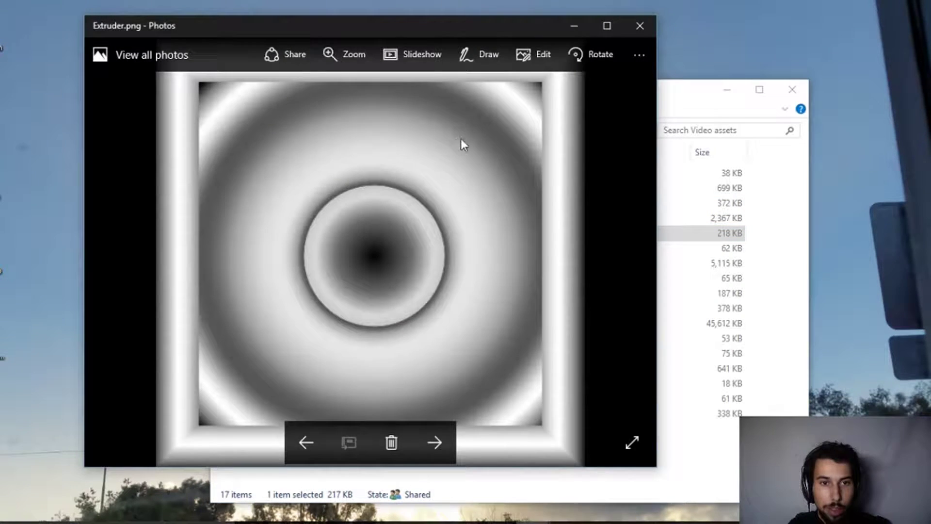
pyautogui.click(640, 26)
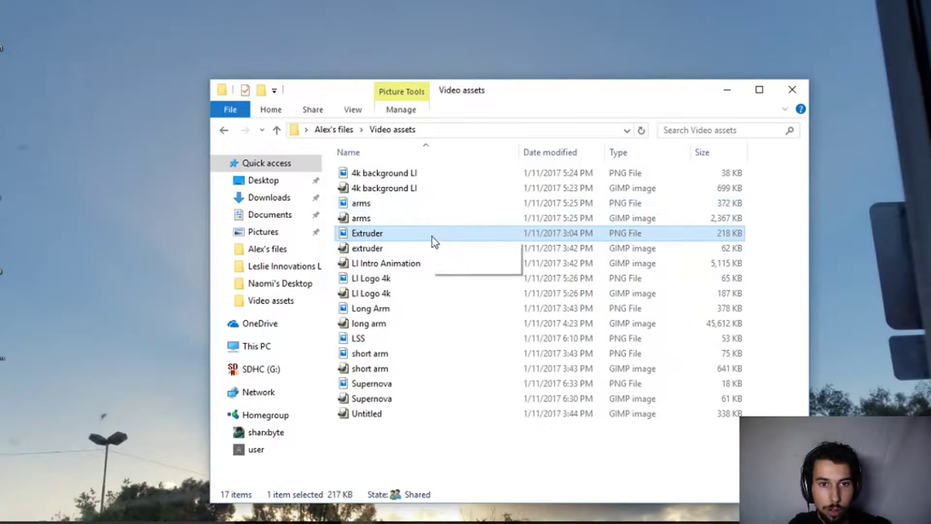
pyautogui.doubleClick(403, 281)
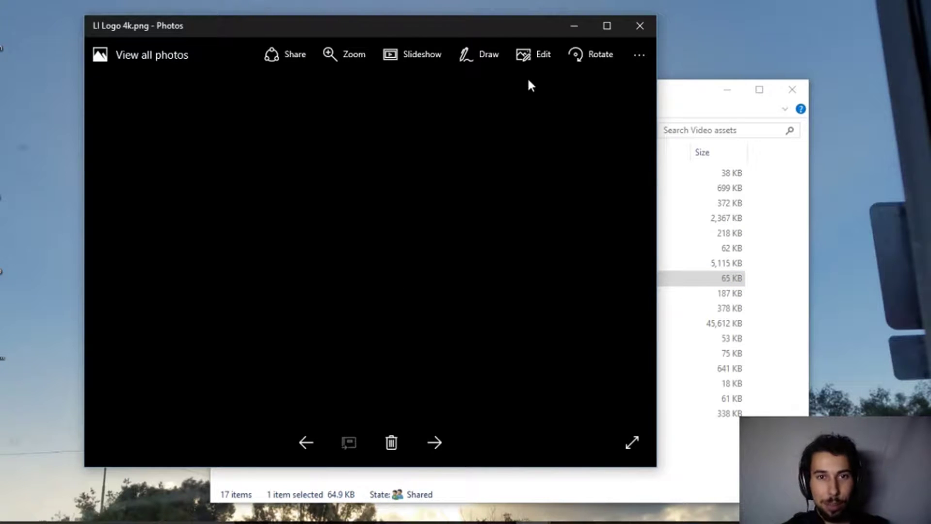
pyautogui.click(574, 27)
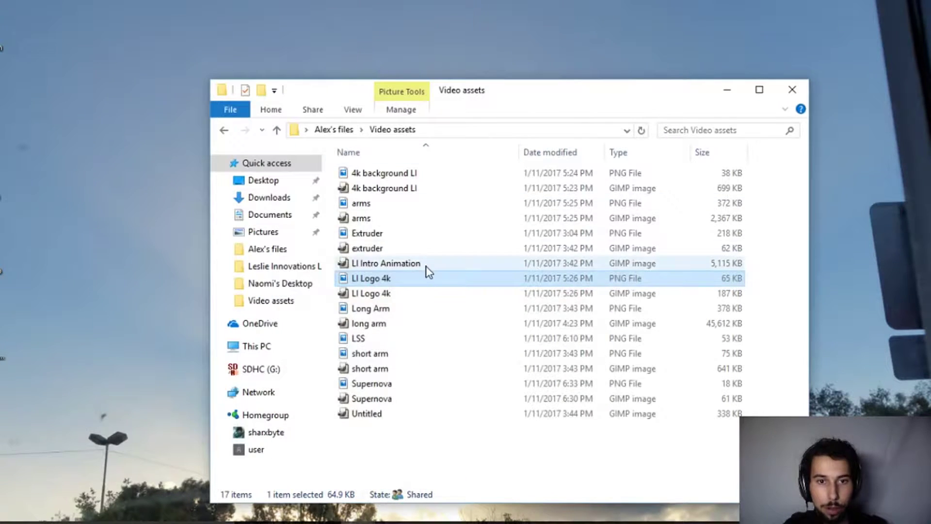
# Step: View the LSS and Supernova PNG images from the Video assets folder
pyautogui.click(367, 339)
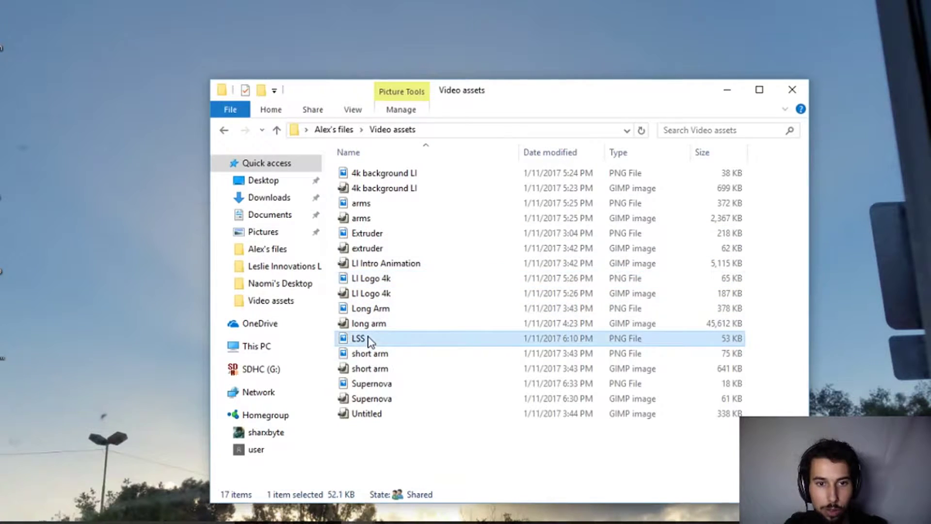
pyautogui.doubleClick(369, 339)
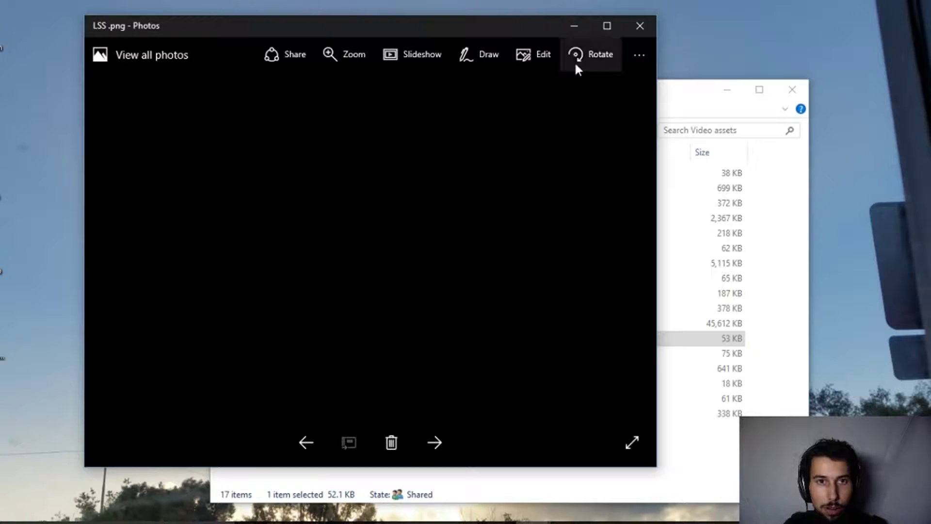
pyautogui.click(577, 27)
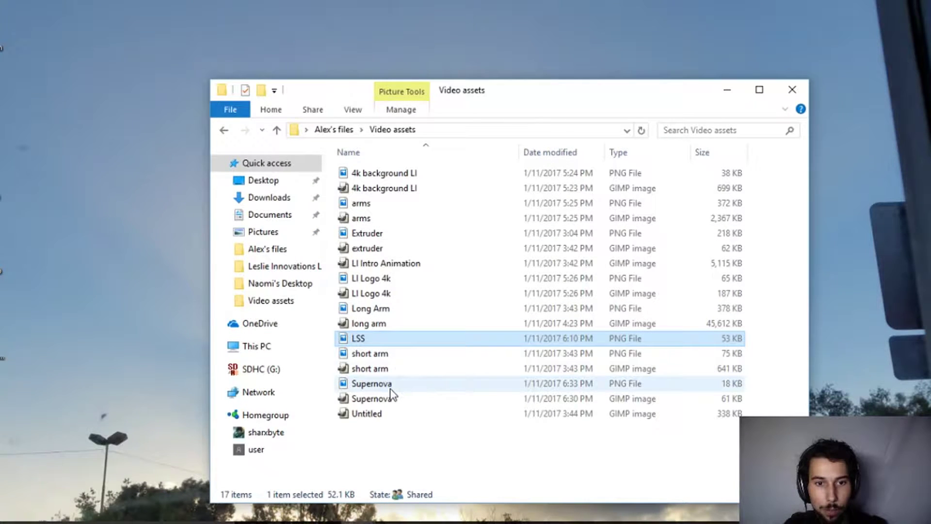
pyautogui.doubleClick(379, 385)
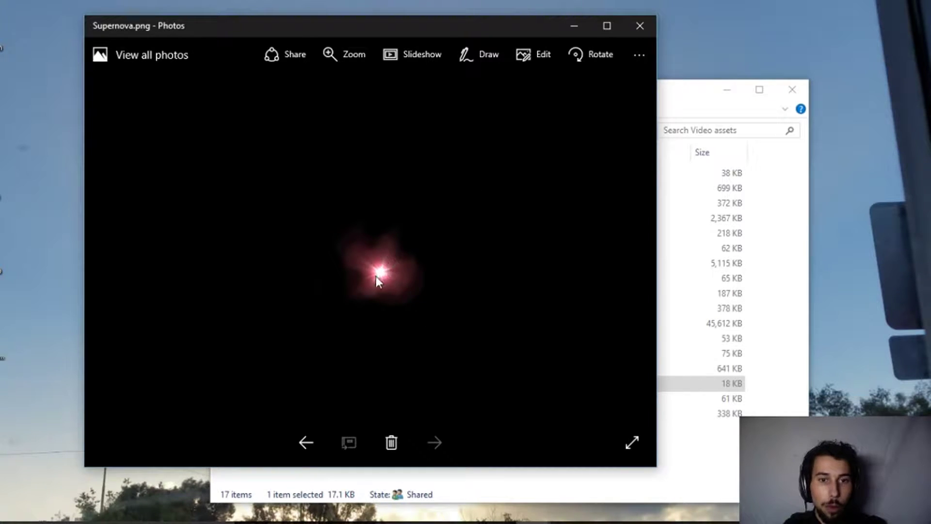
pyautogui.click(575, 25)
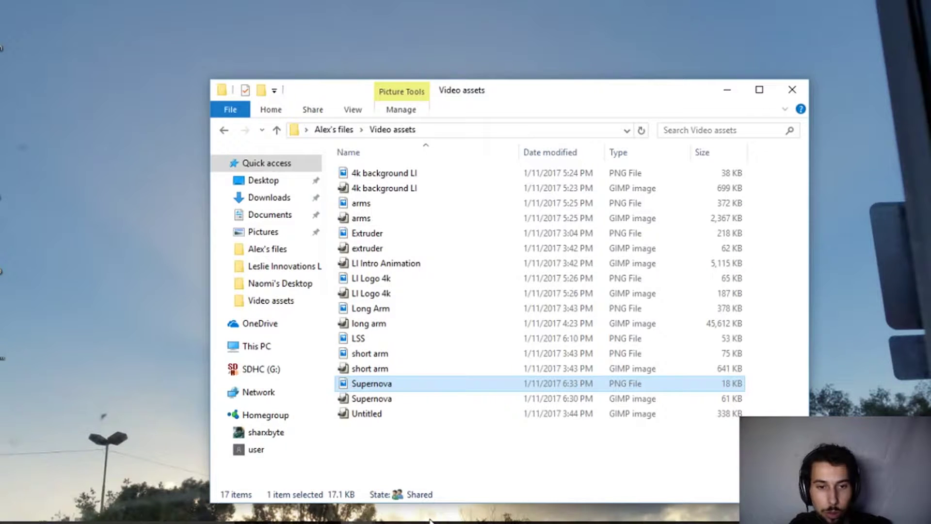
# Step: Switch back to Synfig Studio, enable the Supernova.png group layer, and disable Rectangle011 so the logo beneath it shows
pyautogui.click(500, 523)
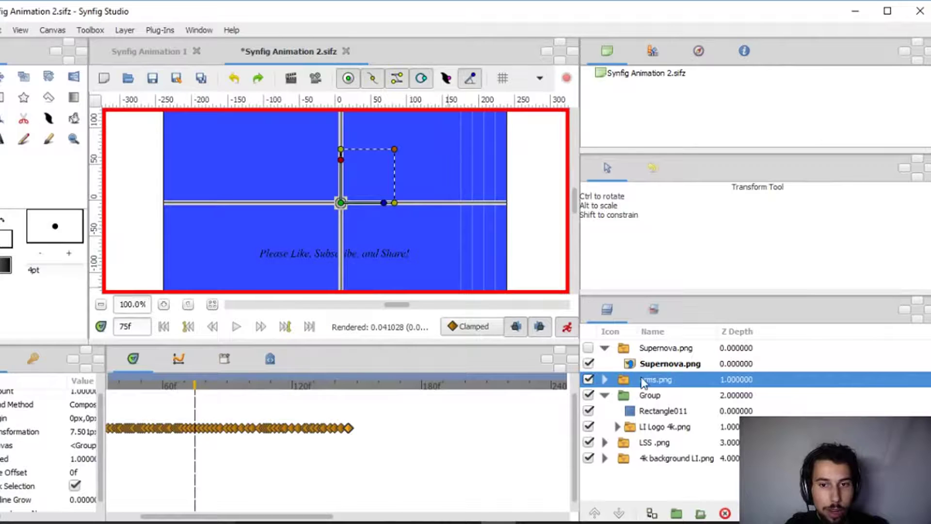
pyautogui.click(589, 348)
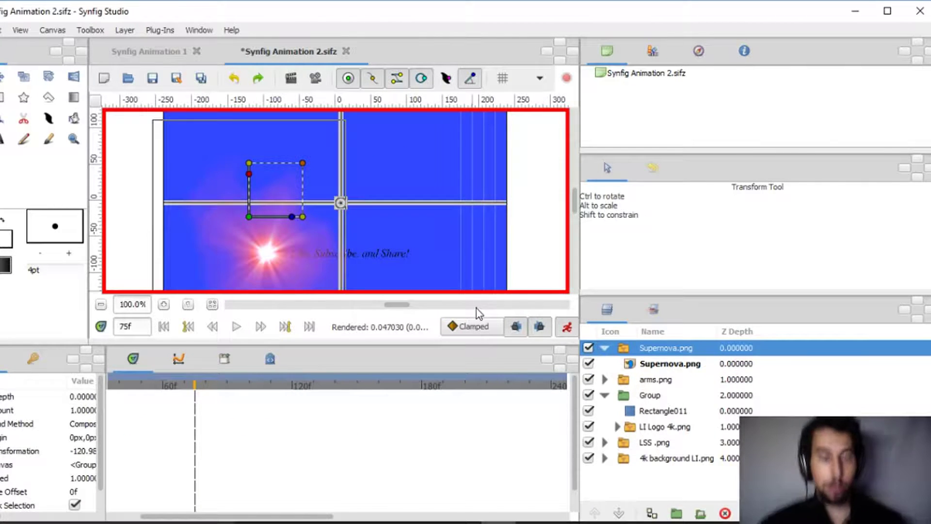
pyautogui.click(589, 411)
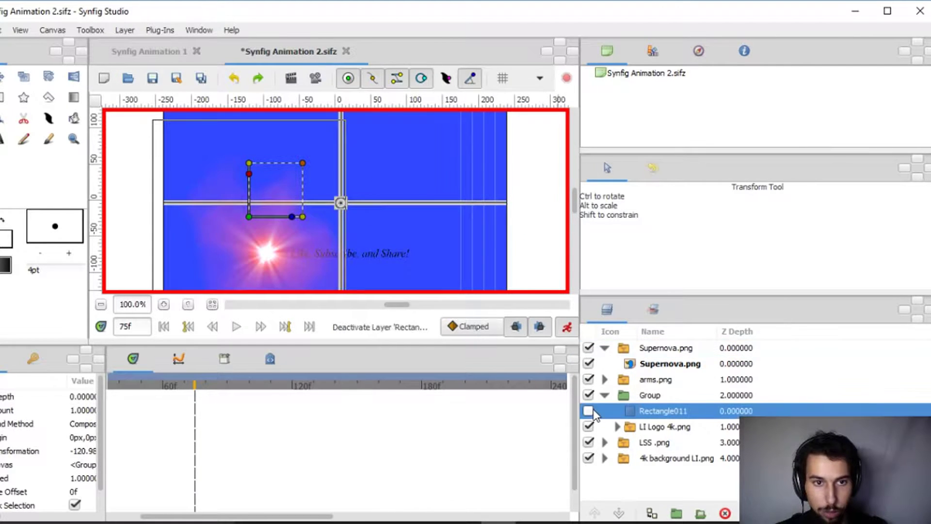
pyautogui.click(588, 410)
pyautogui.click(589, 410)
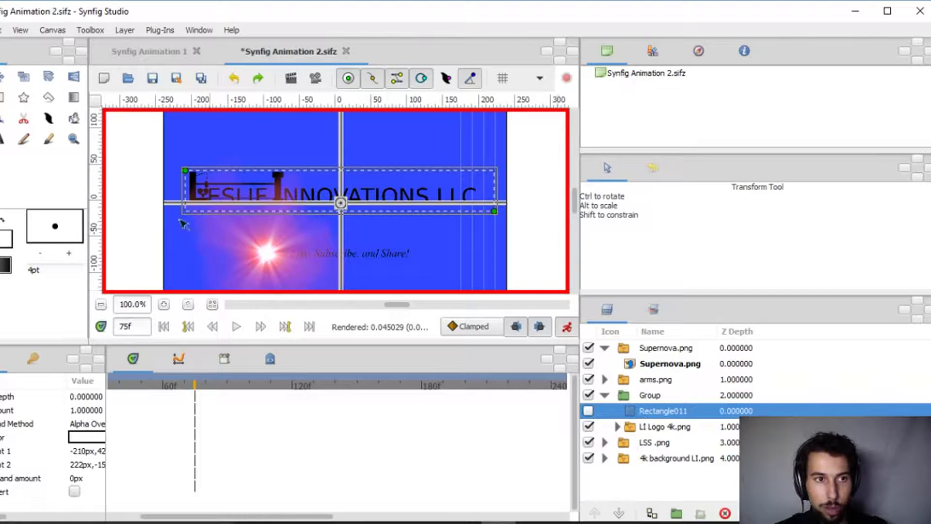
# Step: Toggle the visibility of Rectangle011 and LI Logo 4k.png to demonstrate the mask, leaving both enabled and Rectangle011 selected within Group
pyautogui.click(3, 97)
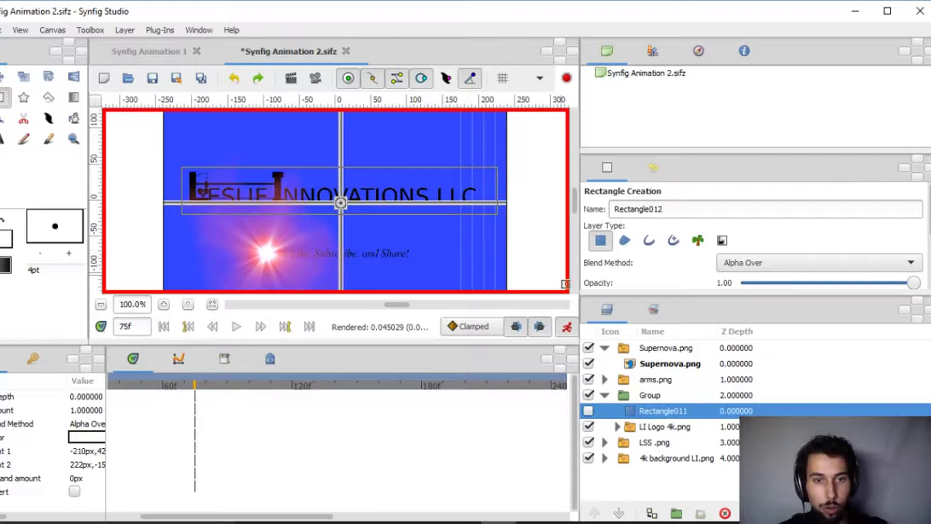
pyautogui.hotkey('alt', 'a')
pyautogui.click(588, 412)
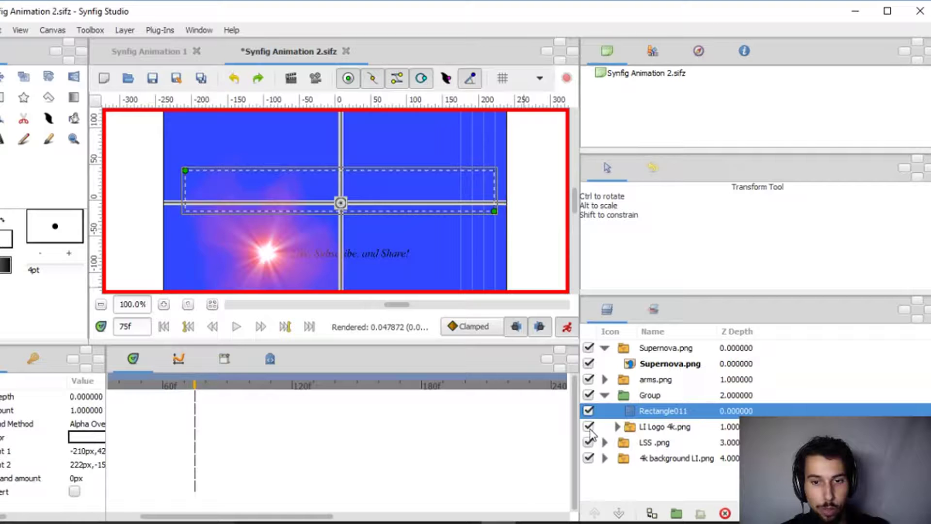
pyautogui.click(588, 411)
pyautogui.click(589, 427)
pyautogui.click(589, 427)
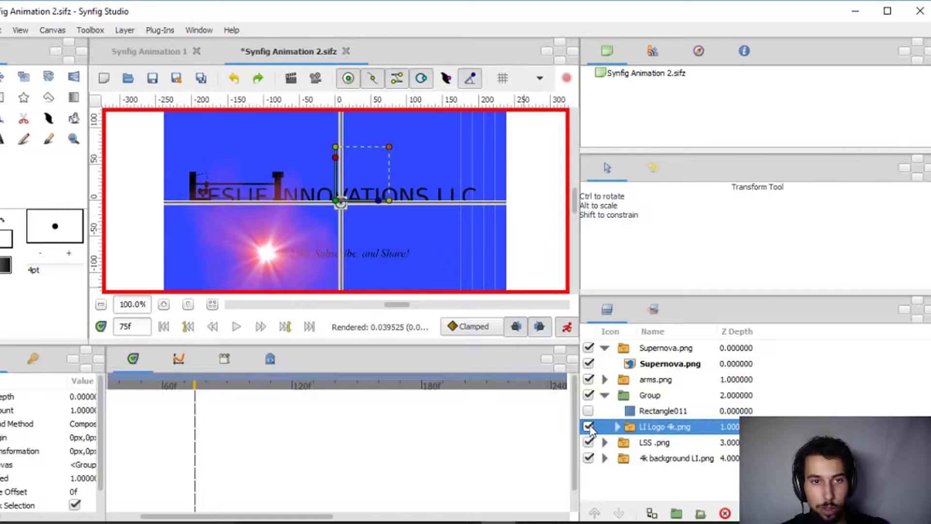
pyautogui.click(589, 411)
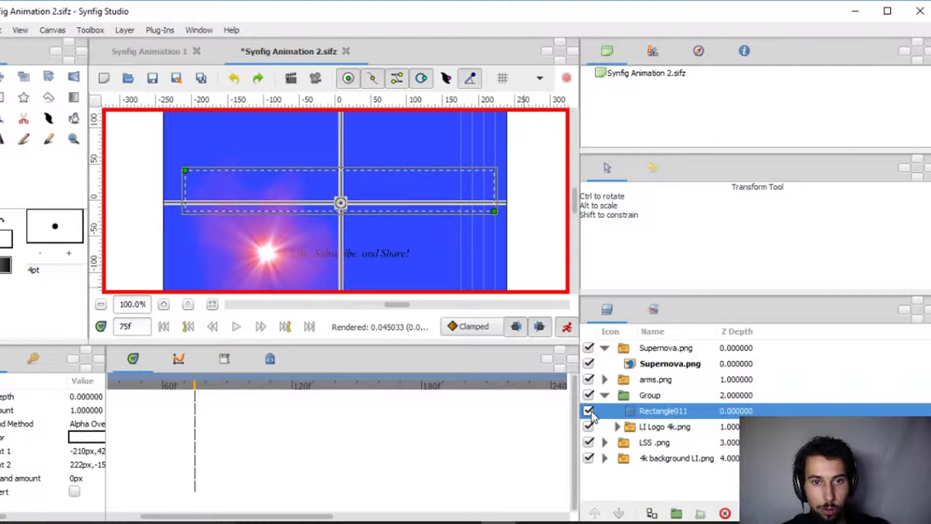
pyautogui.click(590, 396)
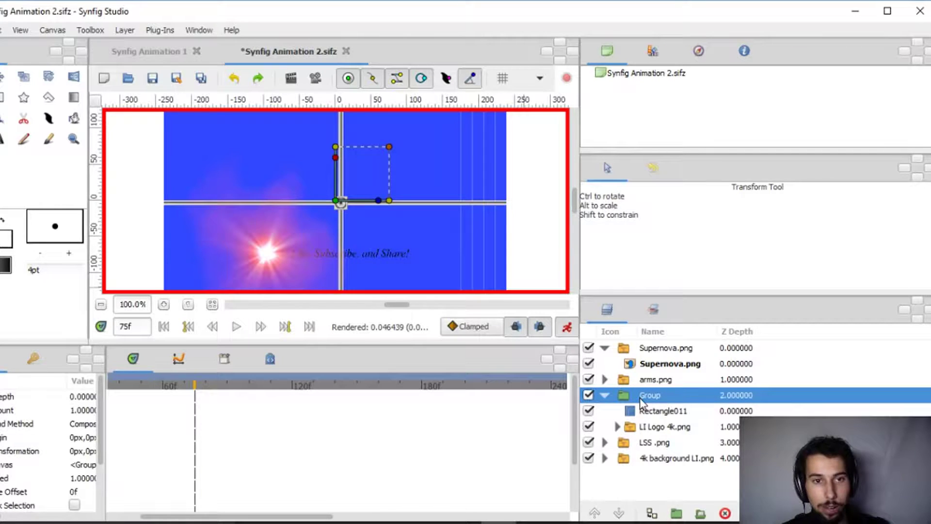
pyautogui.click(649, 412)
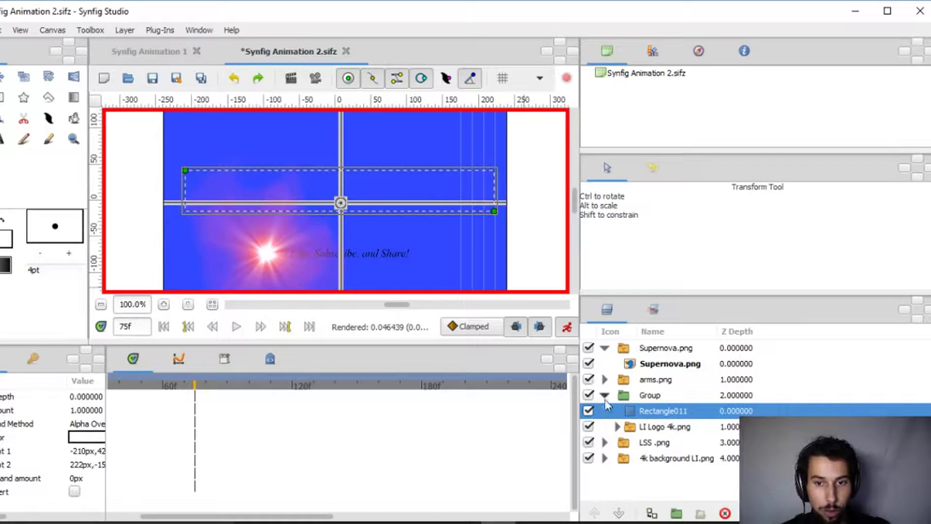
# Step: Move the arms.png layer's isolated last Transformation waypoint to directly after its preceding waypoints, and return the timeline to frame 0
pyautogui.click(639, 381)
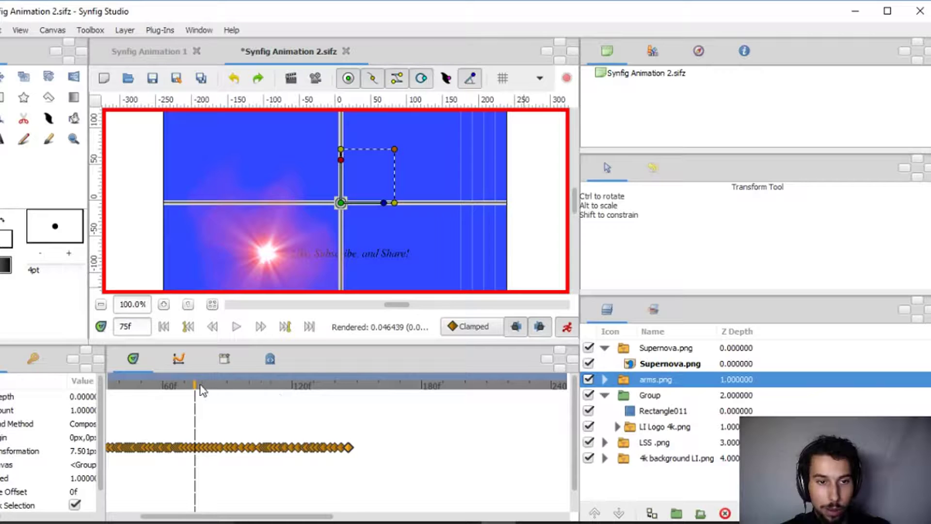
pyautogui.moveTo(199, 392); pyautogui.dragTo(359, 391)
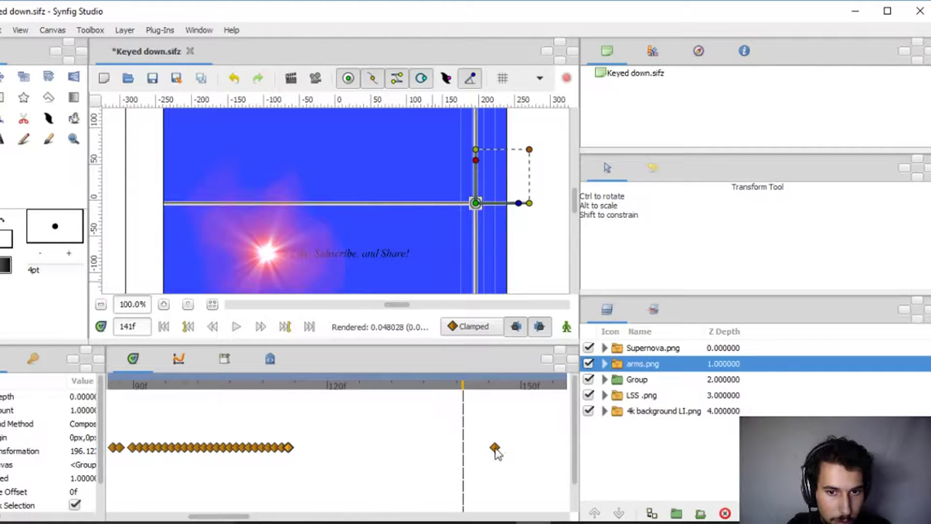
pyautogui.moveTo(495, 447); pyautogui.dragTo(295, 447)
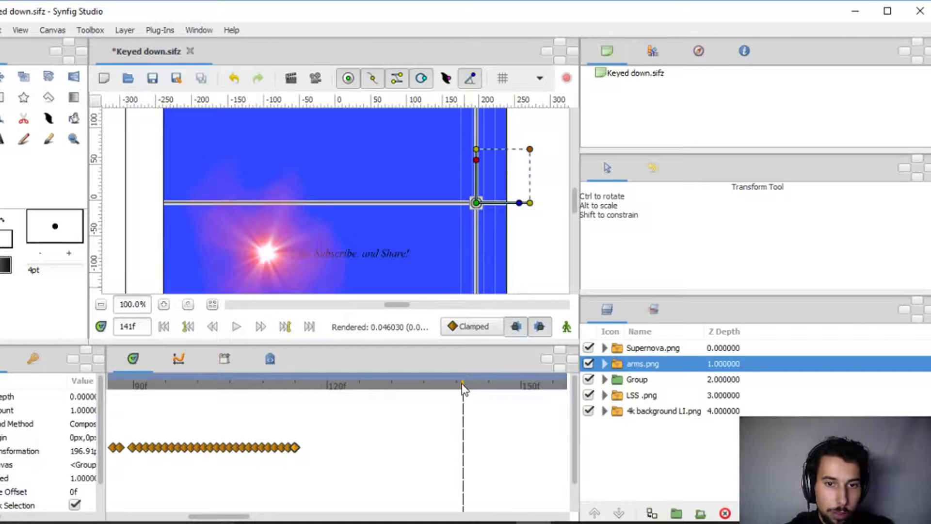
pyautogui.moveTo(463, 388); pyautogui.dragTo(19, 401)
pyautogui.scroll(-5, 199, 388)
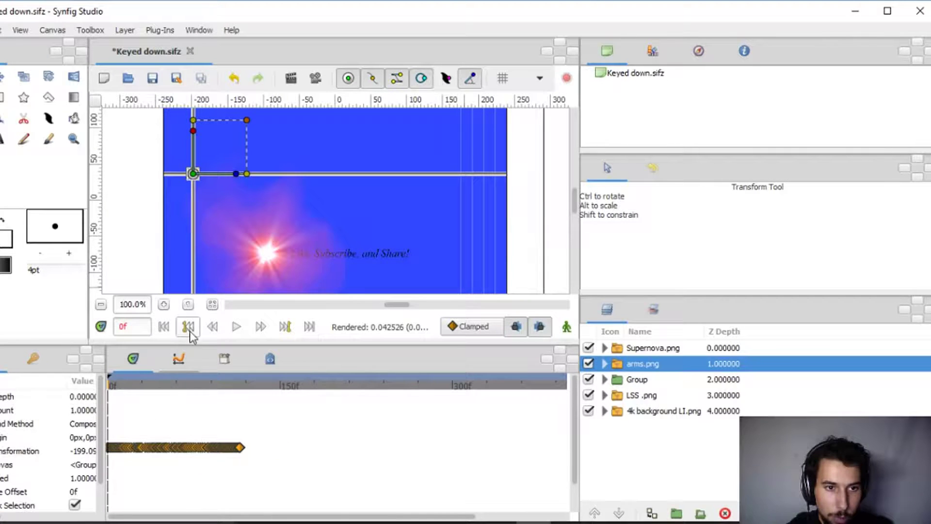
# Step: Expand Group, hide Rectangle011 temporarily, play the animation to preview the arms crossing the logo, and return to frame 0 with the rectangle enabled
pyautogui.click(589, 380)
pyautogui.click(589, 380)
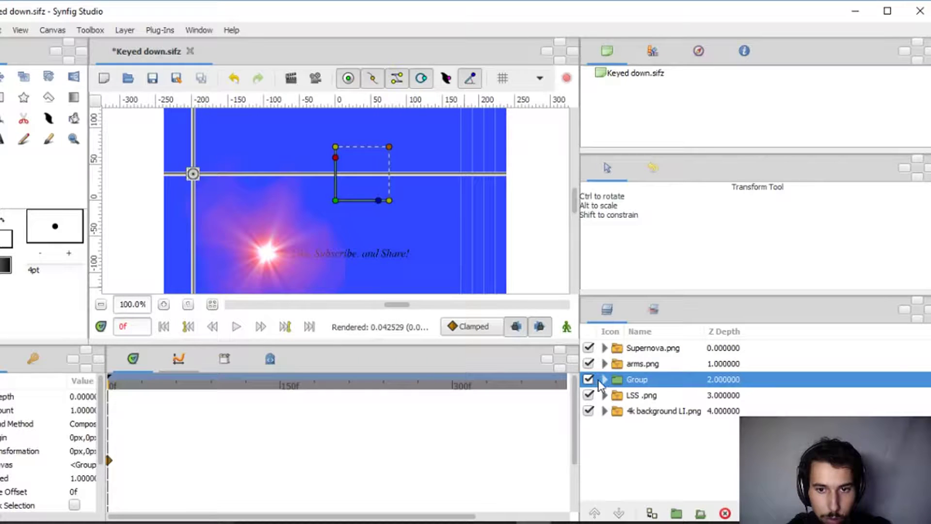
pyautogui.click(604, 379)
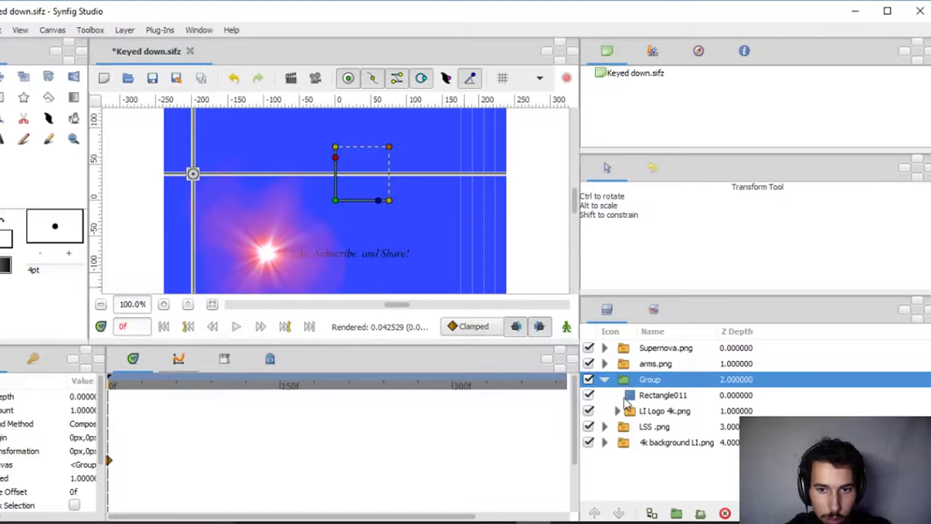
pyautogui.click(588, 394)
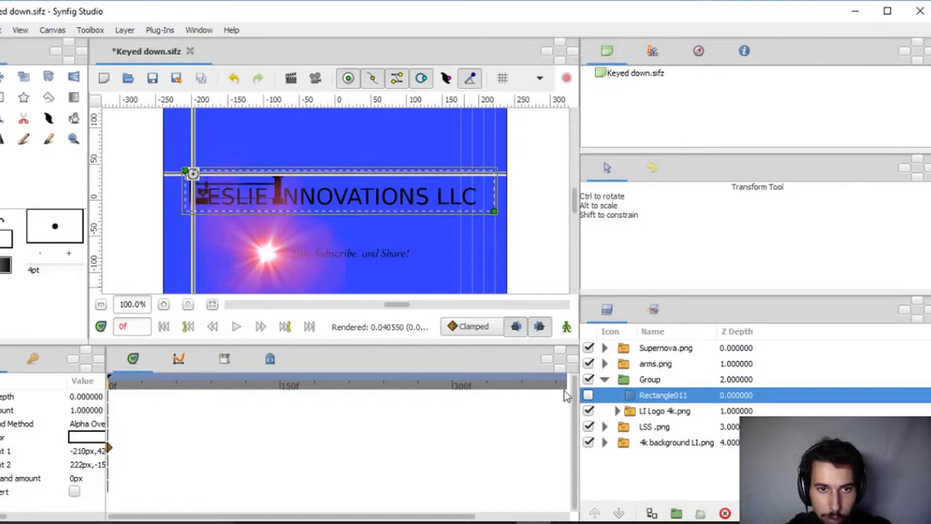
pyautogui.click(237, 327)
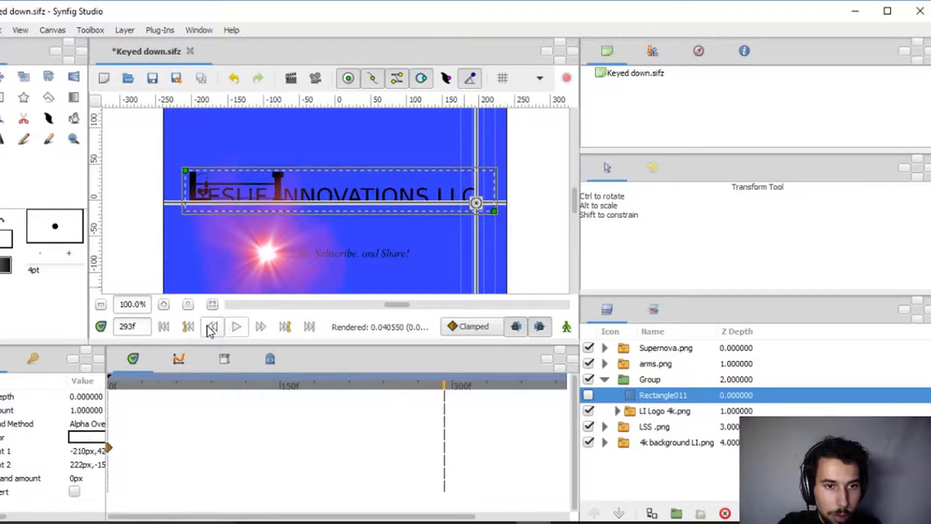
pyautogui.click(188, 326)
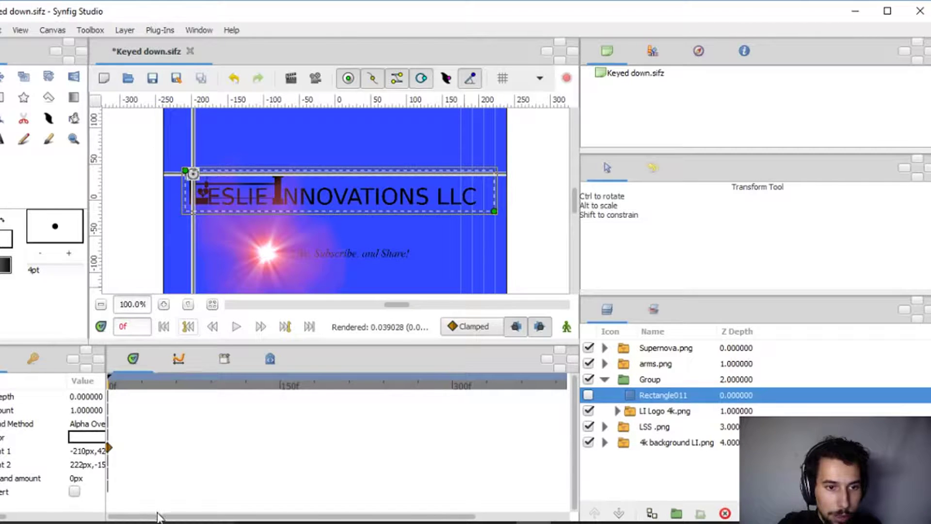
pyautogui.click(590, 395)
pyautogui.click(590, 395)
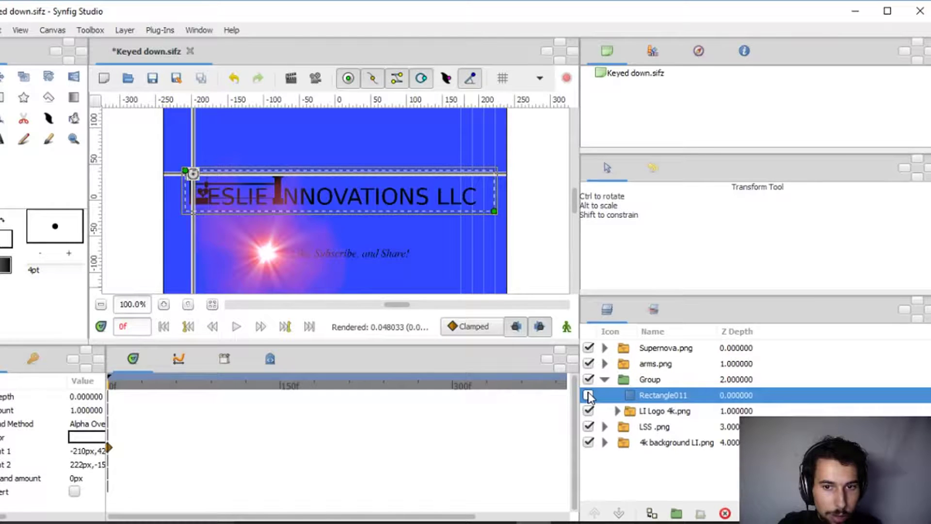
pyautogui.click(589, 395)
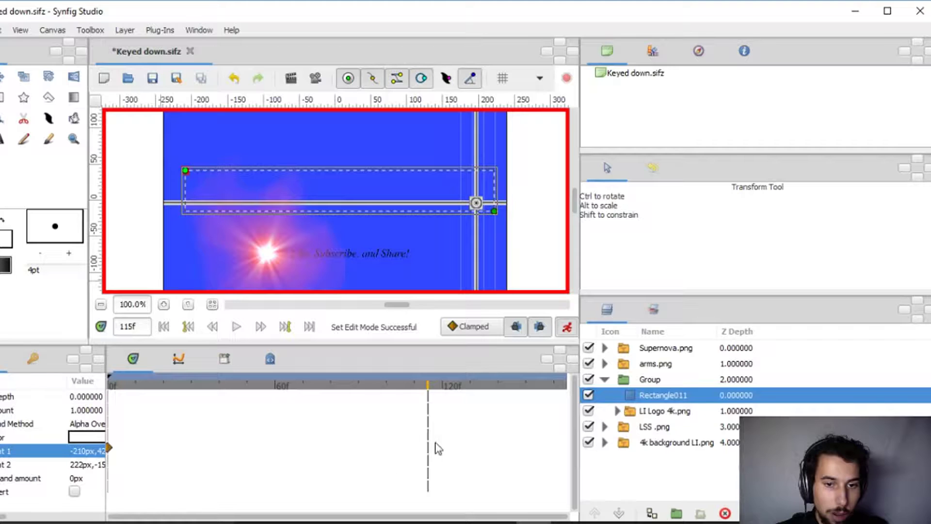
# Step: Try a single reveal waypoint at frame 115 with Rectangle011's Point 1 at about x 241 px, play it, and remove the waypoint
pyautogui.moveTo(187, 169); pyautogui.dragTo(506, 166)
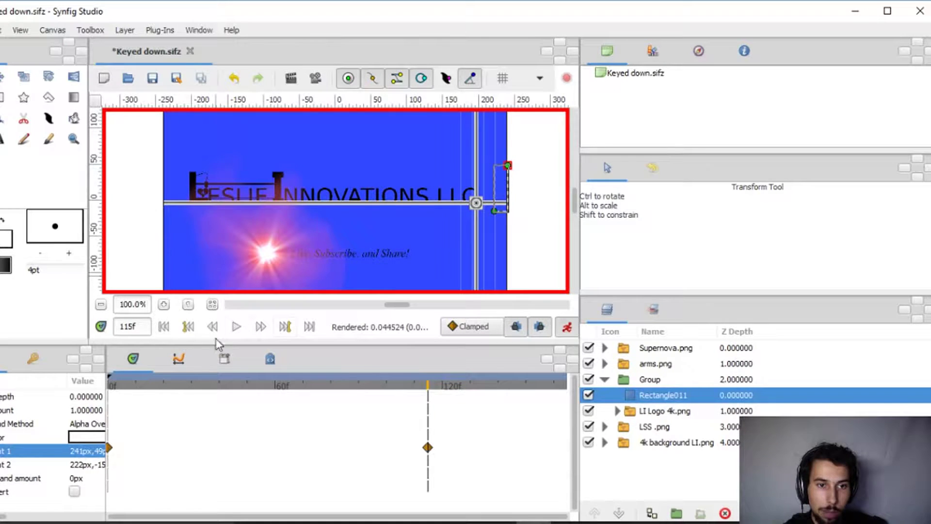
pyautogui.click(188, 326)
pyautogui.click(236, 327)
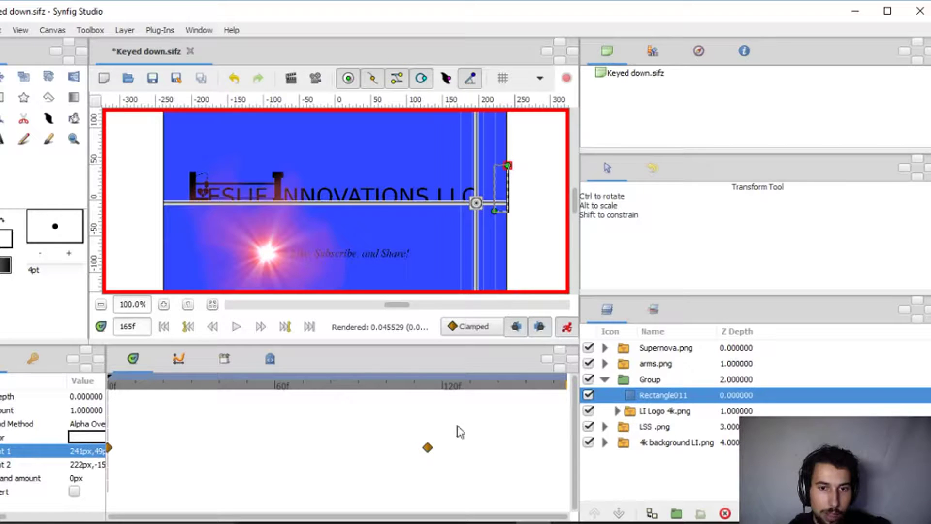
pyautogui.rightClick(433, 449)
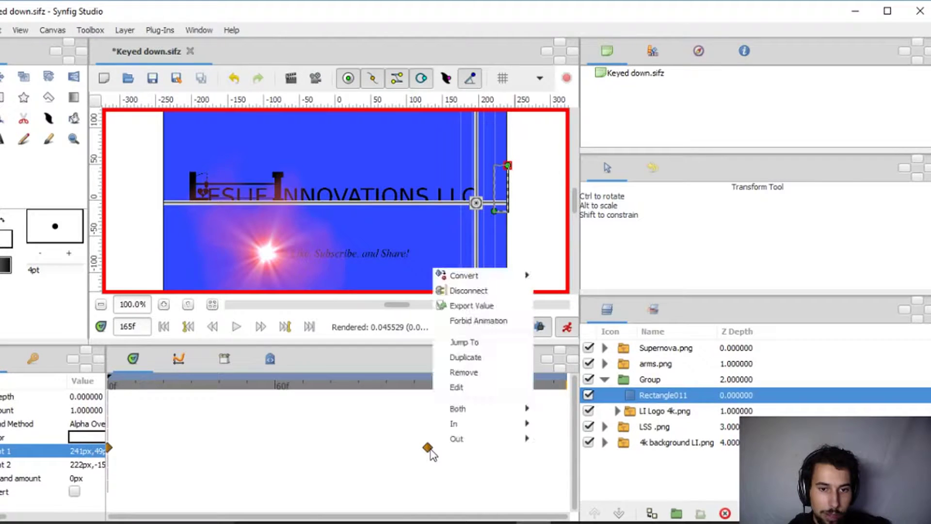
pyautogui.click(468, 372)
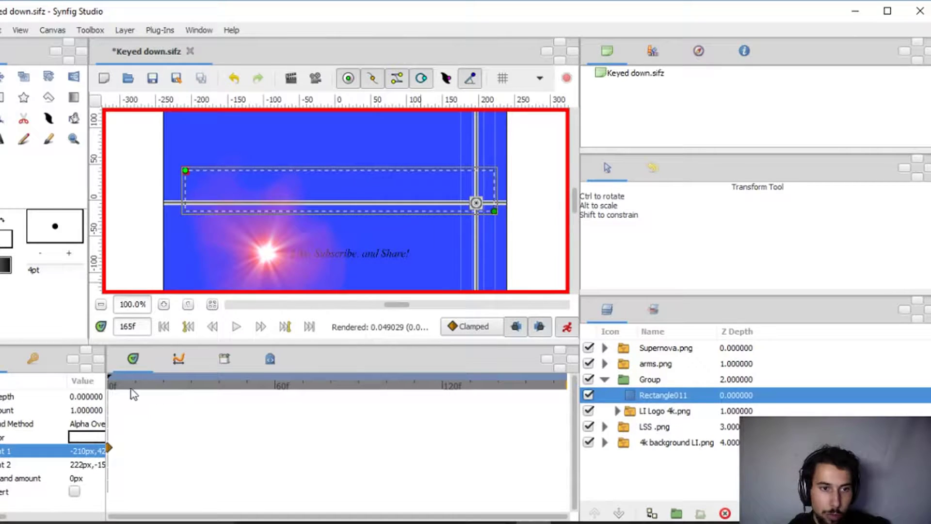
# Step: Animate Rectangle011's Point 1 to follow the arms, placing it at about x -176 px at frame 2 and -156 px at frame 27
pyautogui.moveTo(131, 393); pyautogui.dragTo(113, 390)
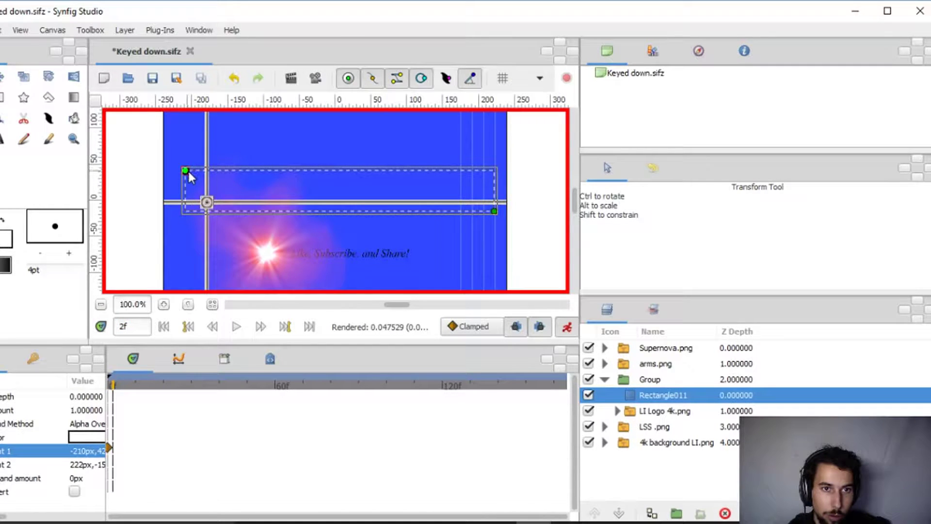
pyautogui.moveTo(186, 170); pyautogui.dragTo(211, 172)
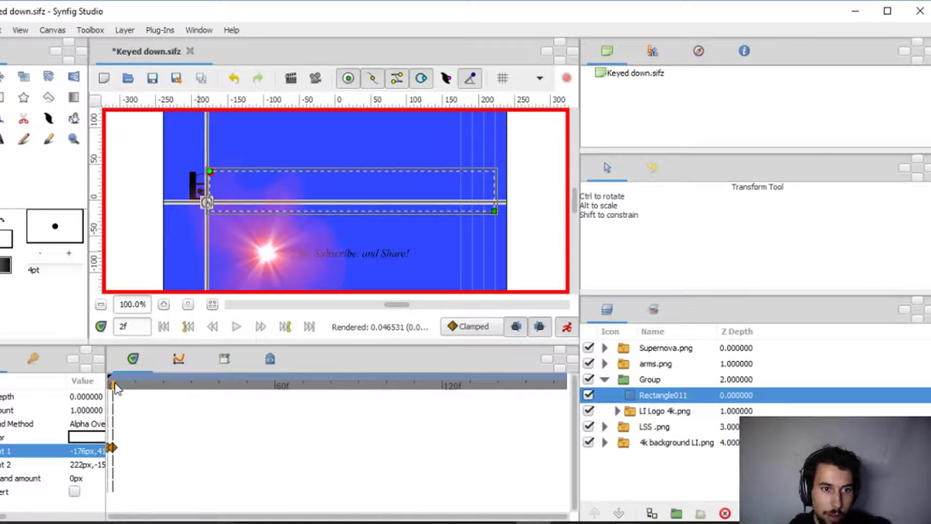
pyautogui.moveTo(114, 388); pyautogui.dragTo(184, 384)
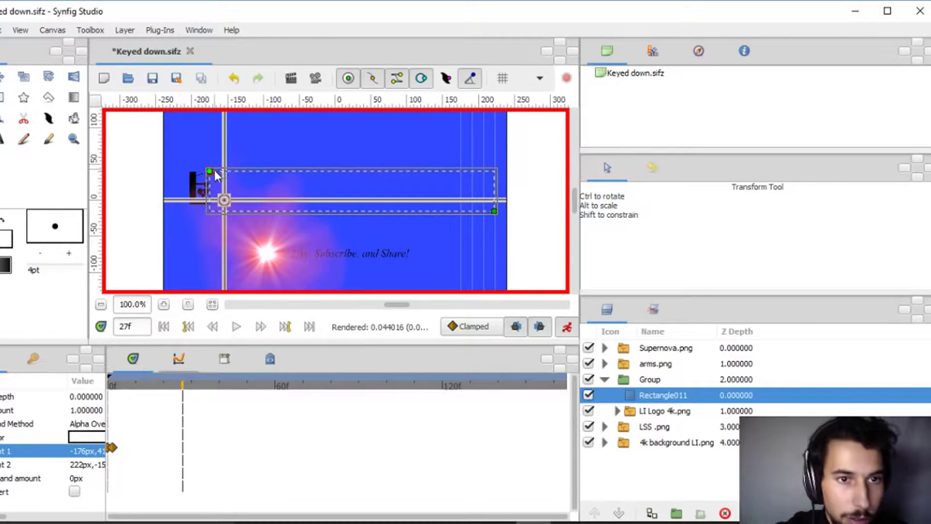
pyautogui.moveTo(212, 170); pyautogui.dragTo(224, 171)
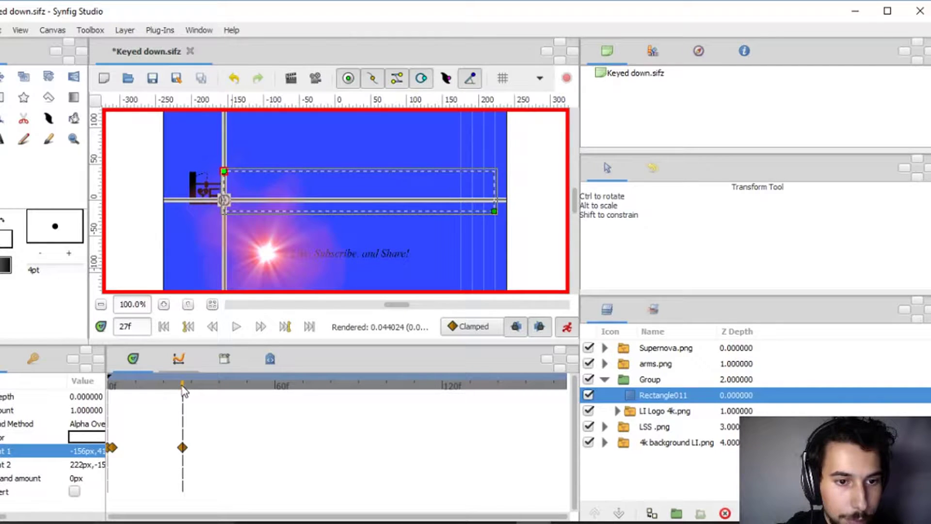
# Step: Continue the mask reveal by moving Rectangle011's Point 1 to about x -136 px at frame 36, -115 px at frame 41 and -94 px at frame 47
pyautogui.moveTo(184, 387); pyautogui.dragTo(208, 384)
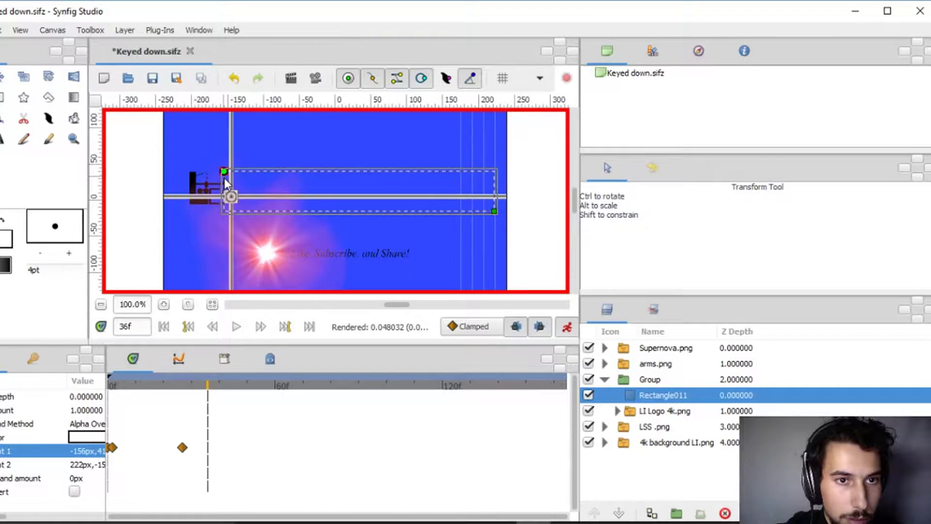
pyautogui.moveTo(224, 171); pyautogui.dragTo(238, 171)
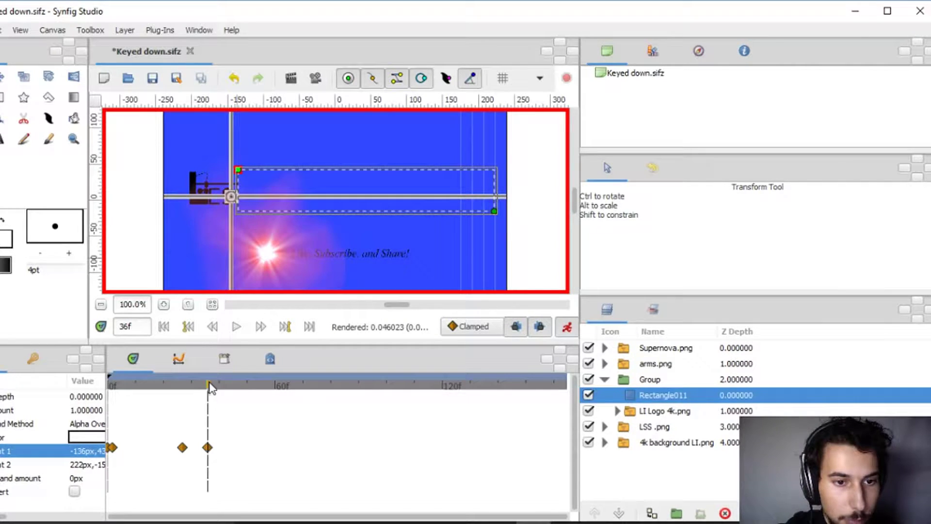
pyautogui.moveTo(209, 387); pyautogui.dragTo(223, 386)
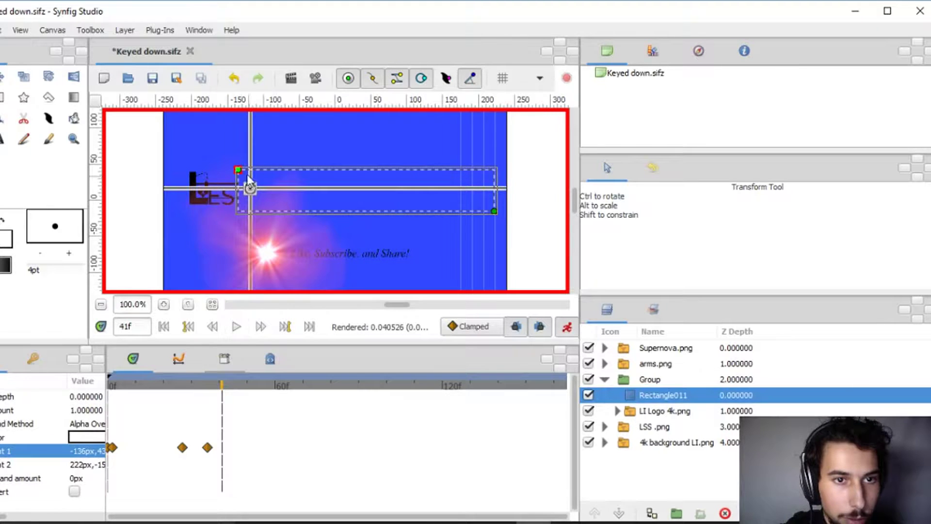
pyautogui.moveTo(241, 171); pyautogui.dragTo(254, 171)
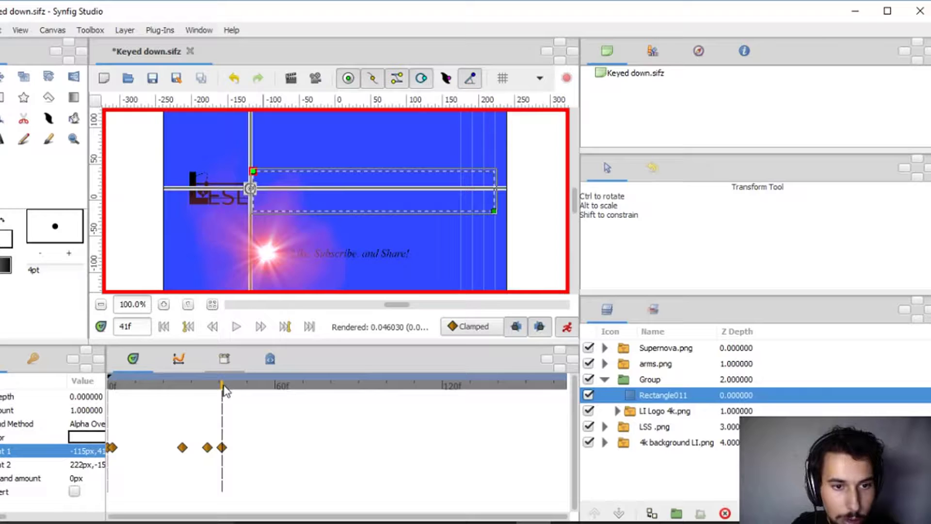
pyautogui.moveTo(225, 384); pyautogui.dragTo(239, 384)
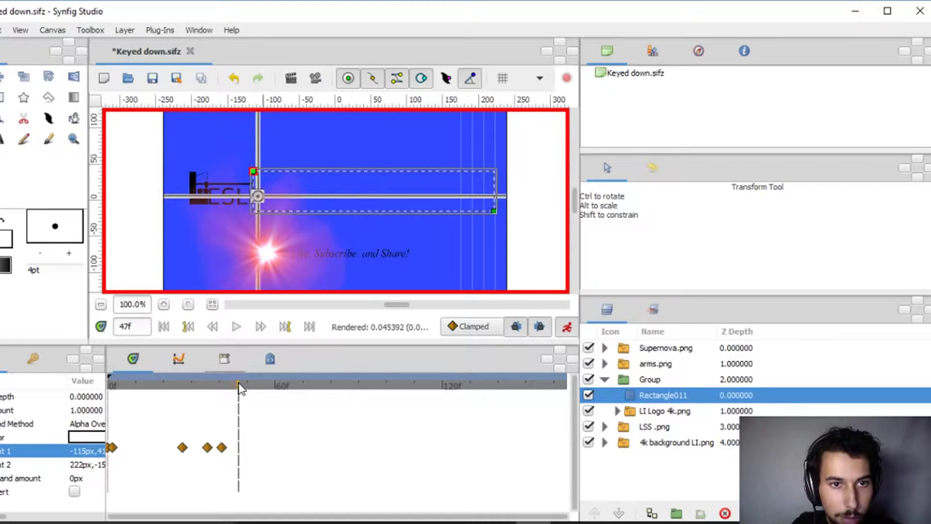
pyautogui.moveTo(257, 171); pyautogui.dragTo(270, 171)
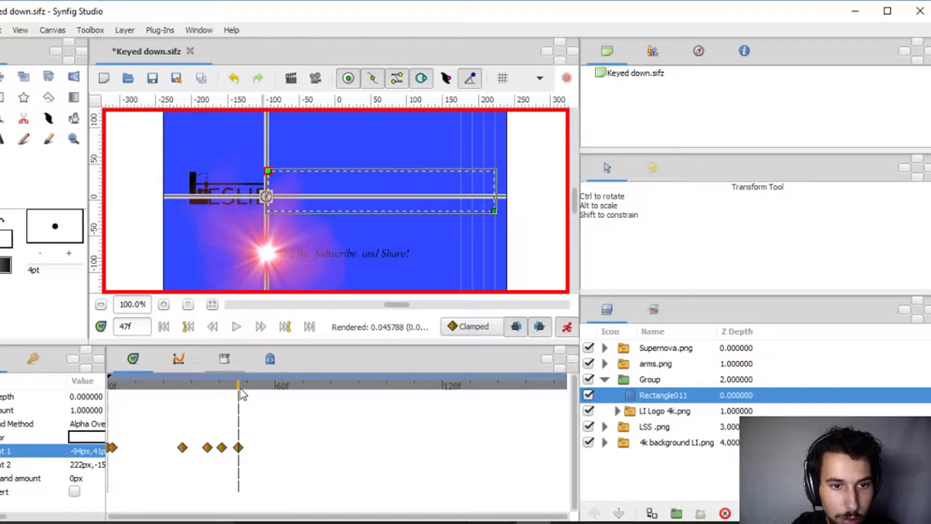
# Step: Extend the logo reveal by moving Rectangle011's Point 1 to about x -72 px at frame 56 and -54 px at frame 62
pyautogui.moveTo(240, 384); pyautogui.dragTo(264, 376)
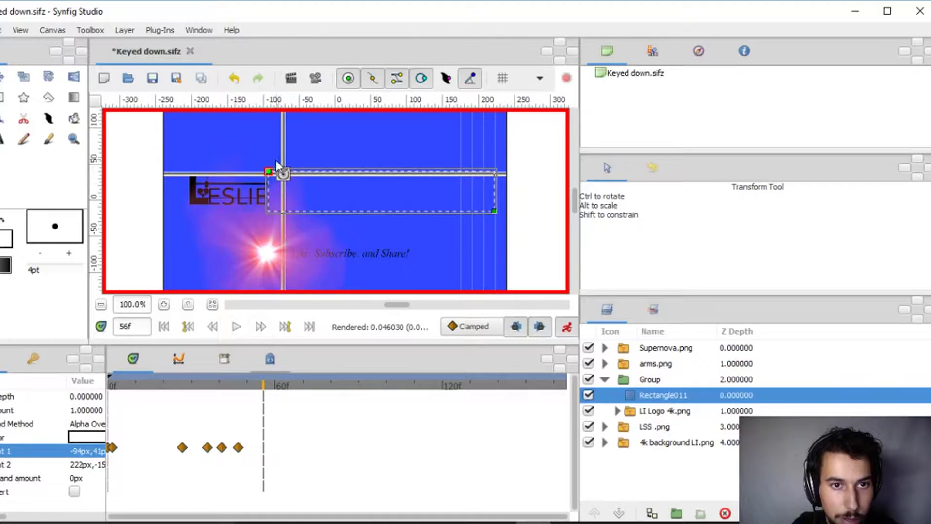
pyautogui.moveTo(270, 171); pyautogui.dragTo(284, 172)
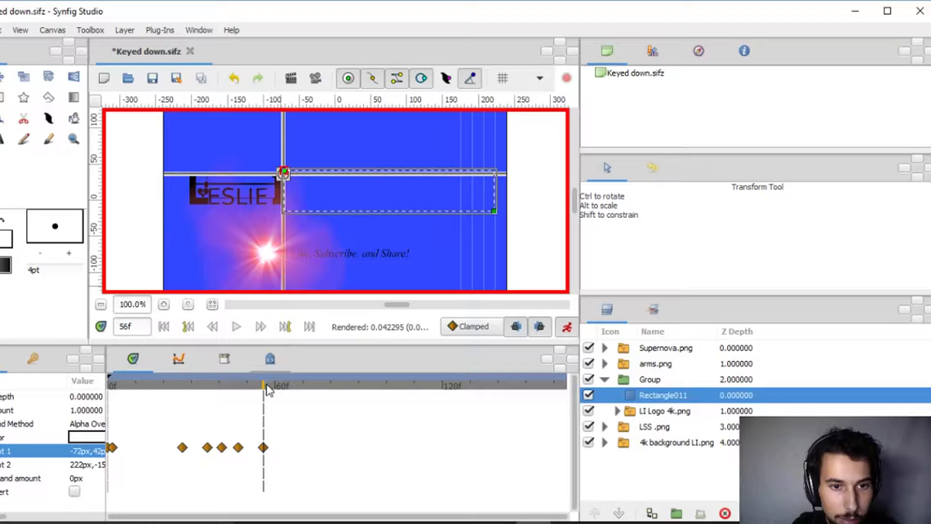
pyautogui.moveTo(266, 391); pyautogui.dragTo(282, 391)
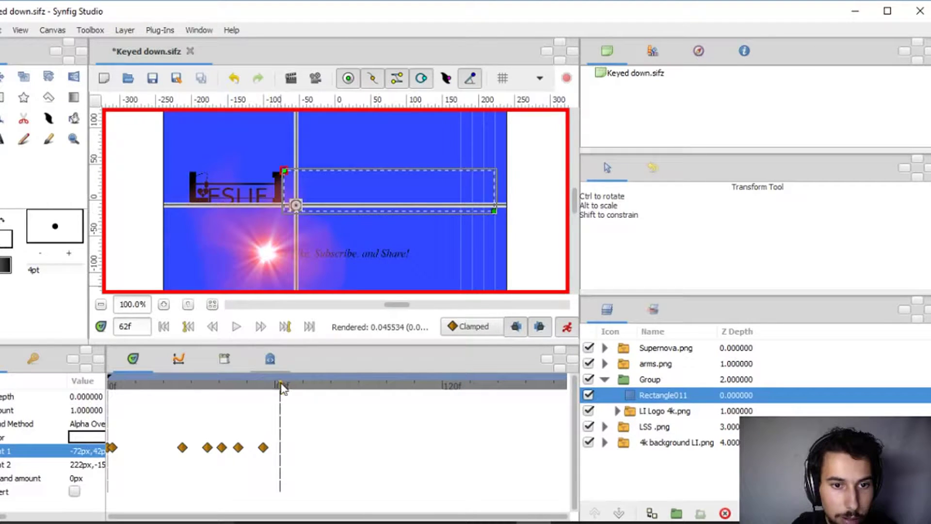
pyautogui.moveTo(284, 170); pyautogui.dragTo(297, 173)
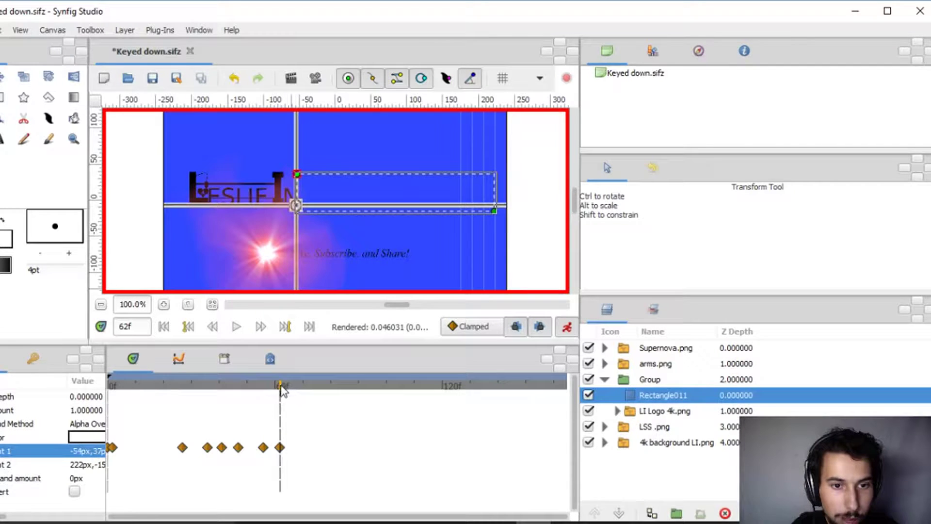
# Step: Move Rectangle011's Point 1 along with the arms to about x -34 px at frame 67, -20 px at frame 71 and 5 px at frame 74
pyautogui.moveTo(282, 391); pyautogui.dragTo(294, 391)
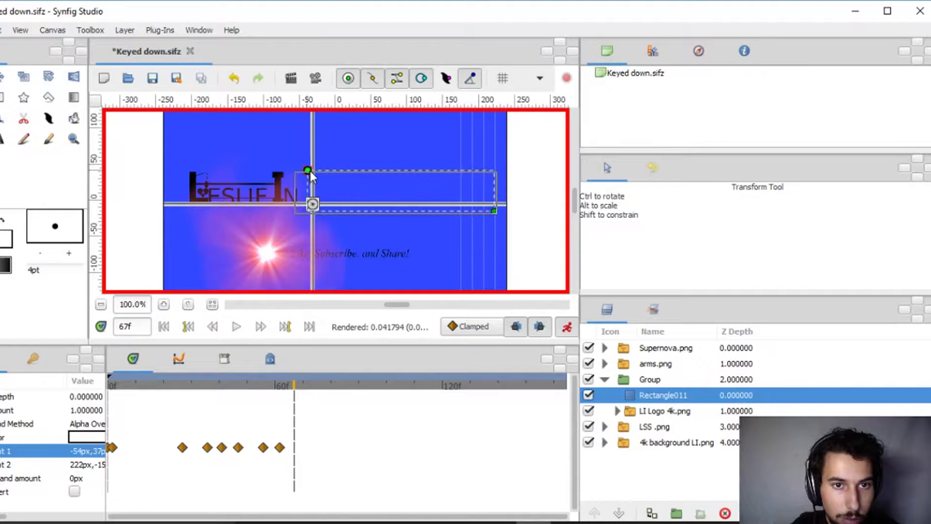
pyautogui.moveTo(310, 171); pyautogui.dragTo(311, 171)
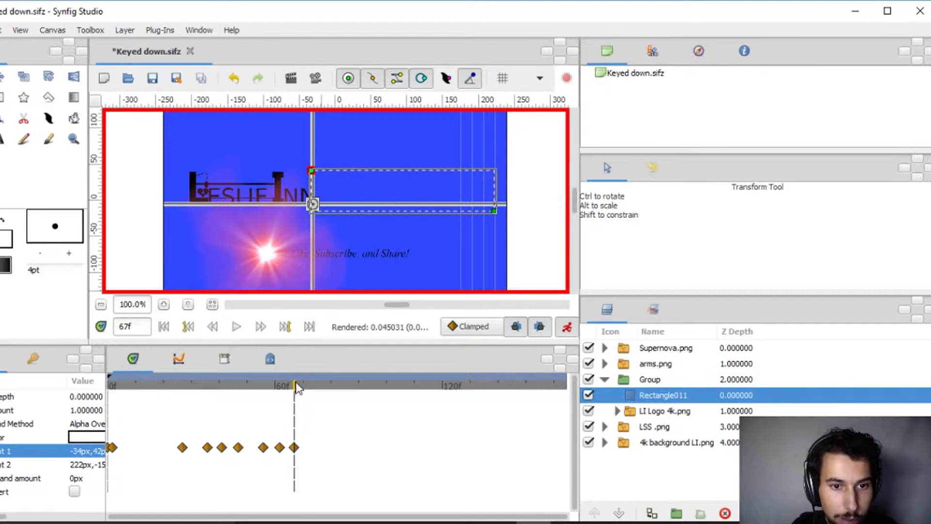
pyautogui.moveTo(297, 387); pyautogui.dragTo(306, 386)
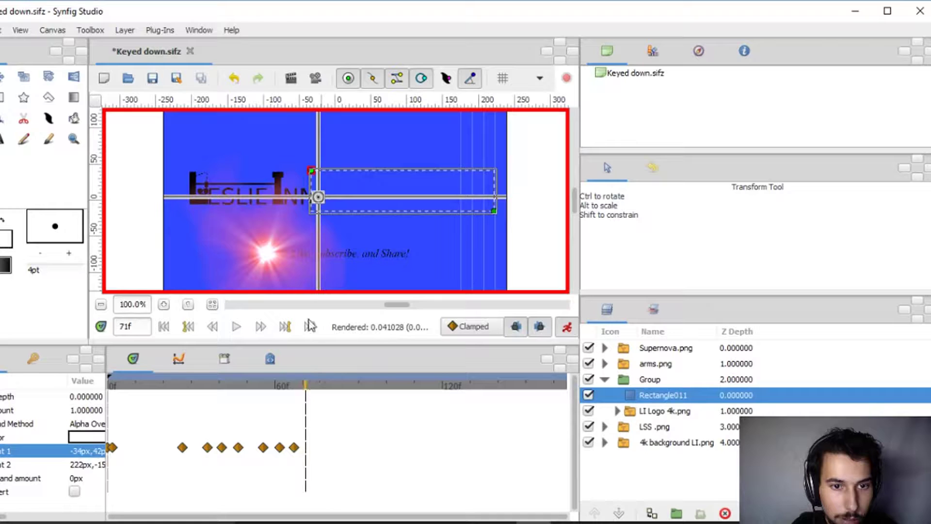
pyautogui.moveTo(313, 173); pyautogui.dragTo(323, 171)
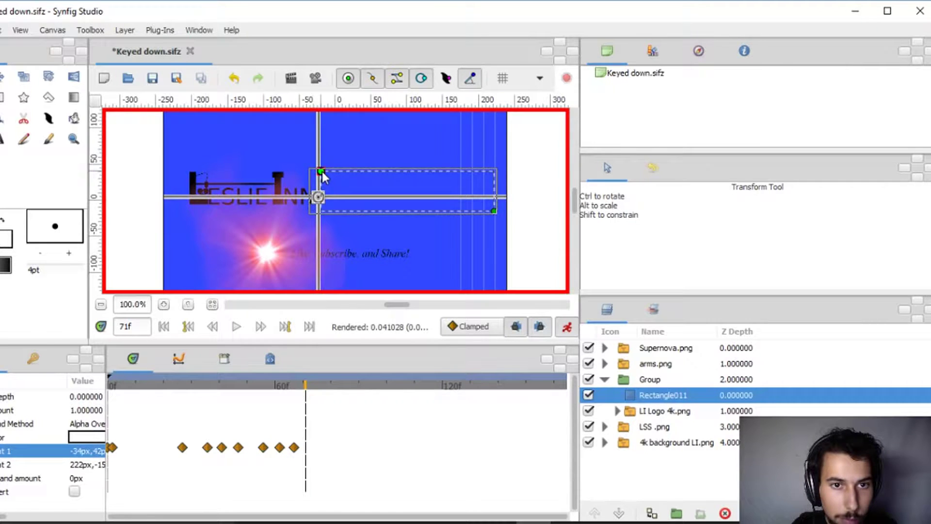
pyautogui.moveTo(309, 393); pyautogui.dragTo(314, 388)
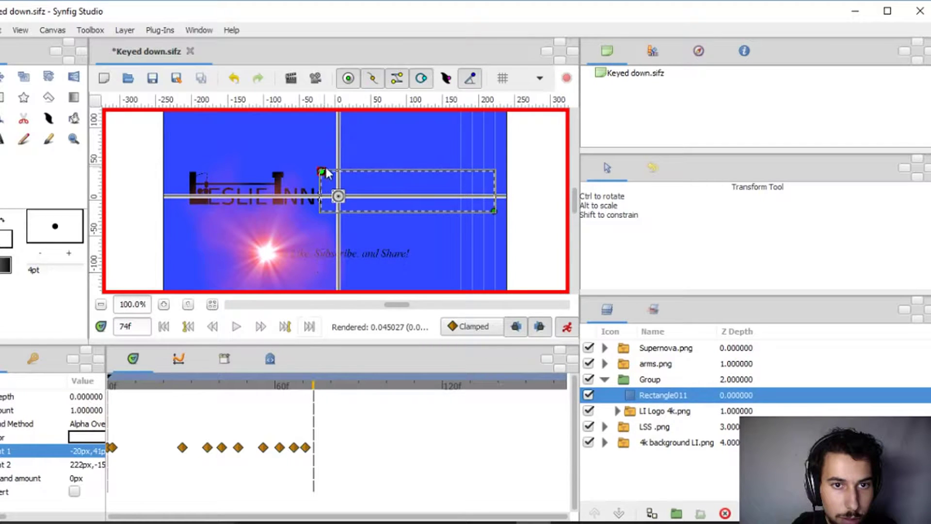
pyautogui.moveTo(323, 172); pyautogui.dragTo(339, 173)
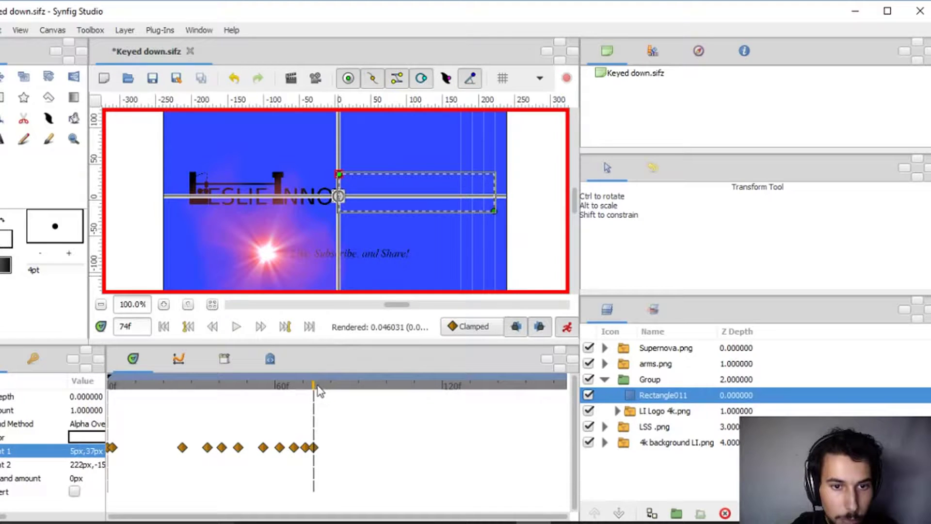
# Step: Continue the logo reveal with Rectangle011's Point 1 at about x 19 px at frame 78, 33 px at frame 86 and 48 px at frame 89
pyautogui.moveTo(316, 385); pyautogui.dragTo(325, 385)
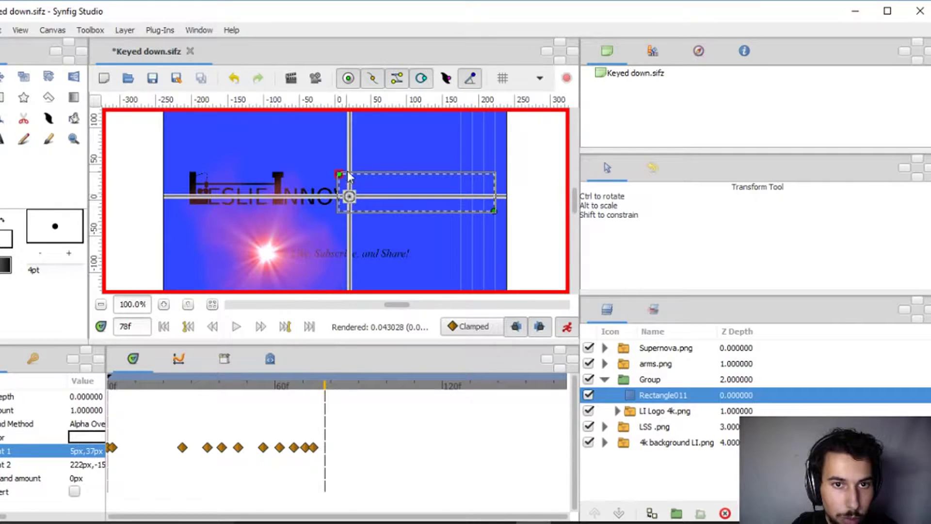
pyautogui.moveTo(340, 171); pyautogui.dragTo(350, 171)
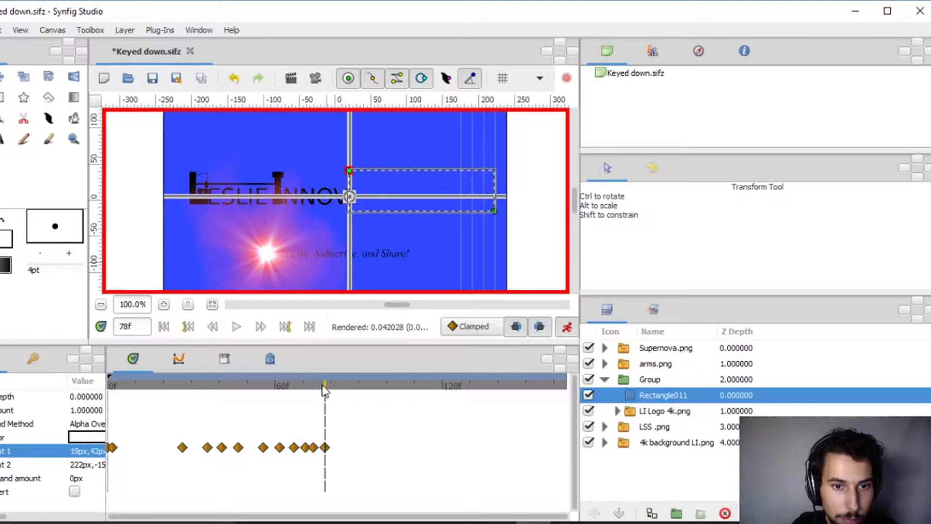
pyautogui.moveTo(324, 391); pyautogui.dragTo(349, 388)
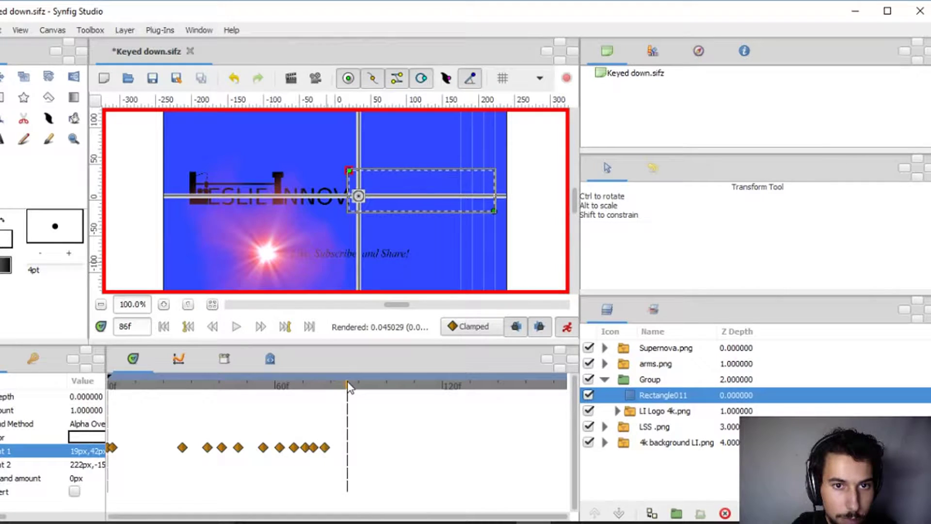
pyautogui.moveTo(350, 170); pyautogui.dragTo(360, 171)
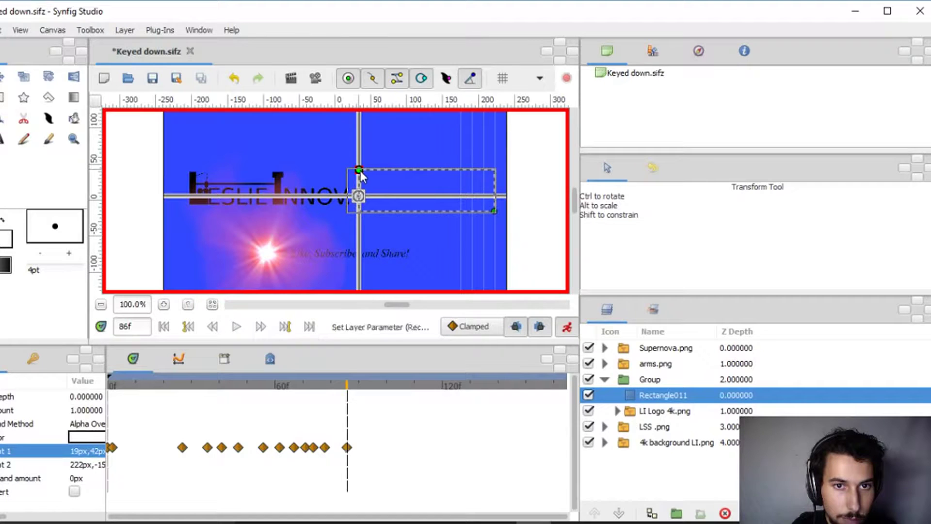
pyautogui.click(357, 388)
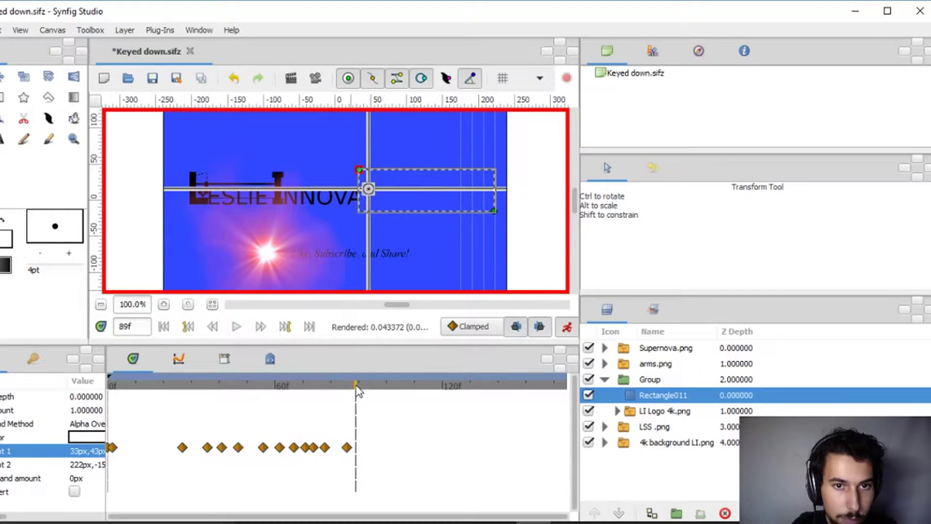
pyautogui.moveTo(363, 168); pyautogui.dragTo(371, 168)
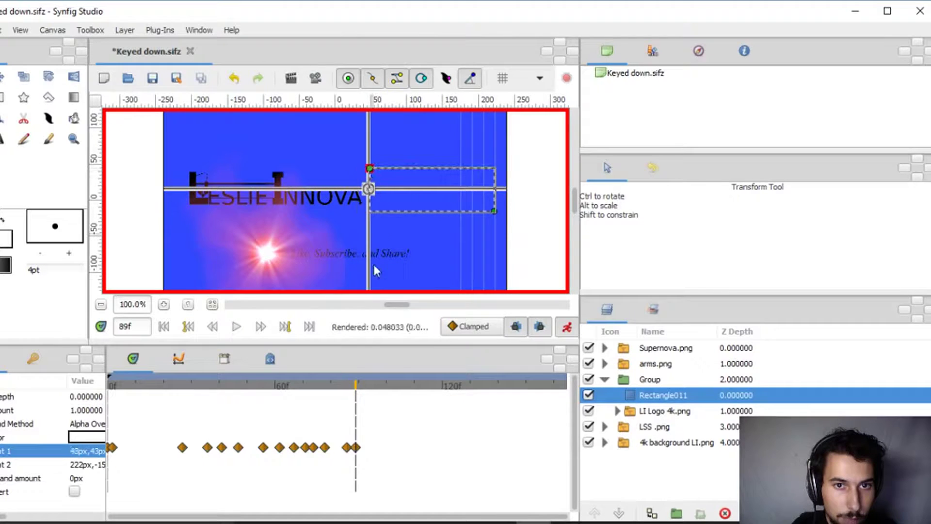
# Step: Add reveal waypoints for Rectangle011's Point 1 at about x 60 px at frame 93 and 76 px at frame 96
pyautogui.moveTo(356, 388); pyautogui.dragTo(367, 388)
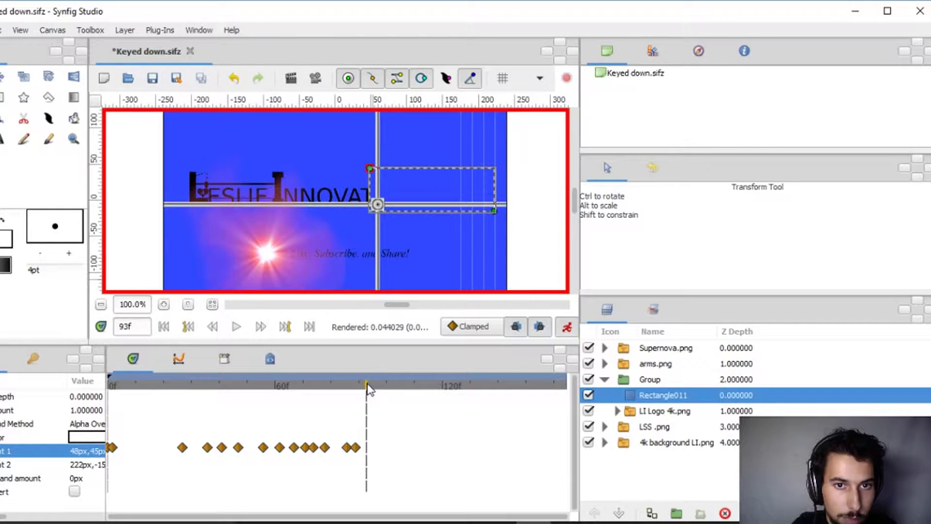
pyautogui.moveTo(369, 172); pyautogui.dragTo(379, 171)
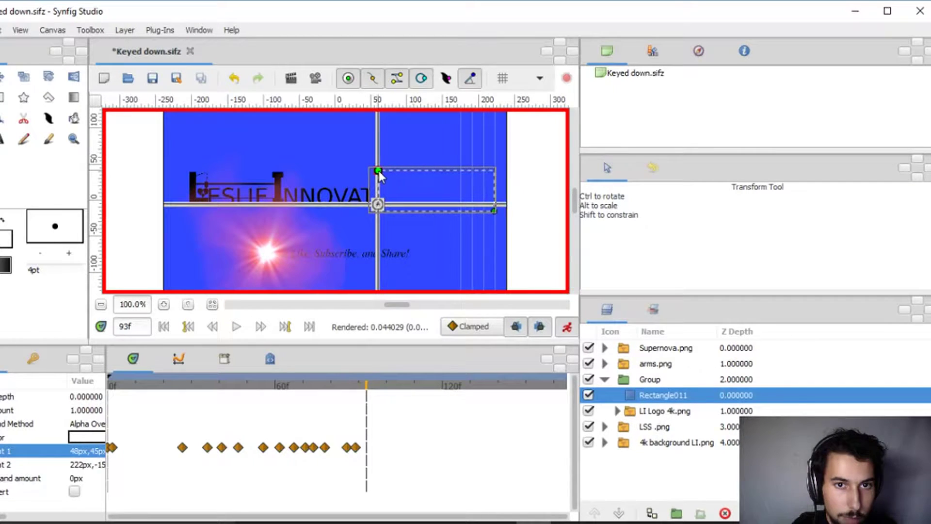
pyautogui.click(374, 385)
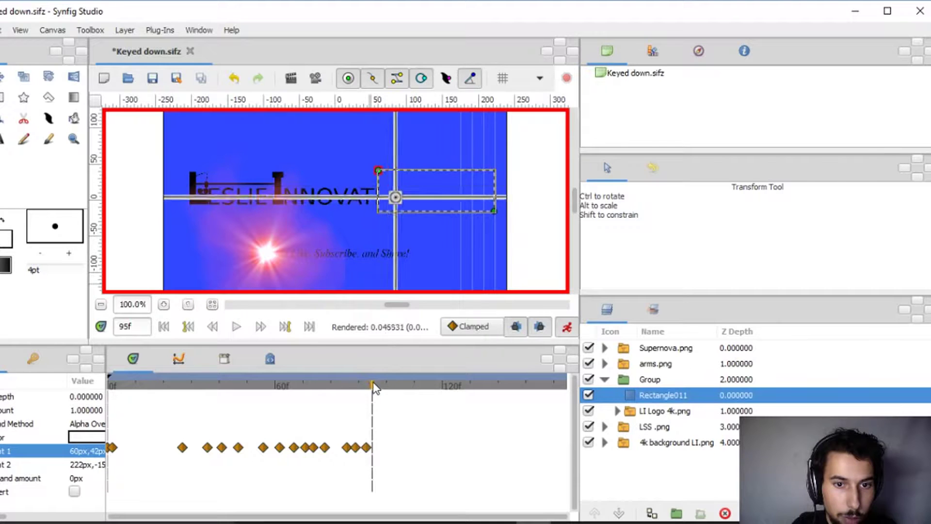
pyautogui.moveTo(381, 170); pyautogui.dragTo(390, 168)
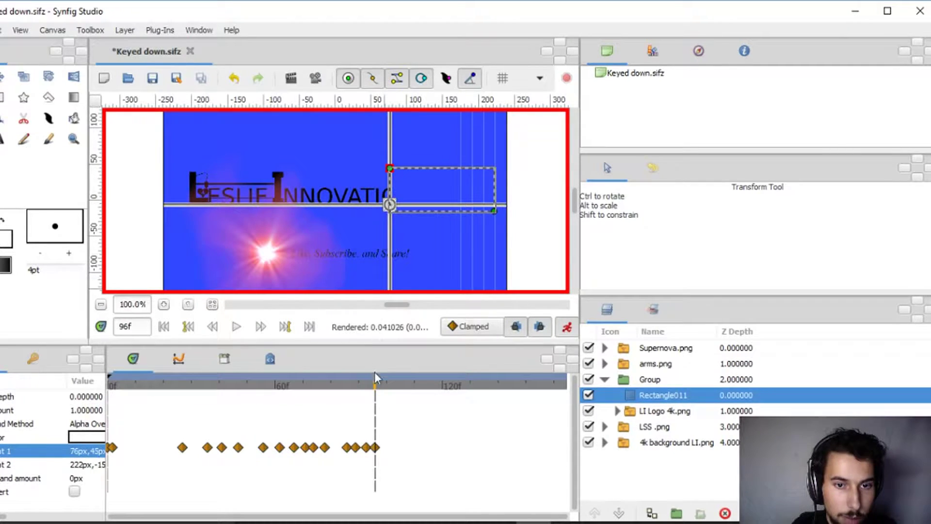
# Step: Match the arms' back-and-forth motion by placing Rectangle011's Point 1 at about x 71 px at frame 97 and 96 px at frame 99
pyautogui.click(378, 385)
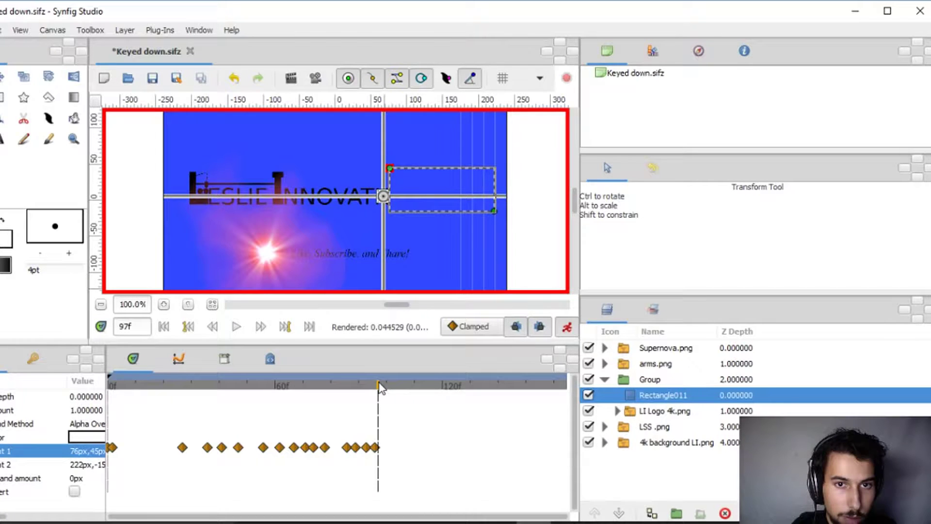
pyautogui.click(381, 385)
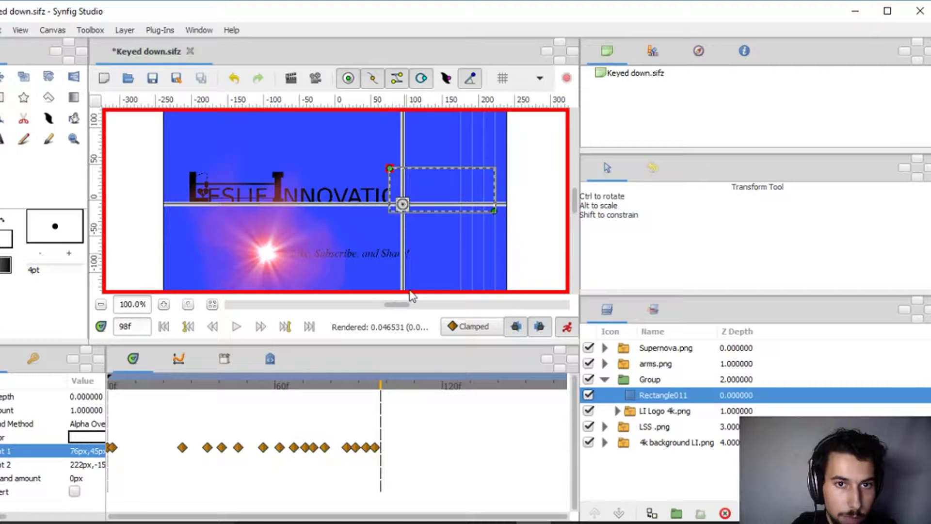
pyautogui.click(379, 386)
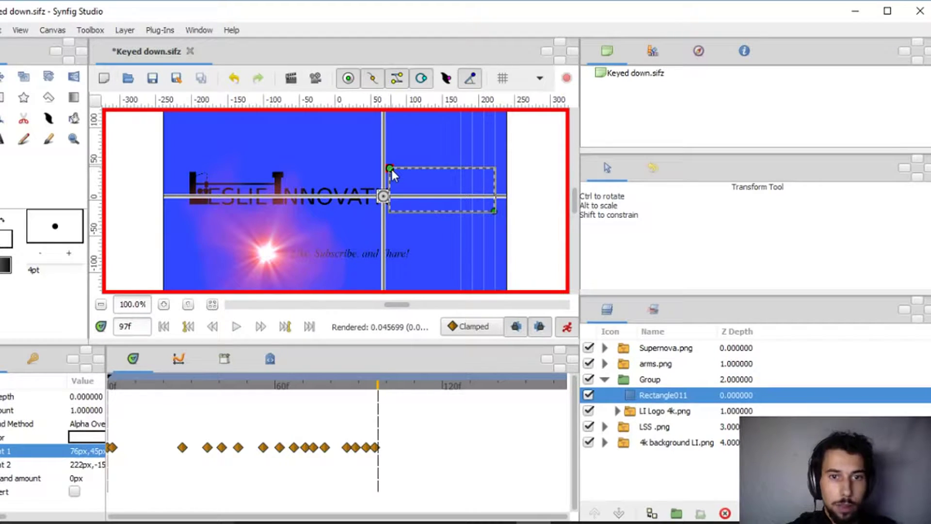
pyautogui.moveTo(386, 170); pyautogui.dragTo(385, 170)
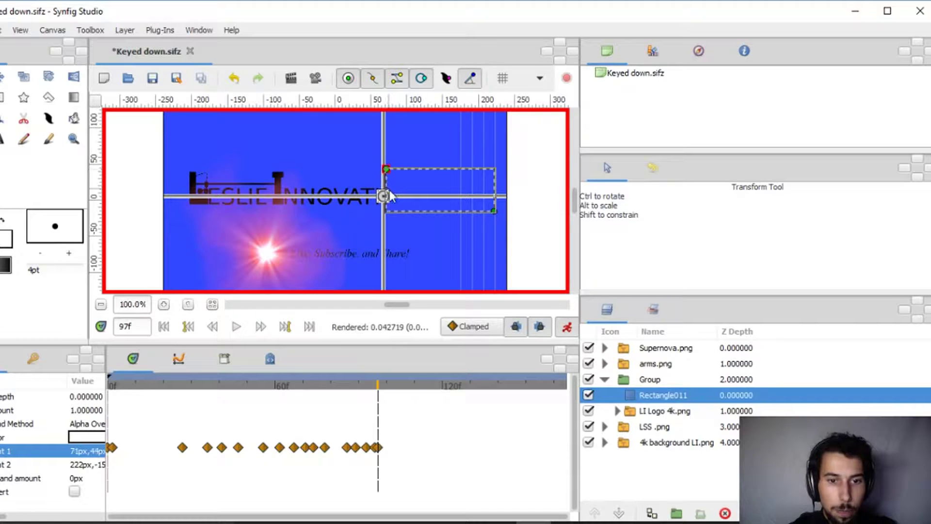
pyautogui.click(386, 384)
pyautogui.moveTo(387, 388); pyautogui.dragTo(384, 388)
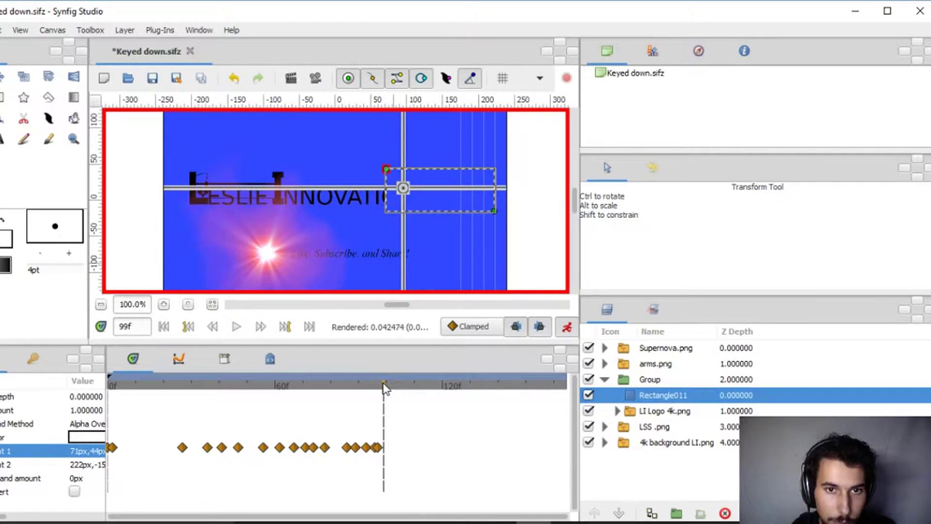
pyautogui.moveTo(385, 171); pyautogui.dragTo(404, 170)
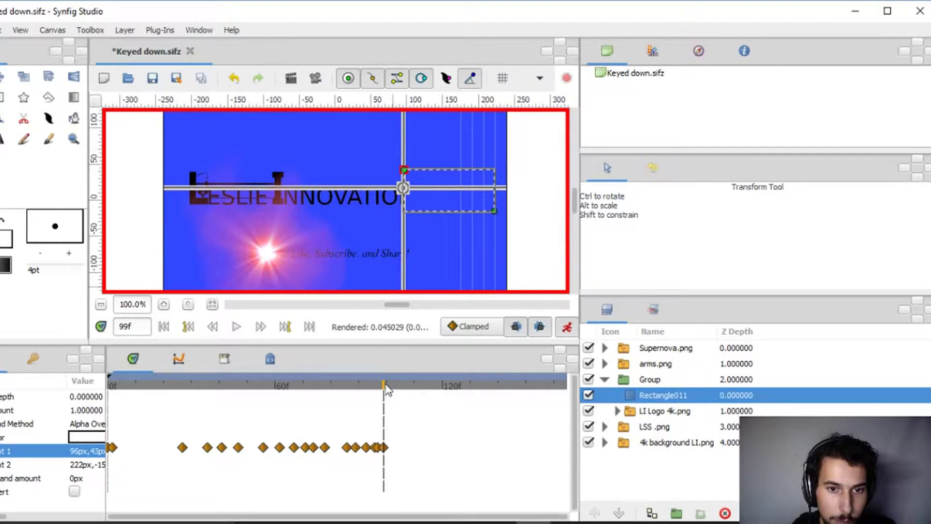
# Step: Uncover more of the logo by moving Rectangle011's Point 1 to about x 120 px at frame 104, 145 px at frame 106 and 166 px at frame 109
pyautogui.moveTo(384, 385); pyautogui.dragTo(399, 386)
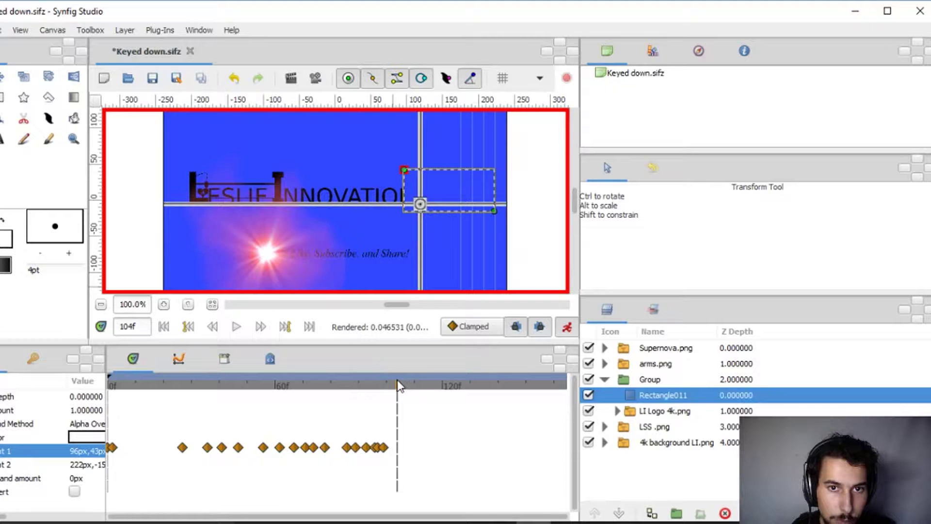
pyautogui.moveTo(405, 170); pyautogui.dragTo(421, 168)
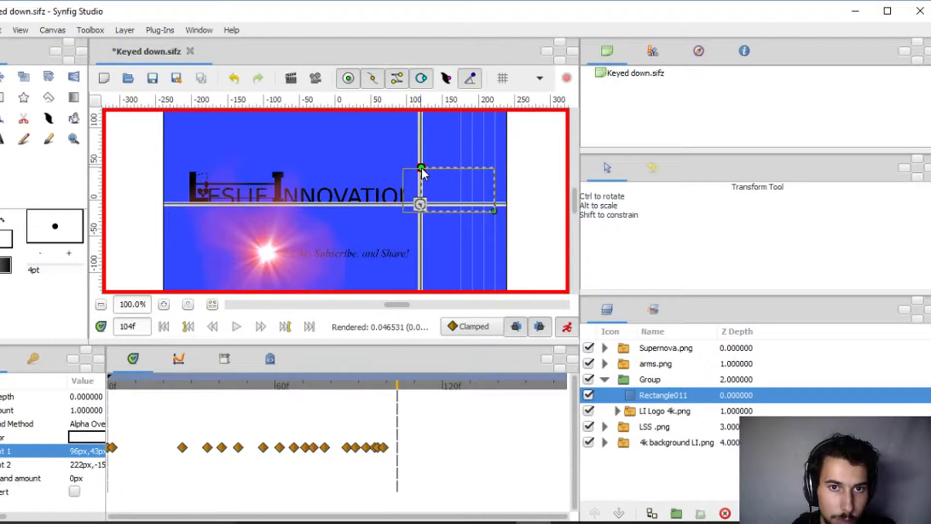
pyautogui.click(400, 386)
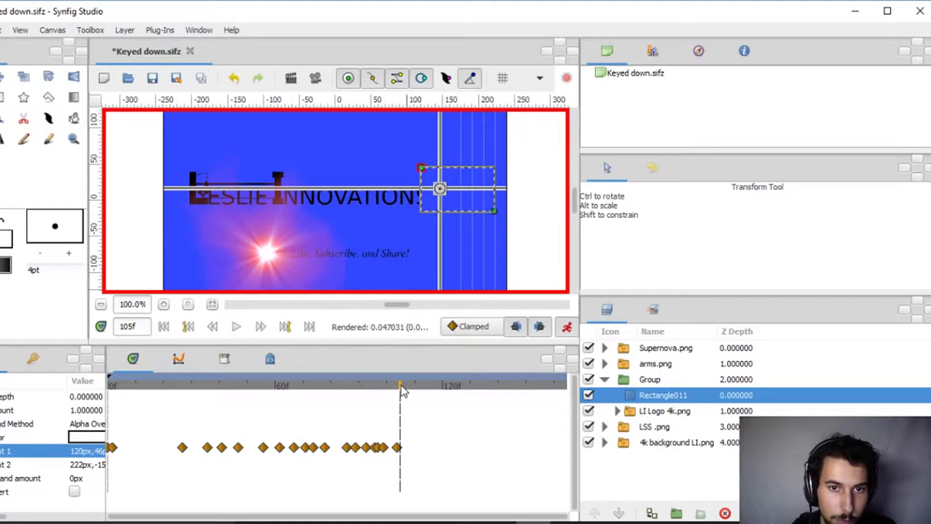
pyautogui.click(403, 386)
pyautogui.moveTo(421, 168); pyautogui.dragTo(440, 168)
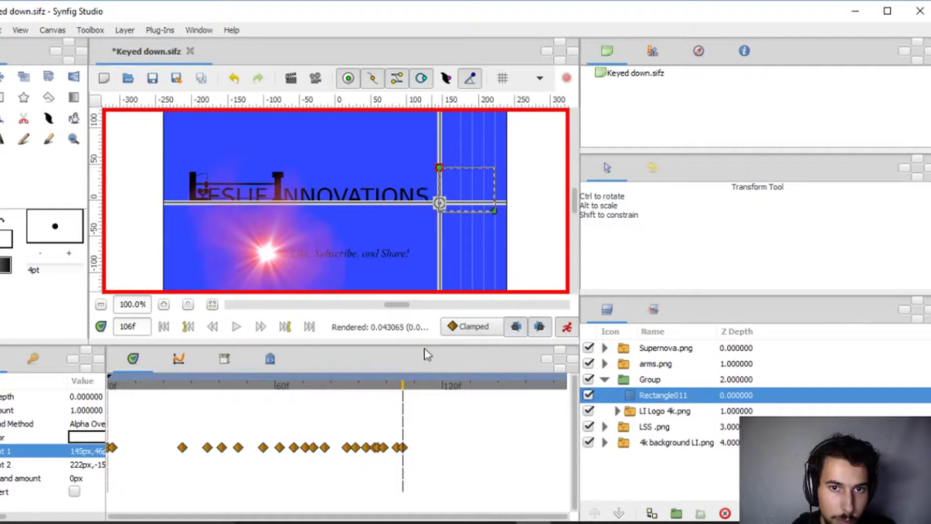
pyautogui.click(412, 384)
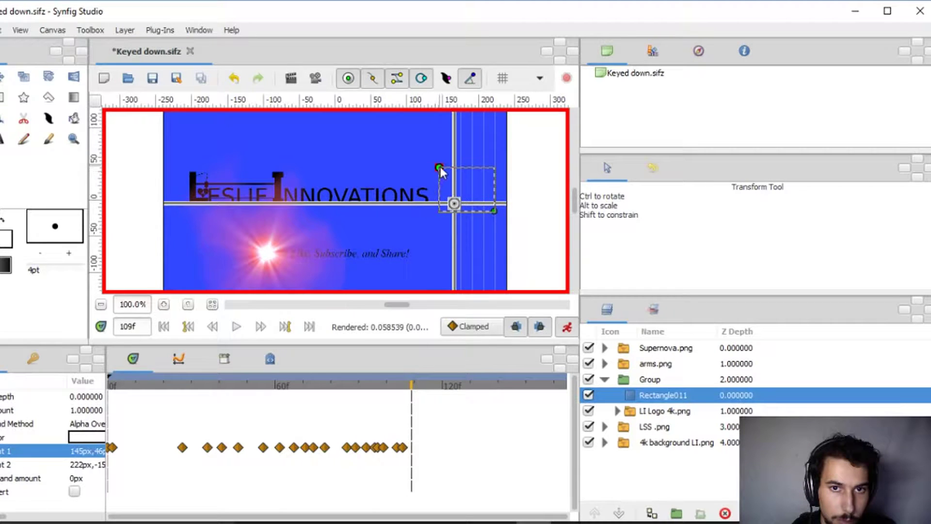
pyautogui.moveTo(439, 167); pyautogui.dragTo(455, 164)
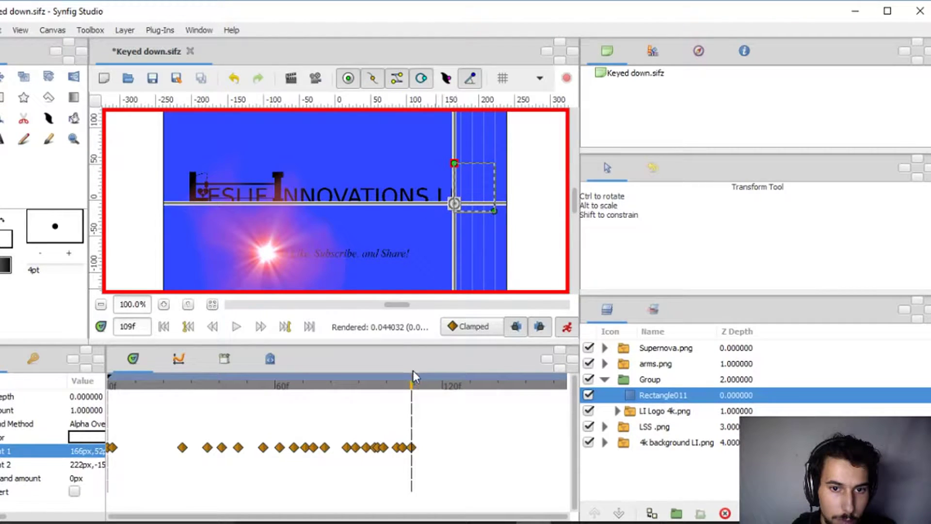
# Step: Finish the reveal with Point 1 at about x 179 px at frame 111, 187 px at frame 114 and 208 px at frame 116, and return to frame 0
pyautogui.click(417, 384)
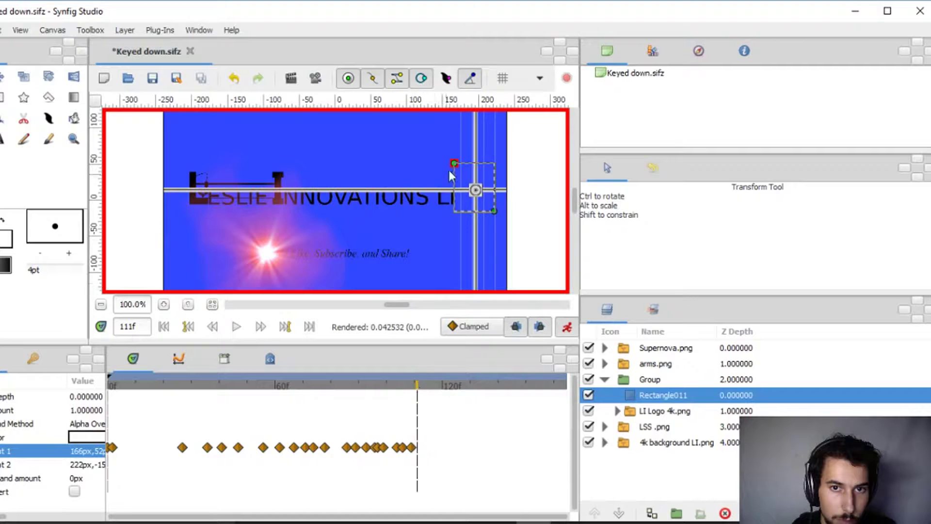
pyautogui.moveTo(454, 164); pyautogui.dragTo(464, 161)
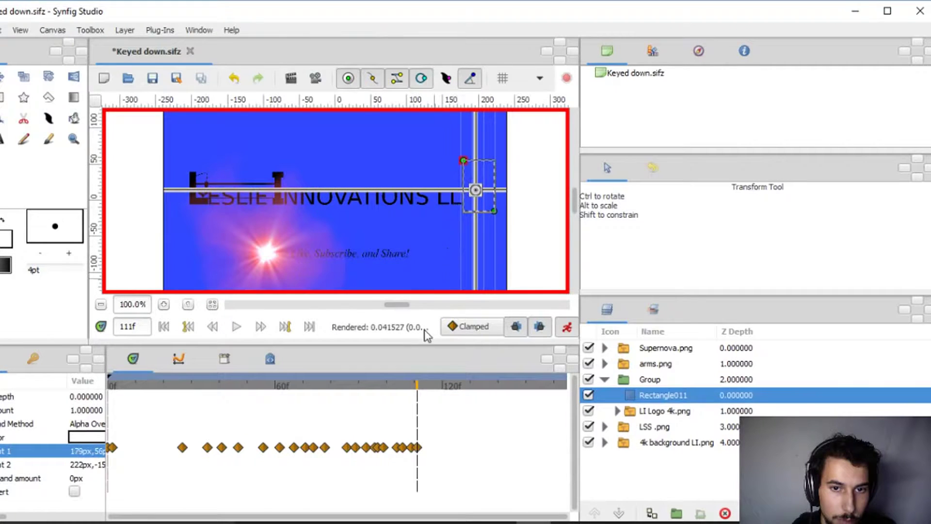
pyautogui.moveTo(418, 387); pyautogui.dragTo(425, 386)
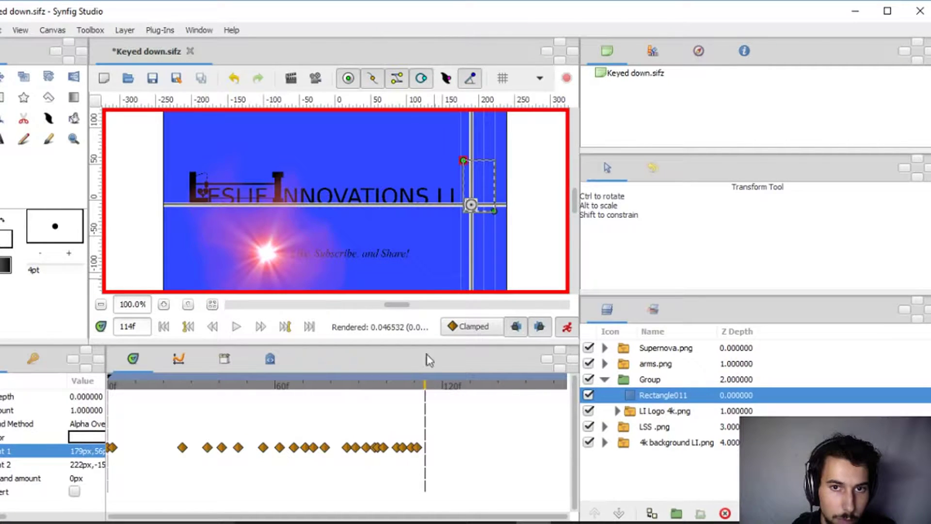
pyautogui.moveTo(463, 165); pyautogui.dragTo(469, 166)
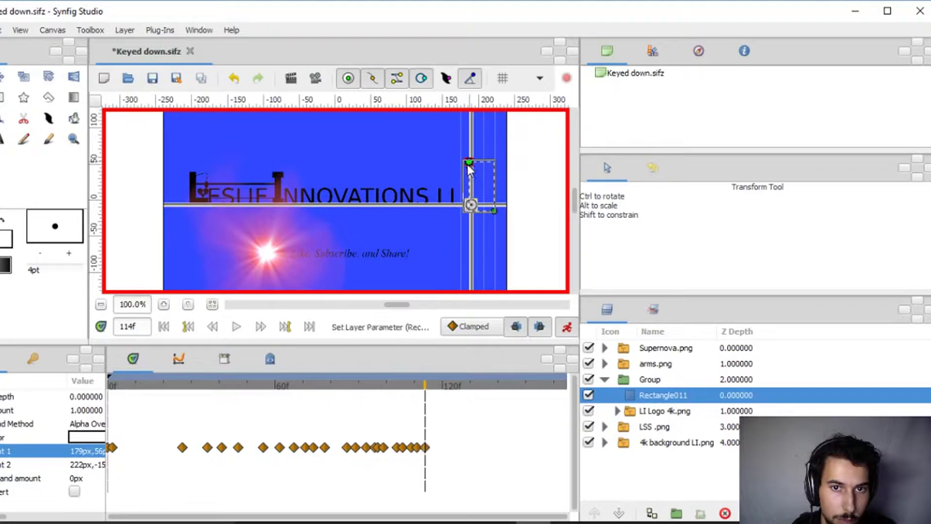
pyautogui.moveTo(425, 386); pyautogui.dragTo(431, 386)
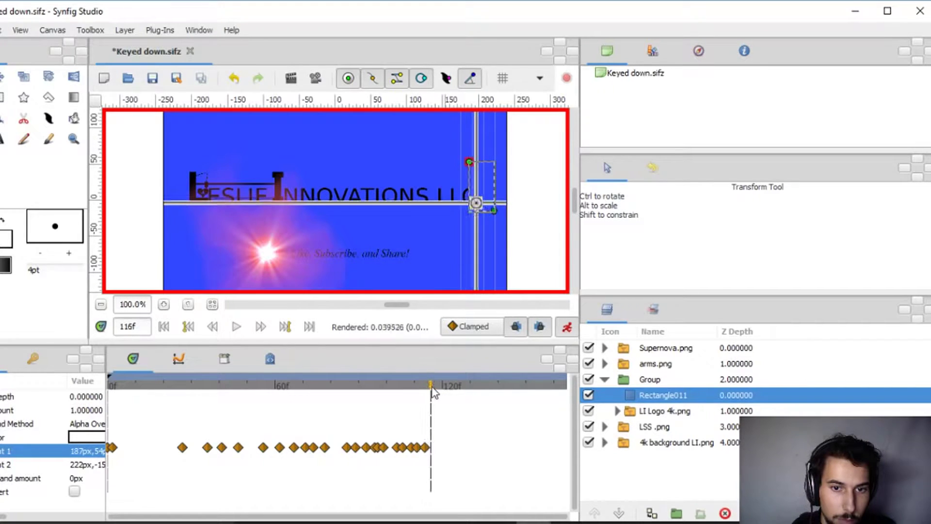
pyautogui.moveTo(469, 162); pyautogui.dragTo(485, 159)
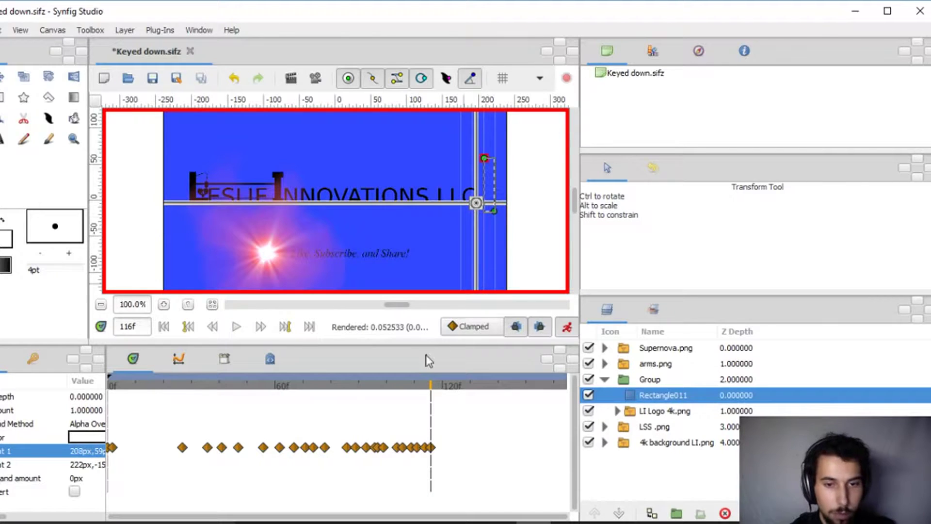
pyautogui.click(188, 327)
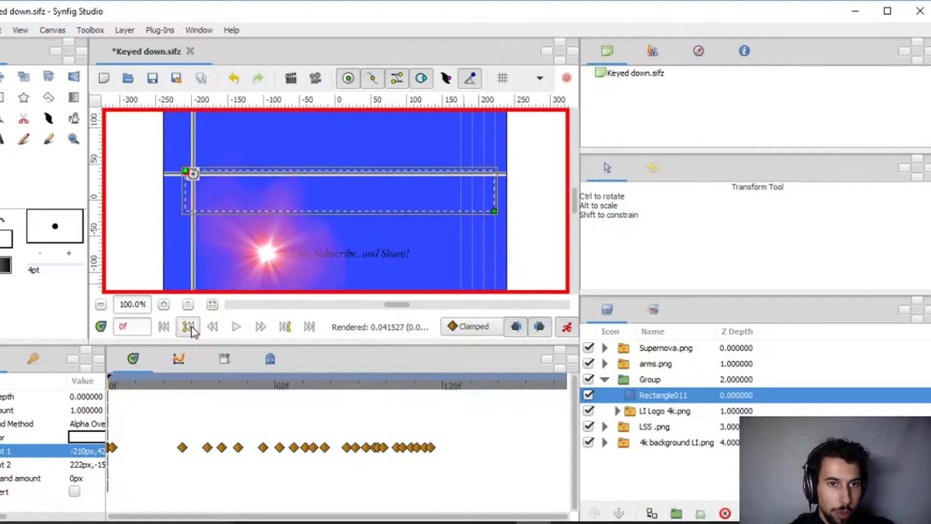
# Step: Play the animation and try retiming Rectangle011's early Point 1 waypoints to about frames 10, 23 and 33
pyautogui.click(238, 327)
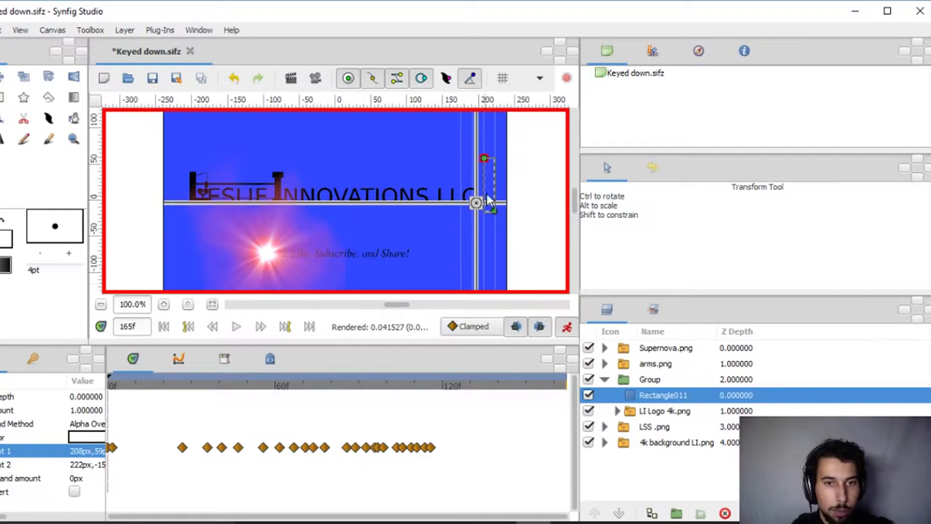
pyautogui.moveTo(331, 388); pyautogui.dragTo(170, 388)
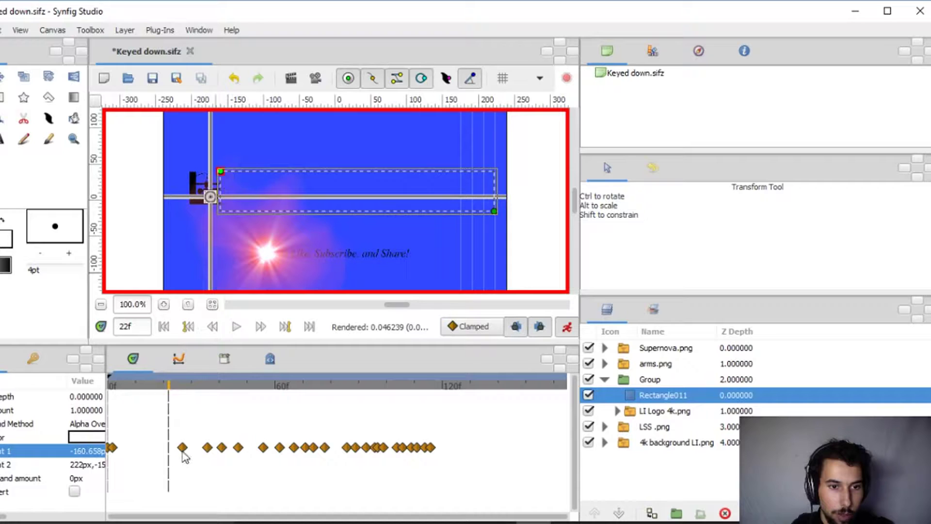
pyautogui.moveTo(183, 446)
pyautogui.mouseDown()
pyautogui.moveTo(171, 447)
pyautogui.moveTo(199, 446)
pyautogui.mouseUp()
pyautogui.moveTo(169, 386); pyautogui.dragTo(154, 388)
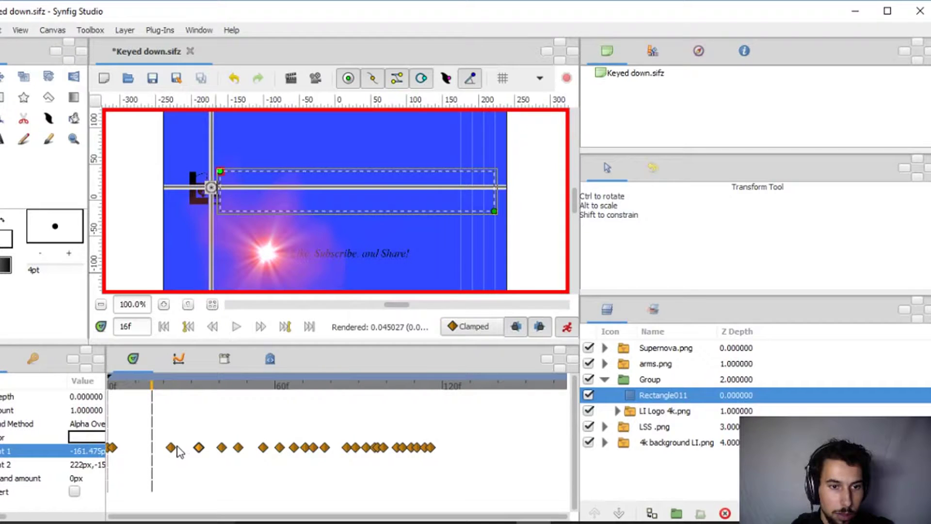
pyautogui.moveTo(172, 453); pyautogui.dragTo(127, 454)
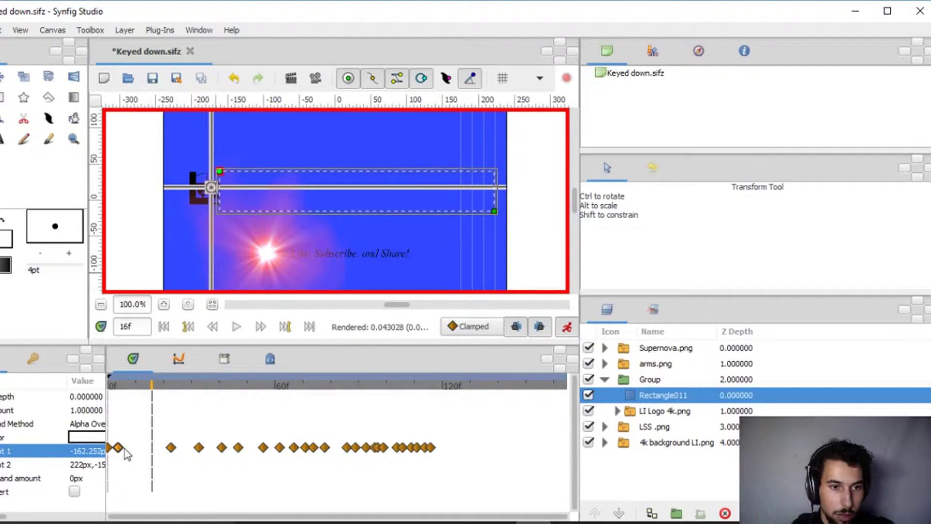
pyautogui.moveTo(154, 388)
pyautogui.mouseDown()
pyautogui.moveTo(127, 384)
pyautogui.moveTo(135, 384)
pyautogui.mouseUp()
pyautogui.moveTo(117, 447); pyautogui.dragTo(136, 447)
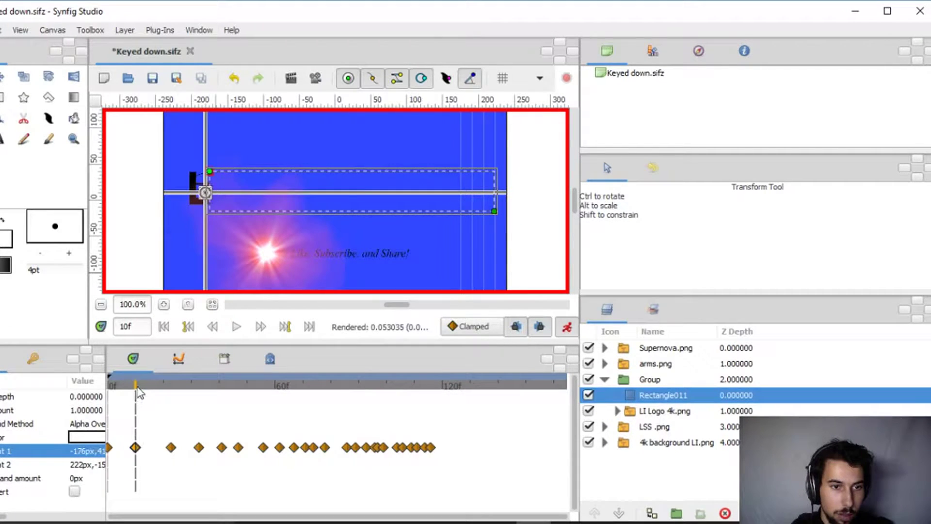
# Step: Retime Rectangle011's early Point 1 waypoints to about frames 19, 30 and 36, check the motion through frame 121, and save the file
pyautogui.moveTo(136, 385); pyautogui.dragTo(177, 385)
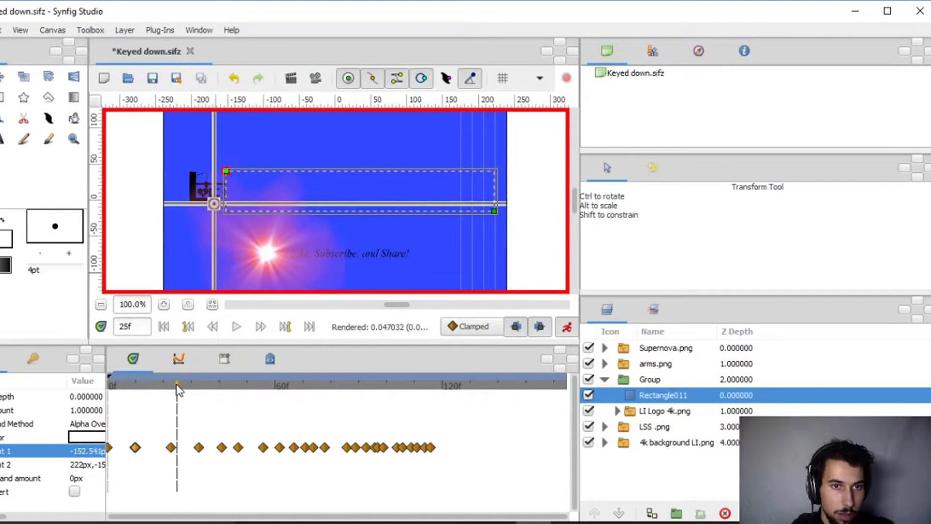
pyautogui.moveTo(199, 447)
pyautogui.mouseDown()
pyautogui.moveTo(174, 449)
pyautogui.moveTo(205, 447)
pyautogui.mouseUp()
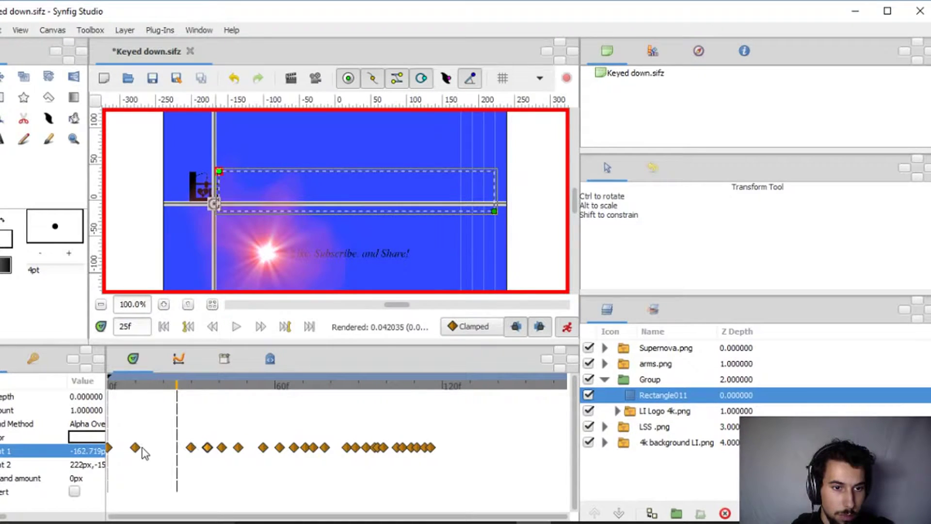
pyautogui.moveTo(141, 454); pyautogui.dragTo(166, 451)
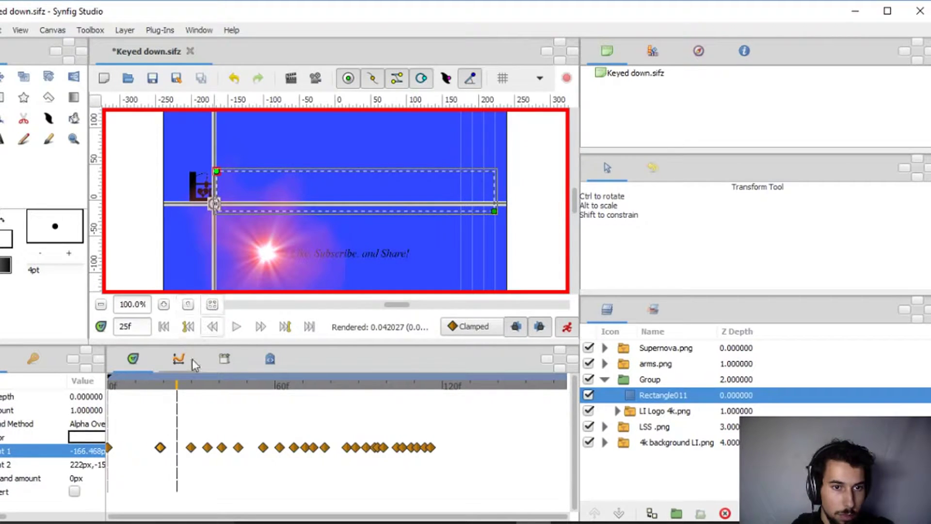
pyautogui.moveTo(179, 391); pyautogui.dragTo(445, 391)
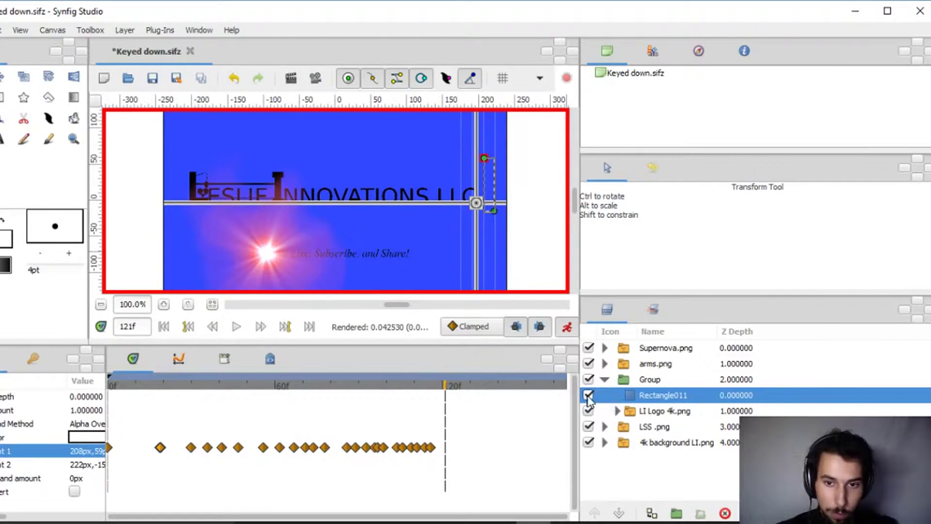
pyautogui.click(0, 31)
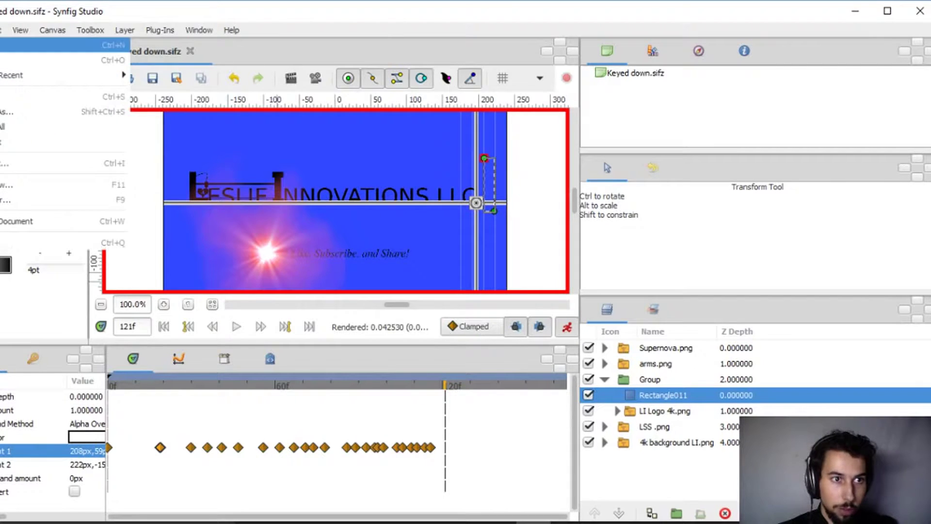
pyautogui.click(1, 95)
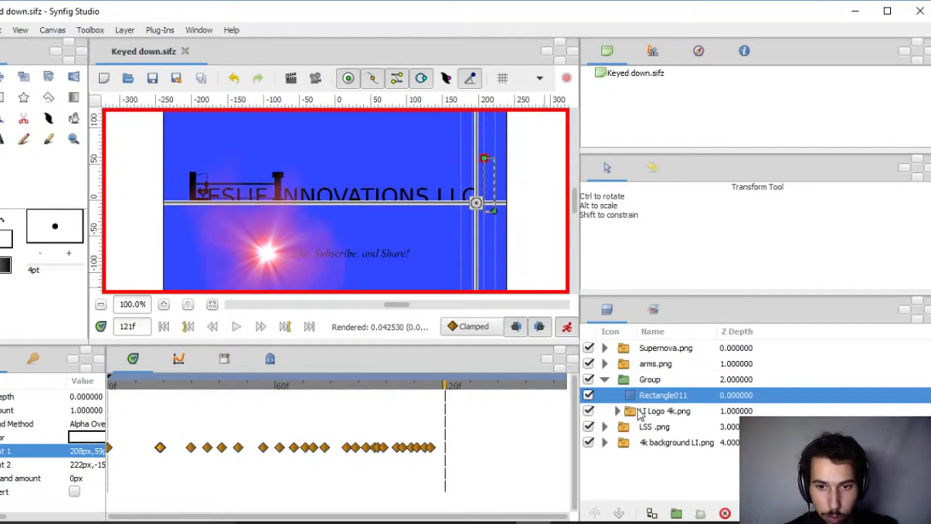
# Step: Check the LI Logo 4k.png layer and its group by toggling their visibility, and leave the group collapsed and hidden
pyautogui.click(615, 410)
pyautogui.click(589, 411)
pyautogui.click(590, 413)
pyautogui.click(589, 411)
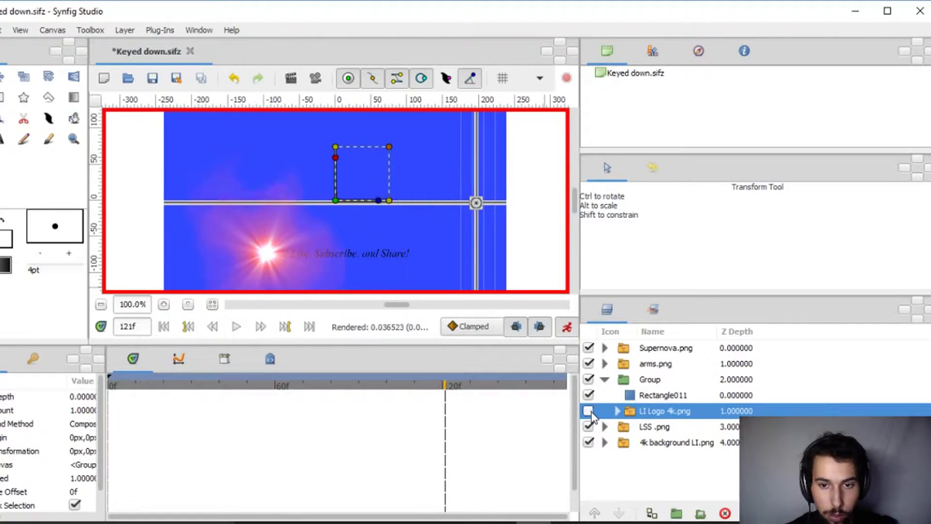
pyautogui.click(588, 410)
pyautogui.click(589, 380)
pyautogui.click(589, 379)
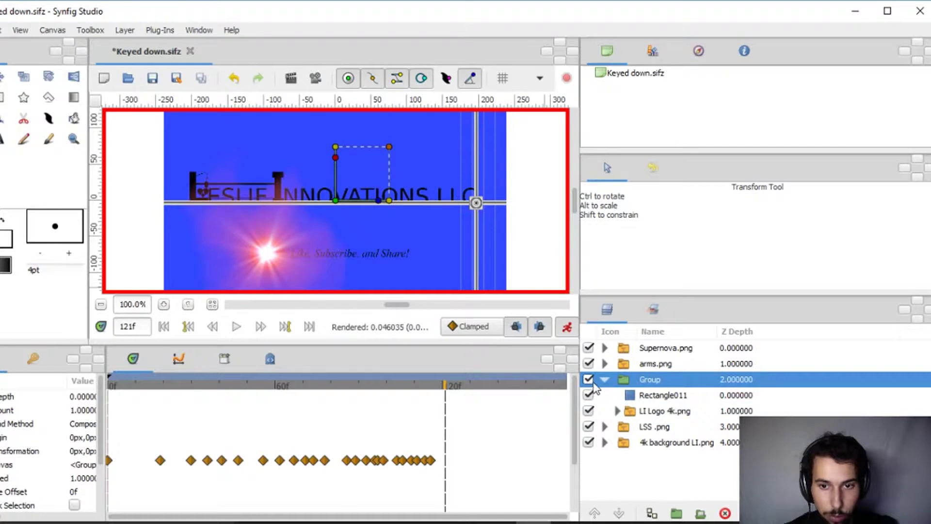
pyautogui.click(605, 380)
pyautogui.click(588, 379)
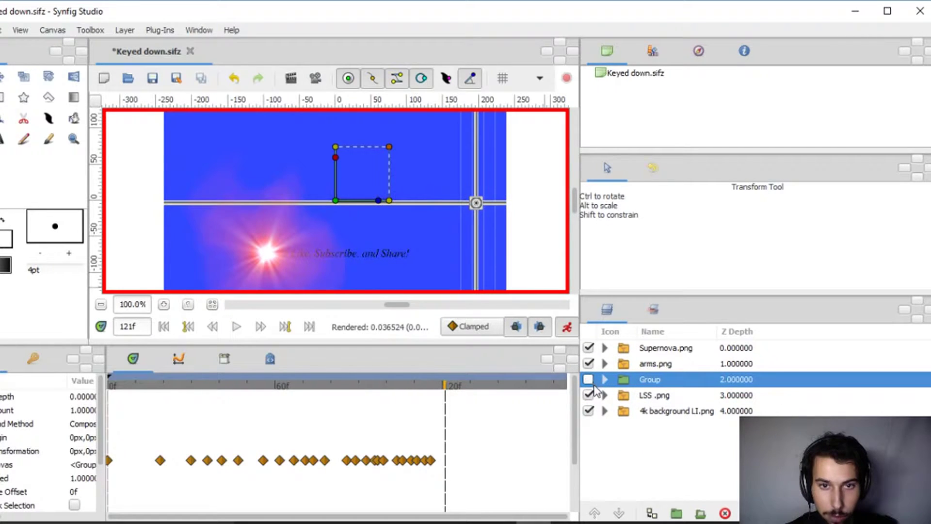
# Step: Move the Supernova.png layer directly above LSS .png in the layer stack, and check the background layer's visibility
pyautogui.click(596, 395)
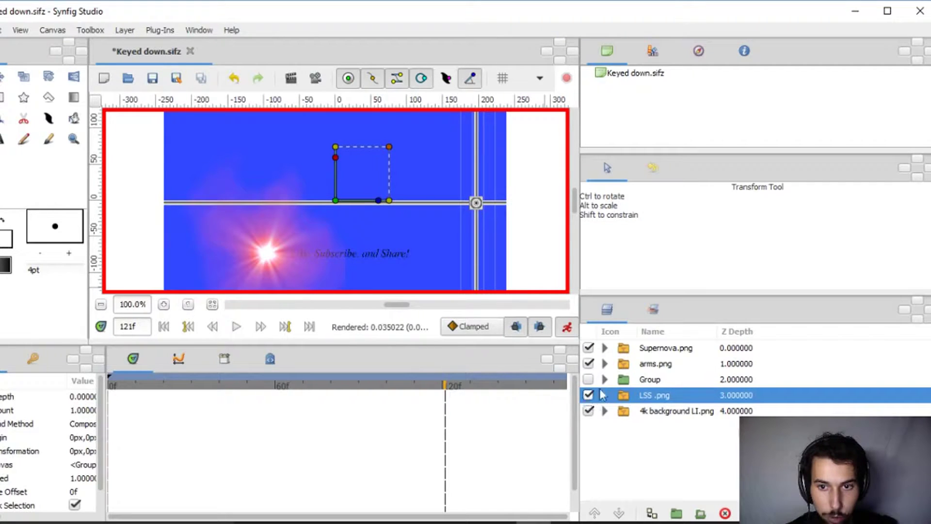
pyautogui.moveTo(639, 348); pyautogui.dragTo(656, 393)
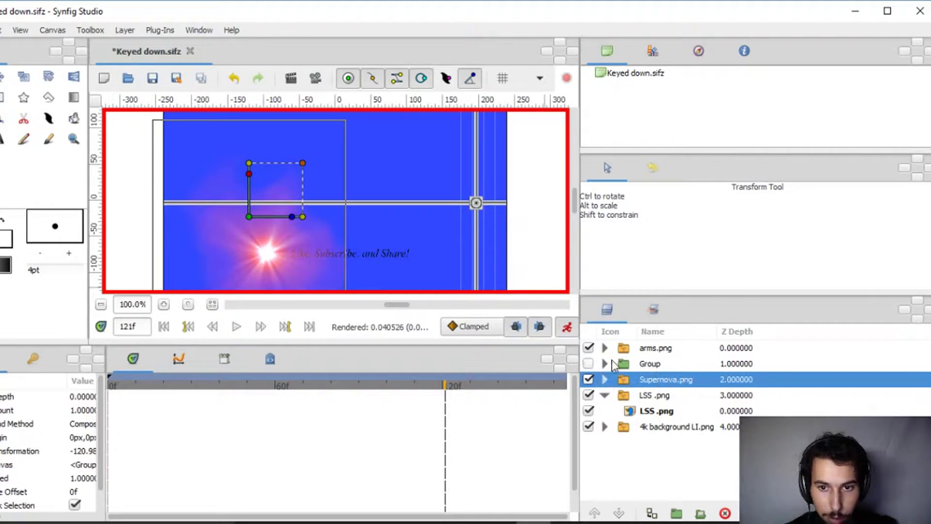
pyautogui.click(589, 427)
pyautogui.click(589, 427)
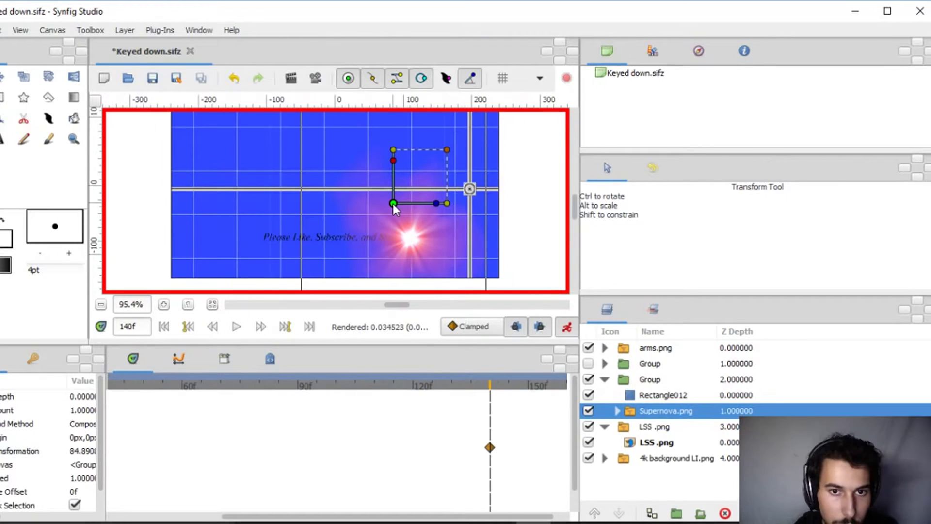
# Step: Check Supernova.png's offset around frame 140, and put the Supernova.png layer in its own group inside the mask group
pyautogui.click(393, 204)
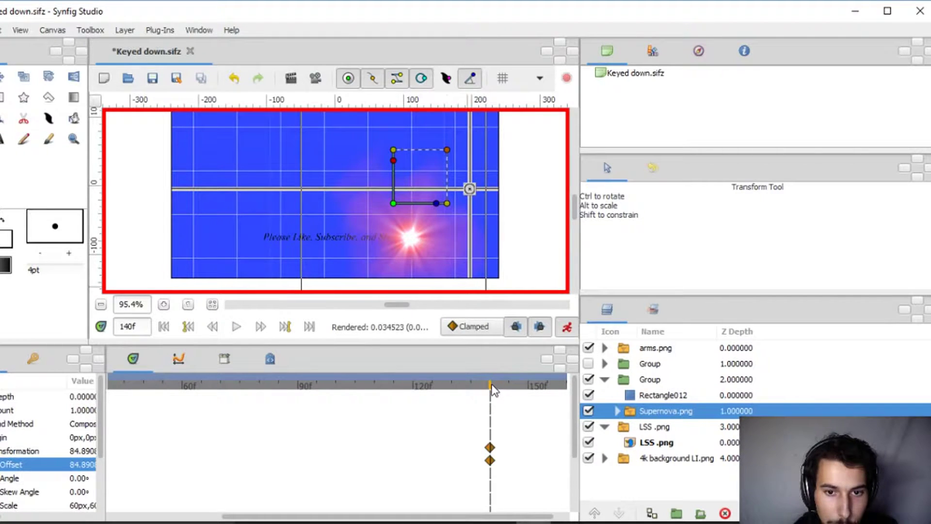
pyautogui.moveTo(491, 388); pyautogui.dragTo(496, 387)
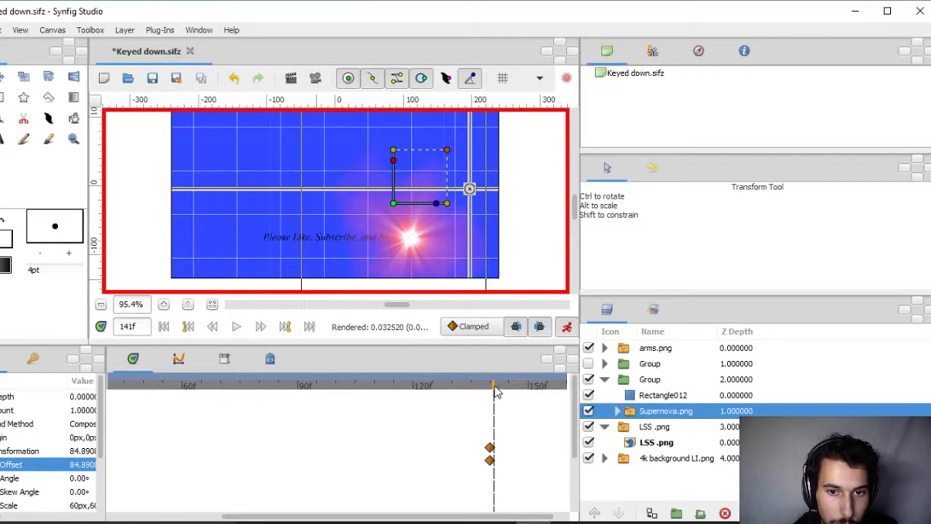
pyautogui.moveTo(495, 386); pyautogui.dragTo(491, 386)
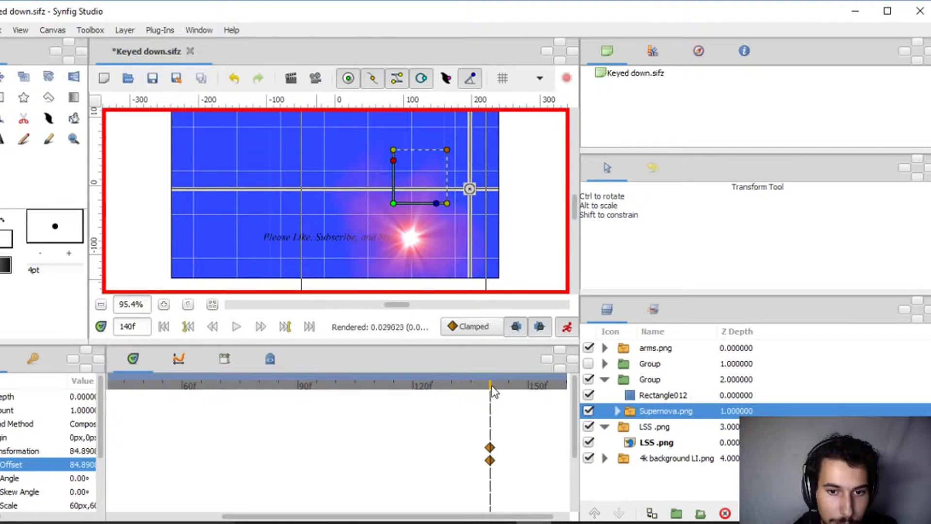
pyautogui.click(4, 97)
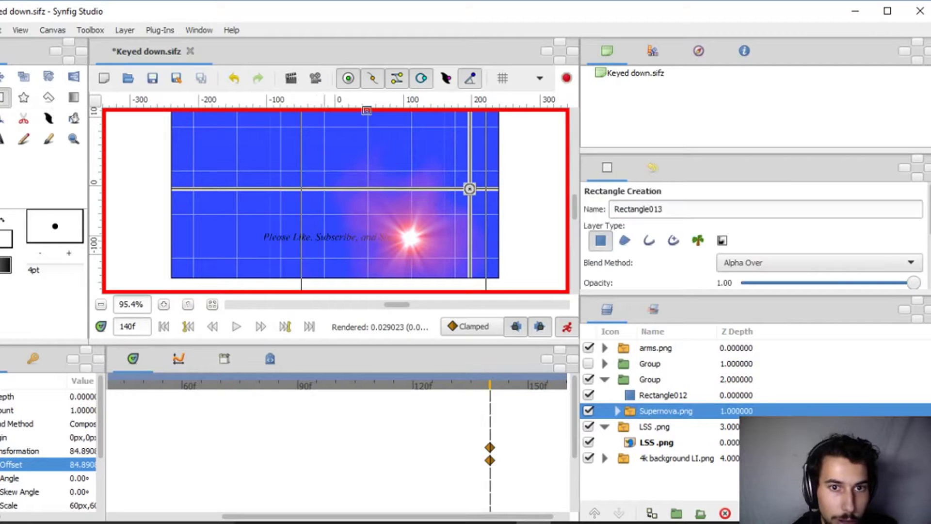
pyautogui.rightClick(660, 412)
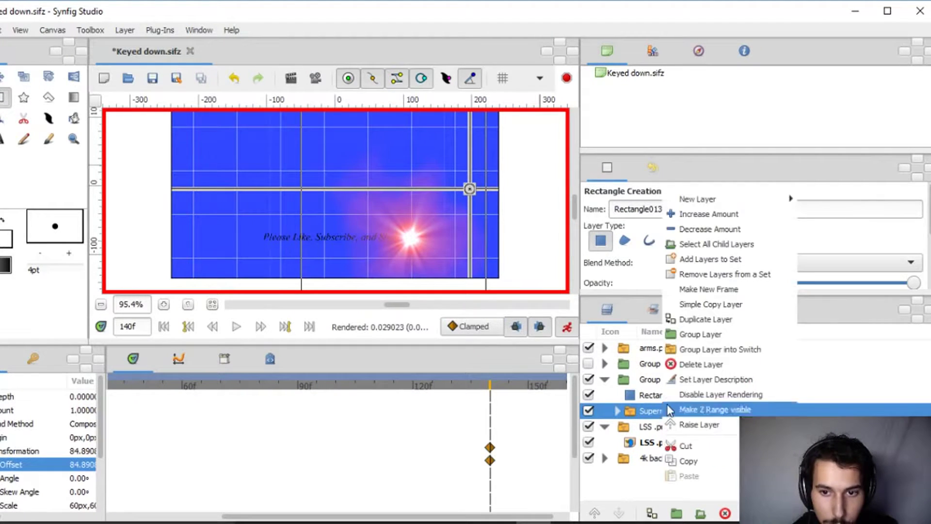
pyautogui.click(698, 333)
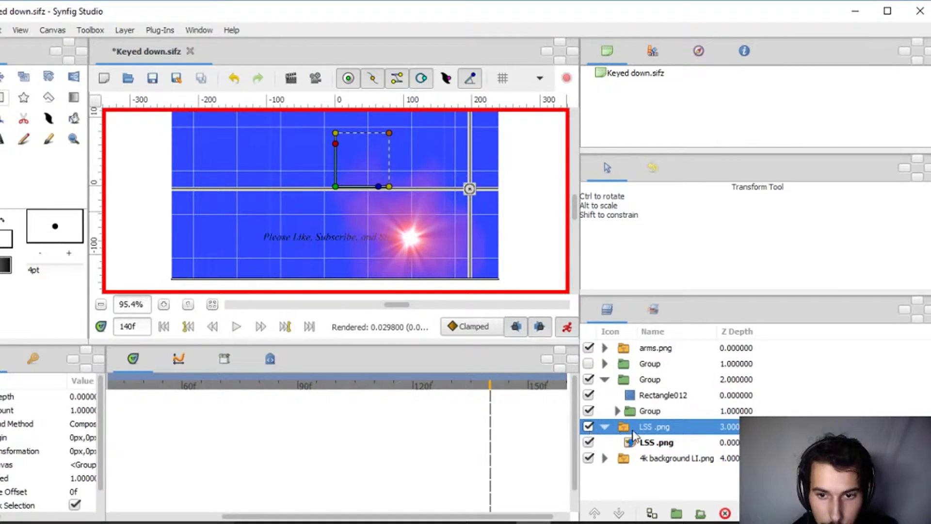
# Step: Move LSS .png into the inner group and arrange Supernova.png above it
pyautogui.moveTo(641, 430); pyautogui.dragTo(647, 413)
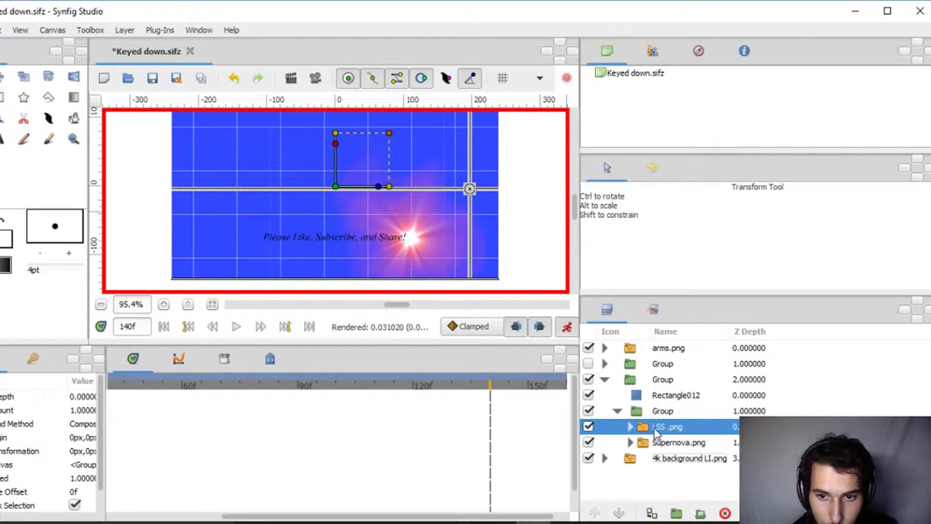
pyautogui.moveTo(658, 442); pyautogui.dragTo(658, 430)
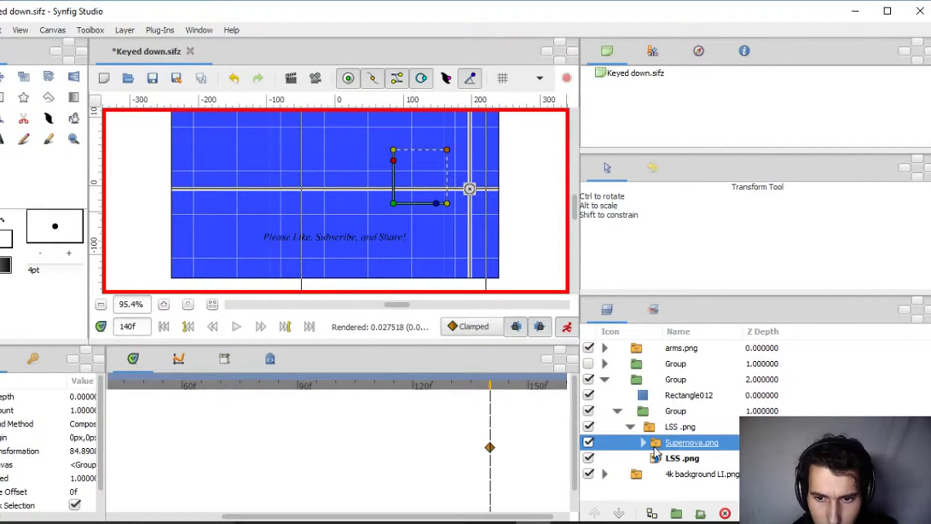
pyautogui.moveTo(656, 452); pyautogui.dragTo(661, 424)
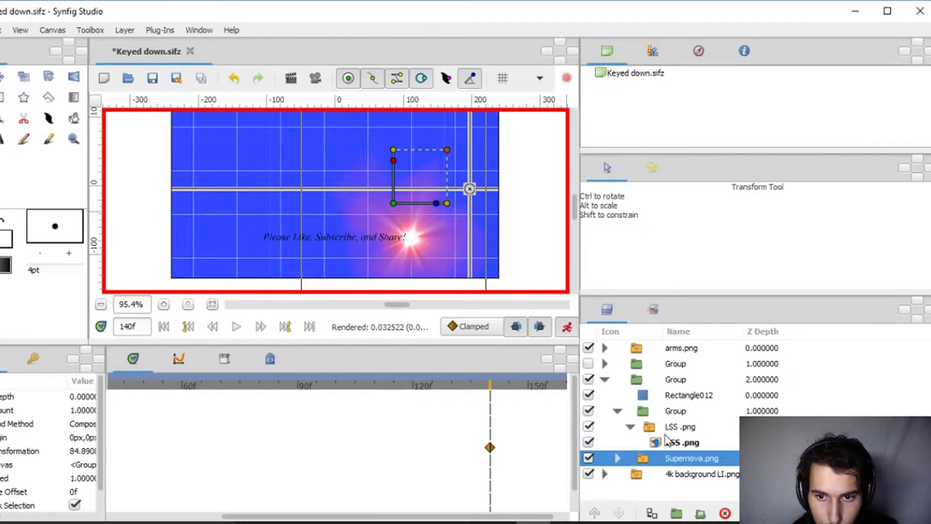
pyautogui.click(631, 427)
pyautogui.moveTo(641, 447); pyautogui.dragTo(675, 414)
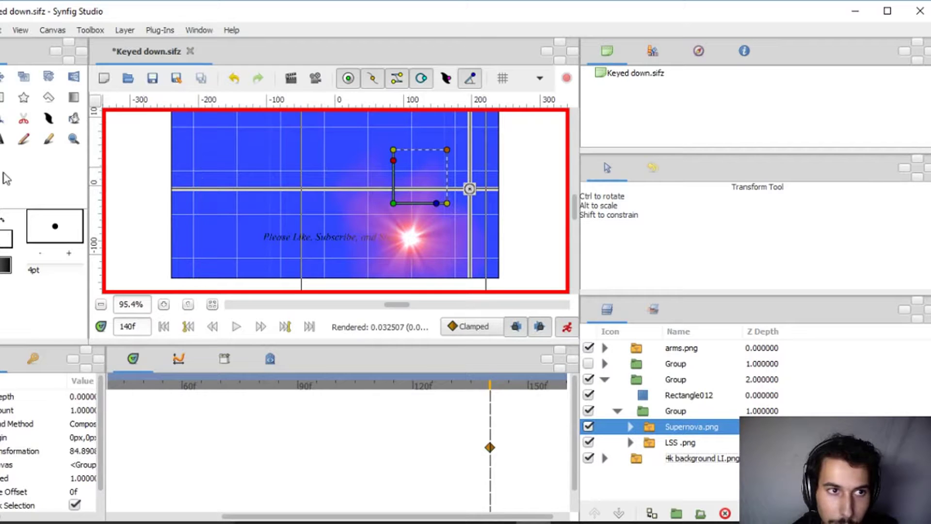
# Step: Draw a second mask rectangle spanning about x -47 px to 237 px over the supernova, and place it above Supernova.png in the inner group
pyautogui.click(668, 413)
pyautogui.hotkey('alt', 'r')
pyautogui.moveTo(497, 143); pyautogui.dragTo(303, 290)
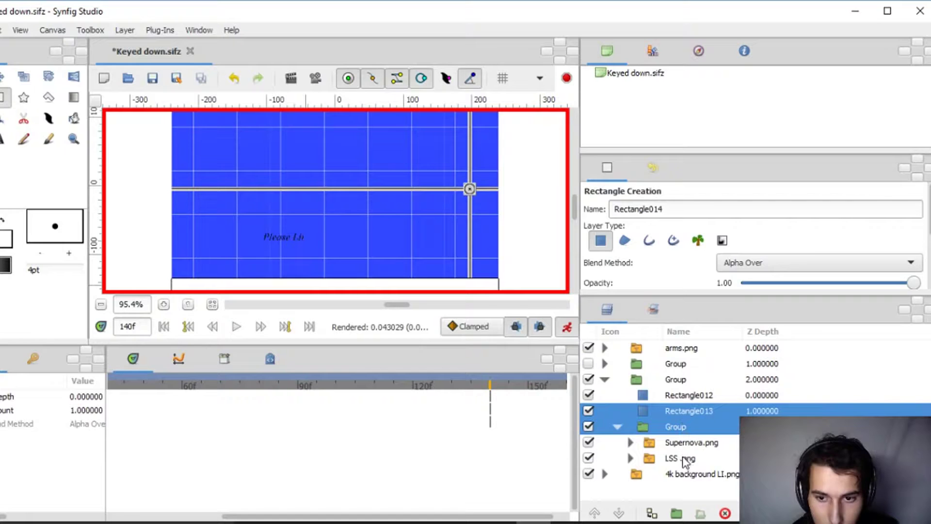
pyautogui.click(631, 442)
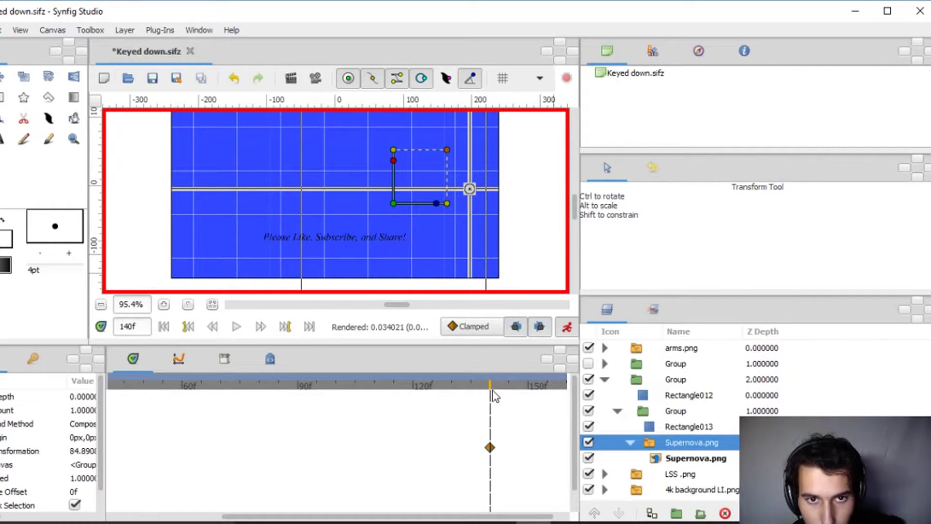
# Step: Try to shrink Rectangle013 at frame 141 by moving its Point 2 up to the canvas's right edge
pyautogui.click(684, 427)
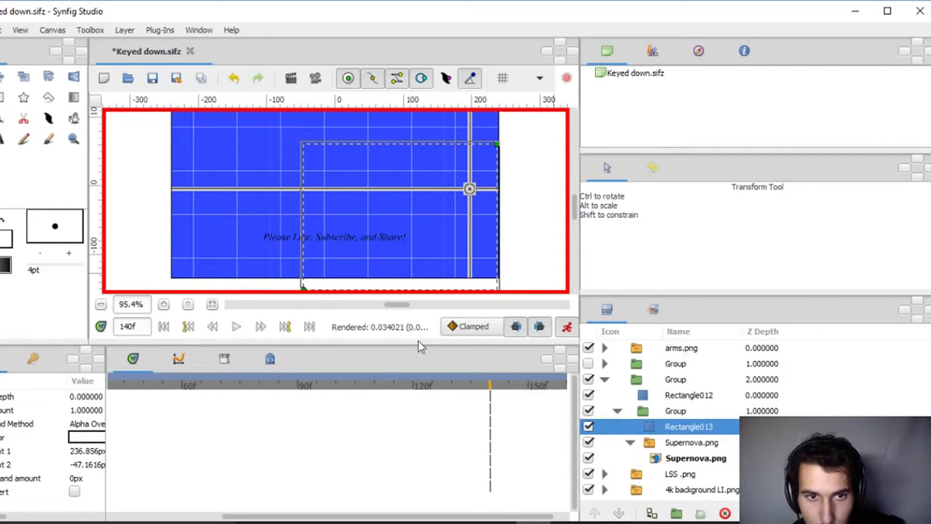
pyautogui.click(494, 384)
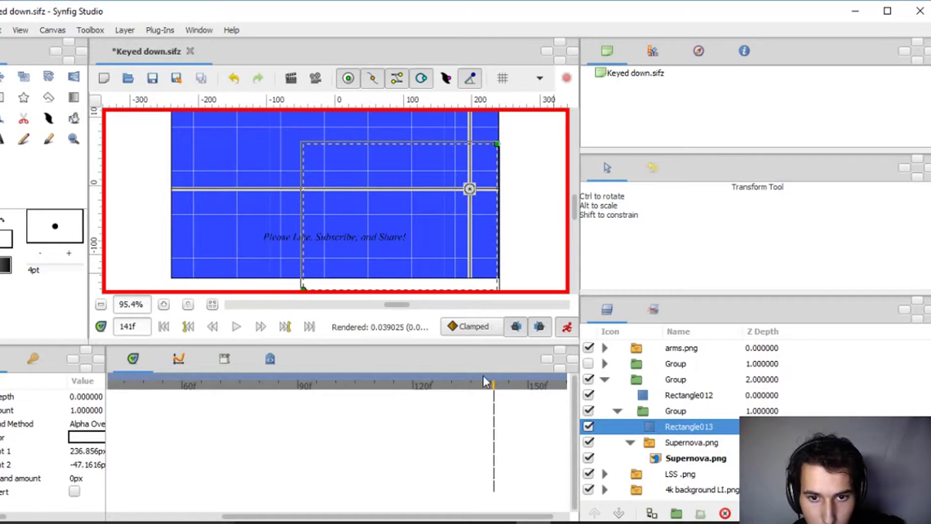
pyautogui.moveTo(304, 288); pyautogui.dragTo(498, 169)
# Step: Review Supernova.png's motion between frames 103 and 118, and inspect Rectangle013 and Rectangle012 at frame 118
pyautogui.click(689, 442)
pyautogui.click(395, 383)
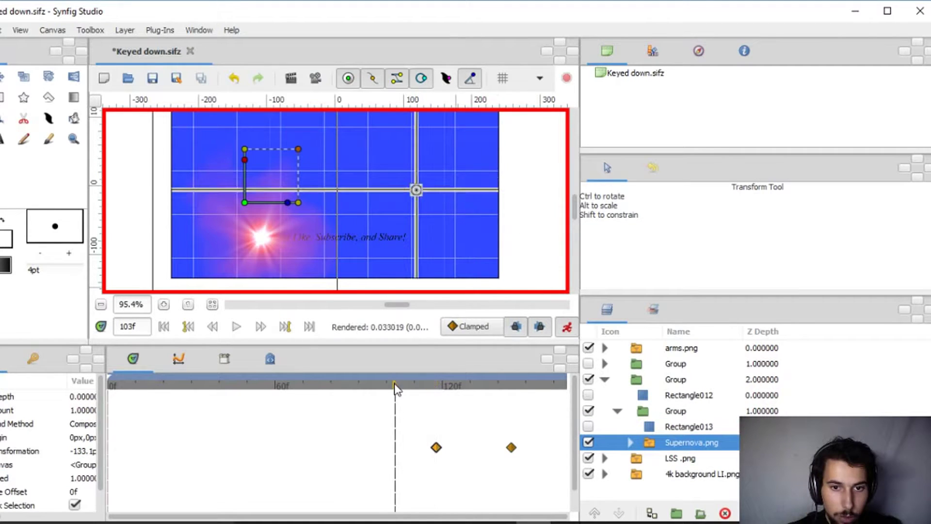
pyautogui.moveTo(394, 384); pyautogui.dragTo(439, 395)
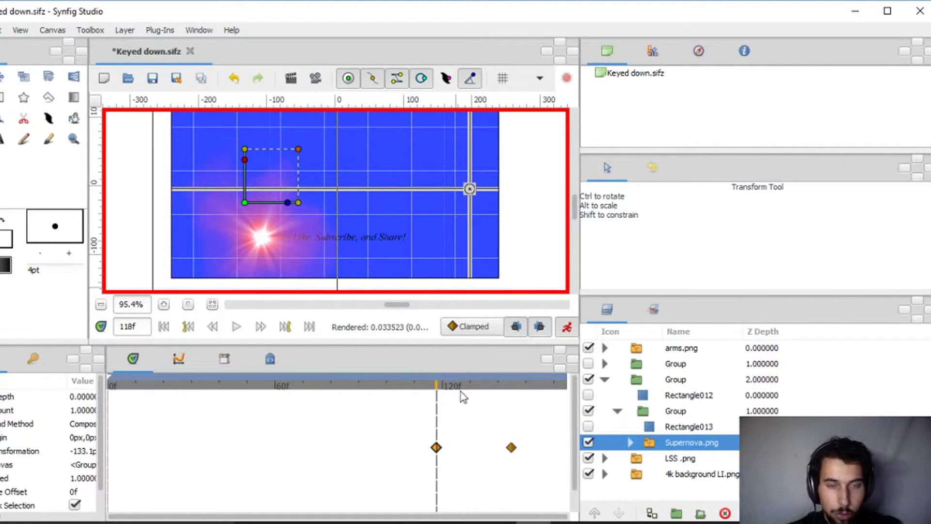
pyautogui.click(676, 429)
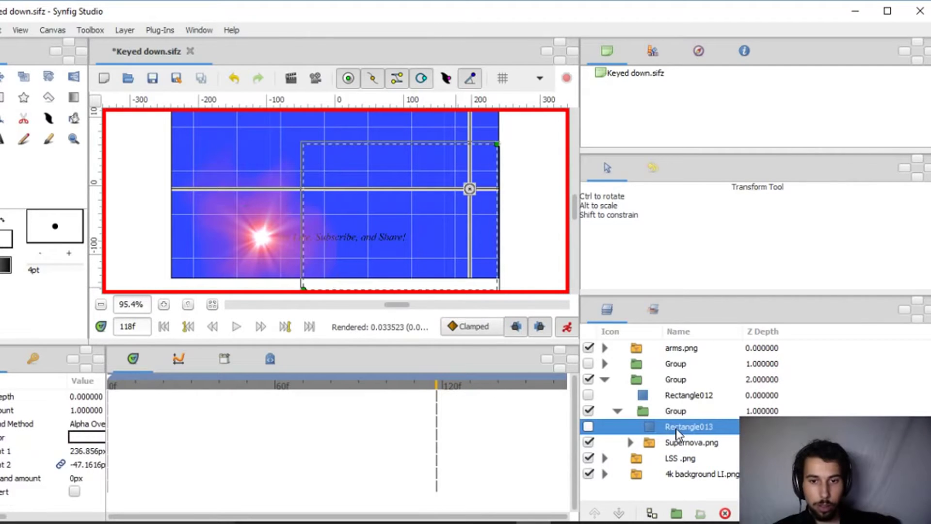
pyautogui.click(686, 398)
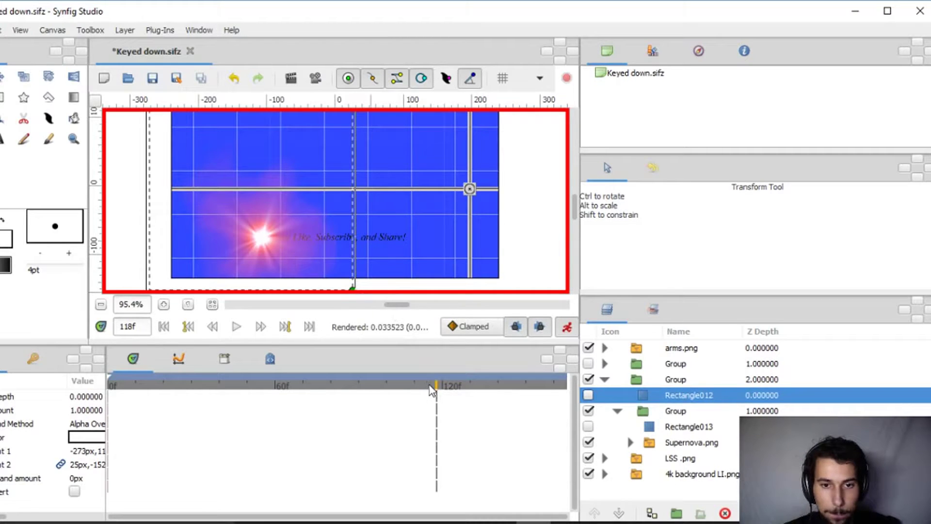
# Step: At frame 117, collapse Rectangle012 by moving its Point 2 up to its upper-left corner, at about x -266 px
pyautogui.moveTo(437, 384); pyautogui.dragTo(434, 386)
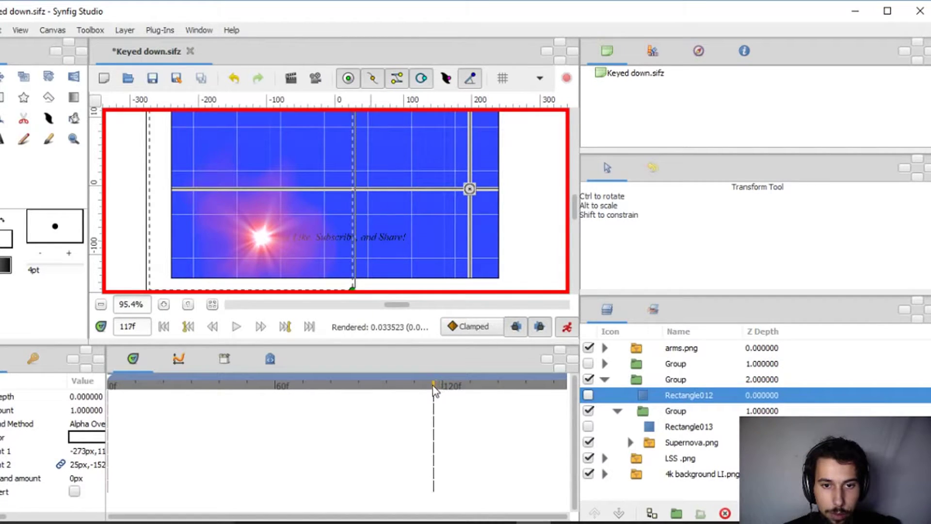
pyautogui.click(350, 289)
pyautogui.moveTo(349, 287); pyautogui.dragTo(158, 150)
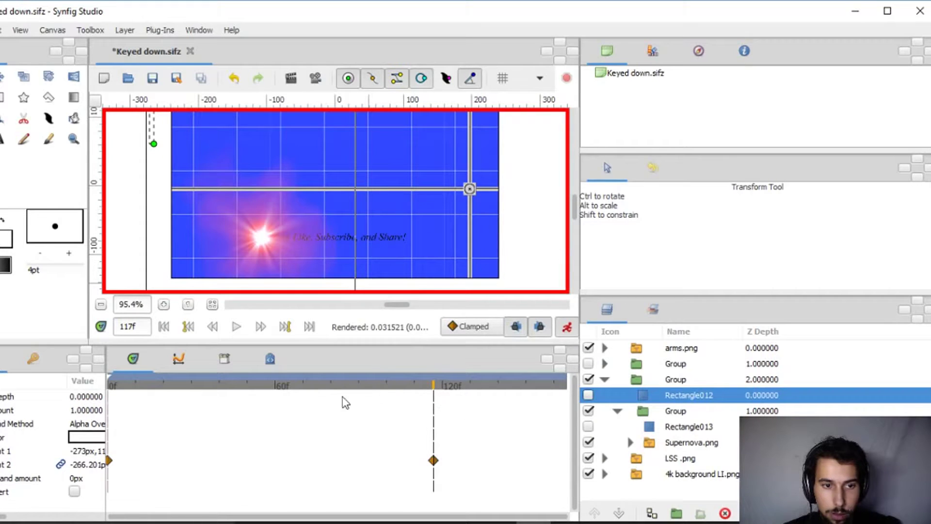
# Step: Shift Rectangle012's starting Point 2 waypoint to just before frame 117 and turn the layer on
pyautogui.moveTo(106, 462)
pyautogui.mouseDown()
pyautogui.moveTo(136, 461)
pyautogui.moveTo(87, 464)
pyautogui.mouseUp()
pyautogui.moveTo(184, 461); pyautogui.dragTo(428, 460)
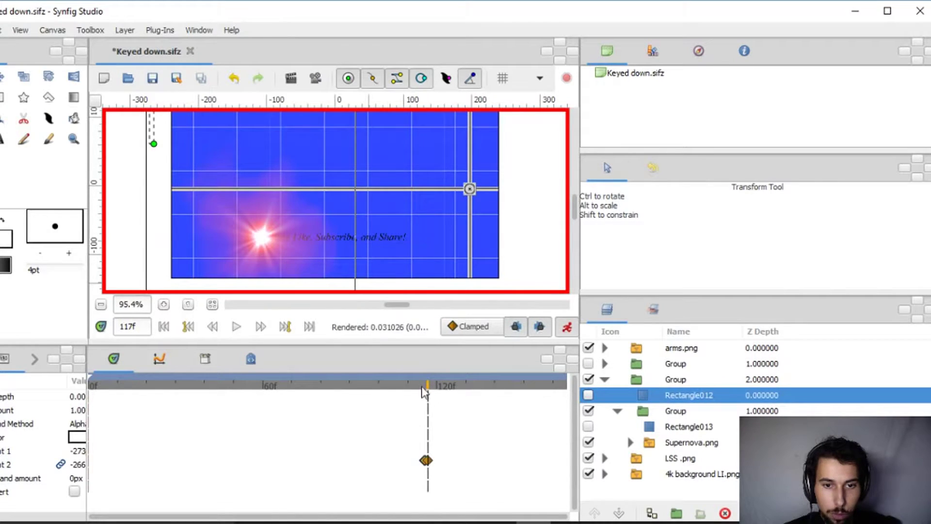
pyautogui.moveTo(428, 386); pyautogui.dragTo(447, 393)
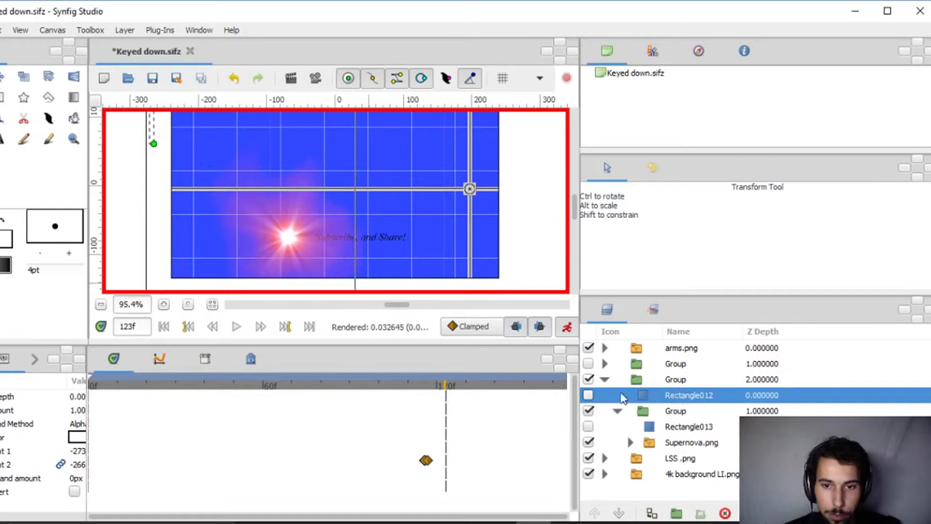
pyautogui.click(589, 395)
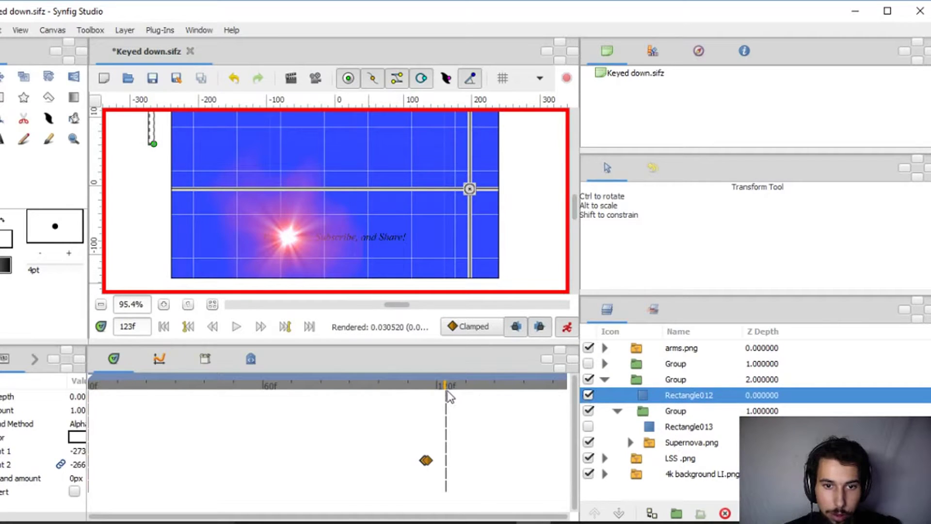
# Step: At frame 146 with animate mode off, shrink Rectangle013 by moving Point 2 to about x 224 px, and turn animate mode back on
pyautogui.moveTo(447, 390); pyautogui.dragTo(514, 388)
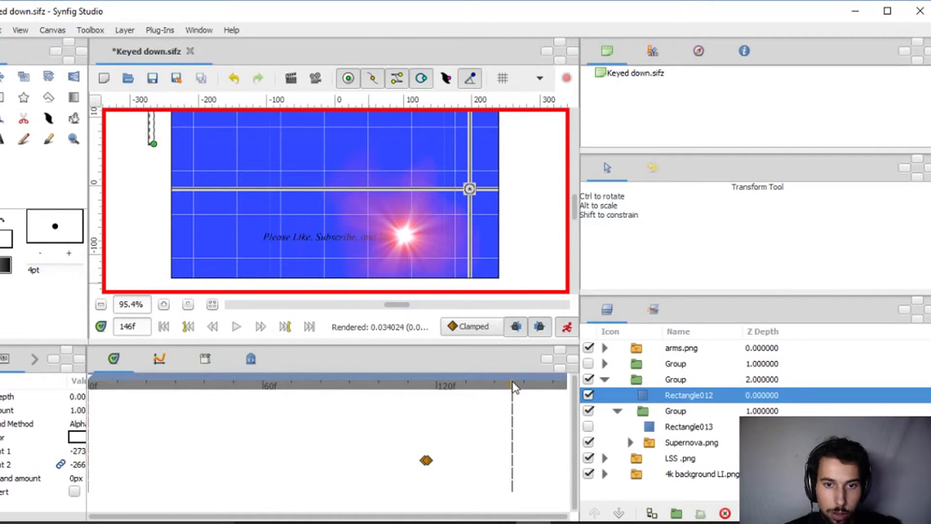
pyautogui.click(662, 432)
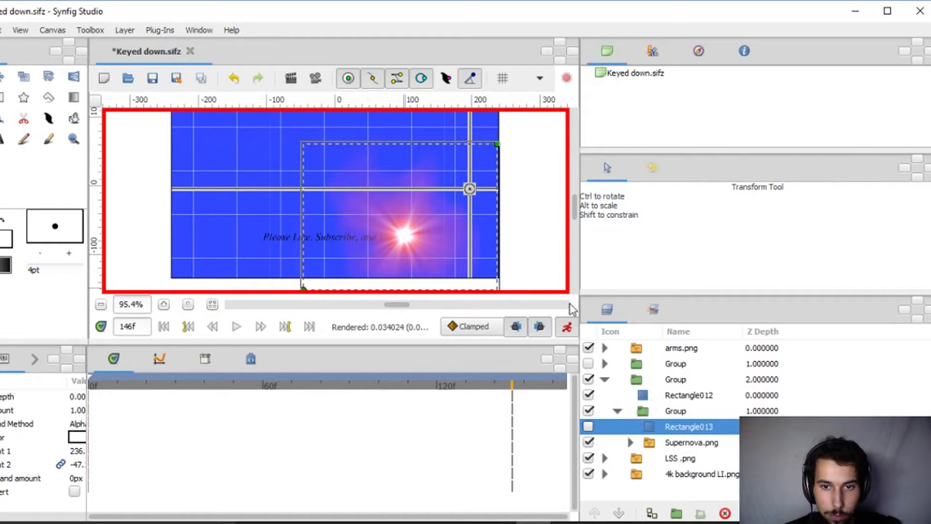
pyautogui.click(568, 328)
pyautogui.moveTo(304, 288); pyautogui.dragTo(489, 154)
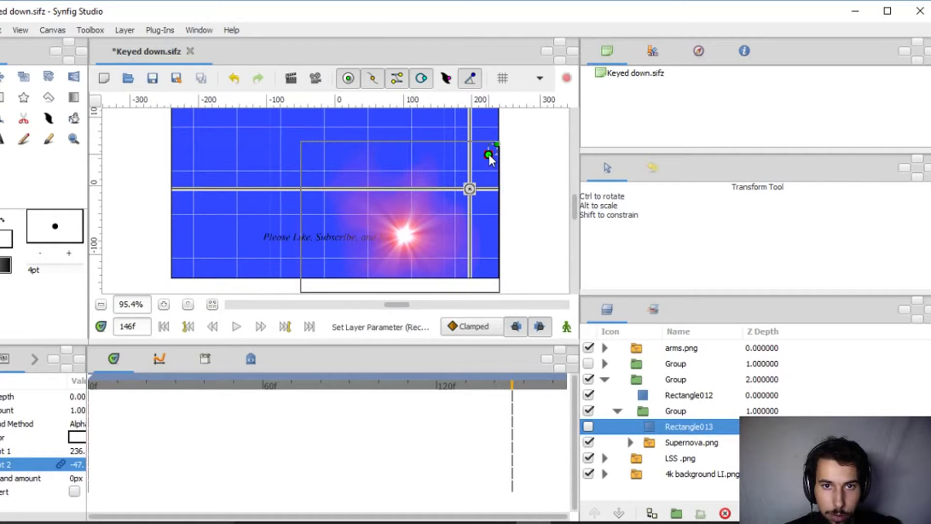
pyautogui.click(566, 327)
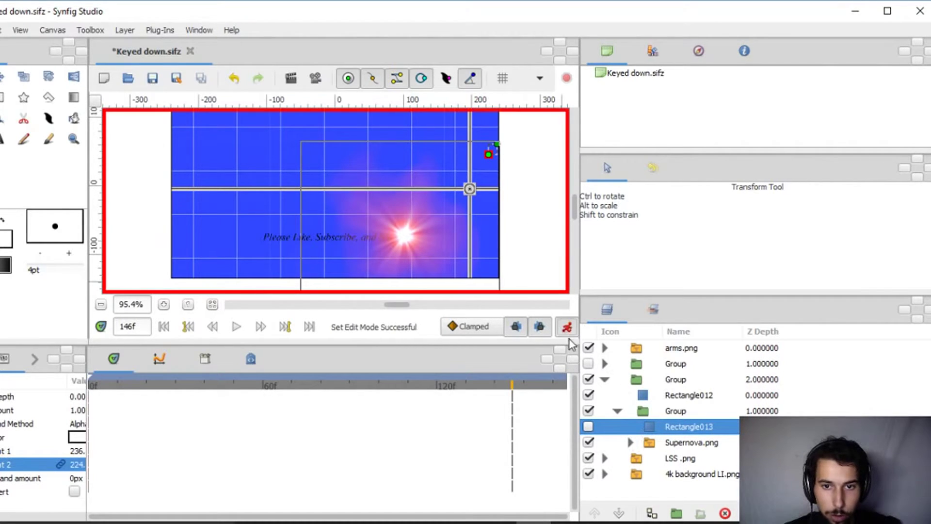
# Step: Expand Rectangle013 at frame 148 by moving Point 2 to about x -56 px, and shift its starting waypoint to frame 147
pyautogui.moveTo(514, 385); pyautogui.dragTo(520, 386)
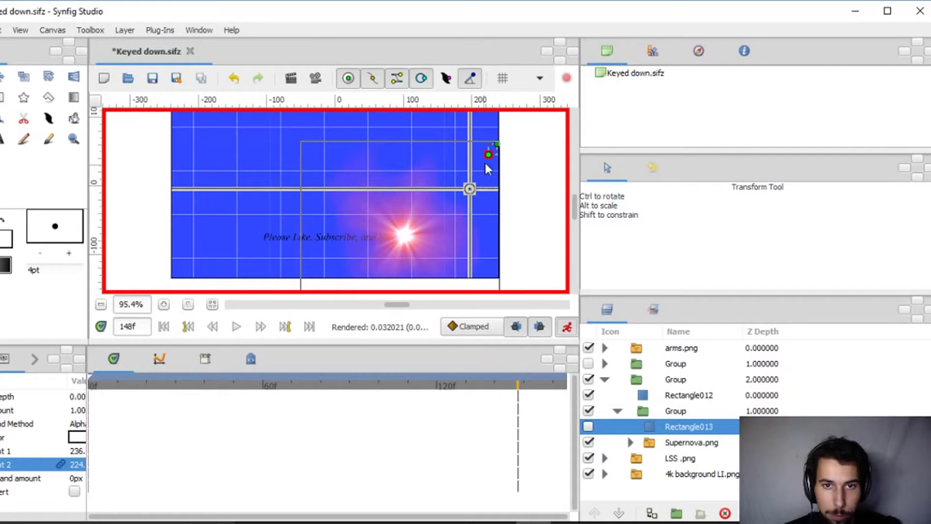
pyautogui.moveTo(487, 154); pyautogui.dragTo(298, 316)
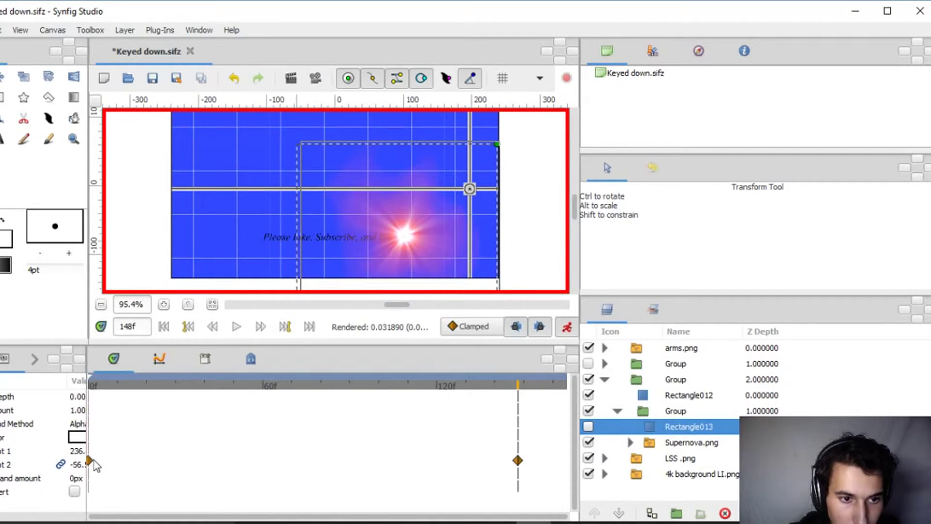
pyautogui.moveTo(90, 465); pyautogui.dragTo(39, 456)
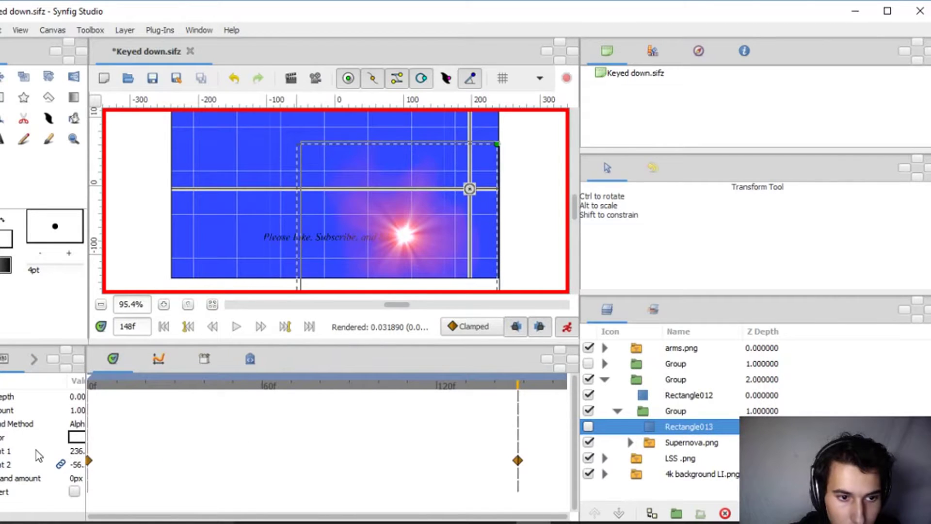
pyautogui.moveTo(92, 466); pyautogui.dragTo(514, 393)
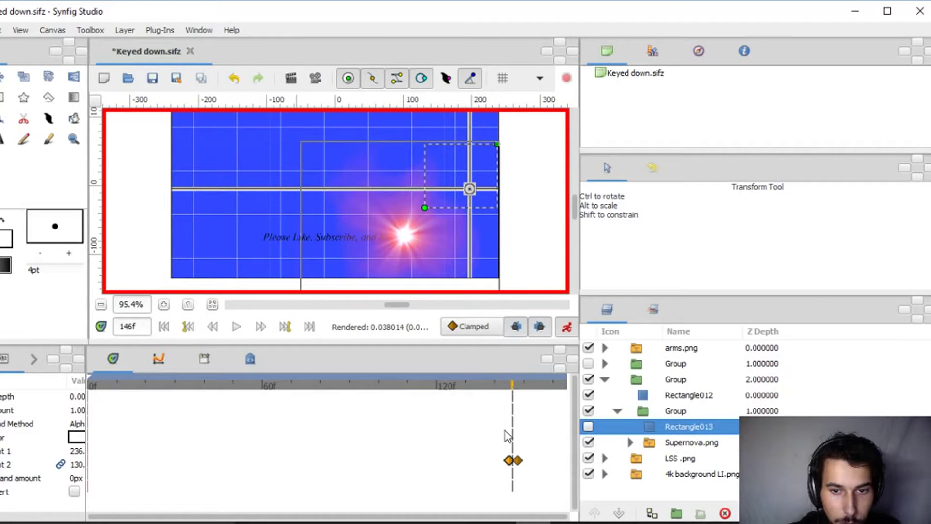
pyautogui.scroll(5, 521, 387)
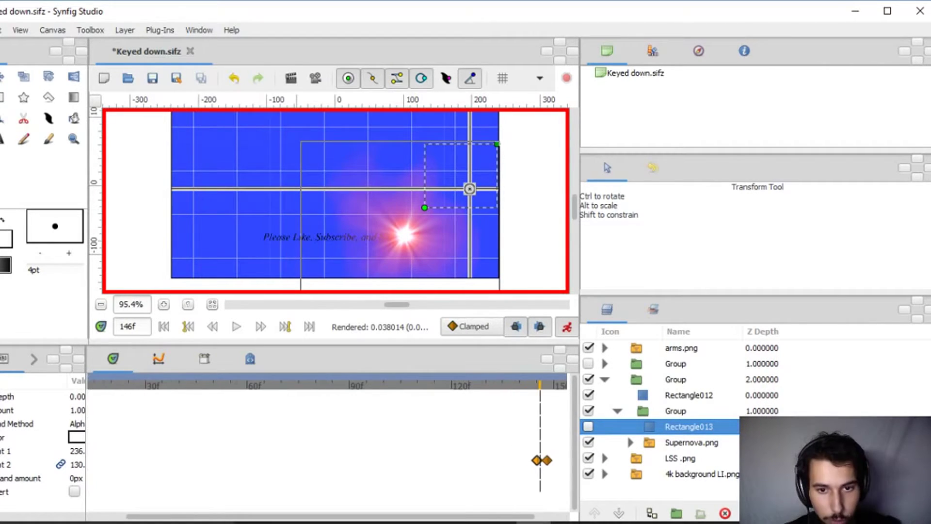
pyautogui.moveTo(462, 518); pyautogui.dragTo(514, 519)
pyautogui.moveTo(305, 464); pyautogui.dragTo(338, 466)
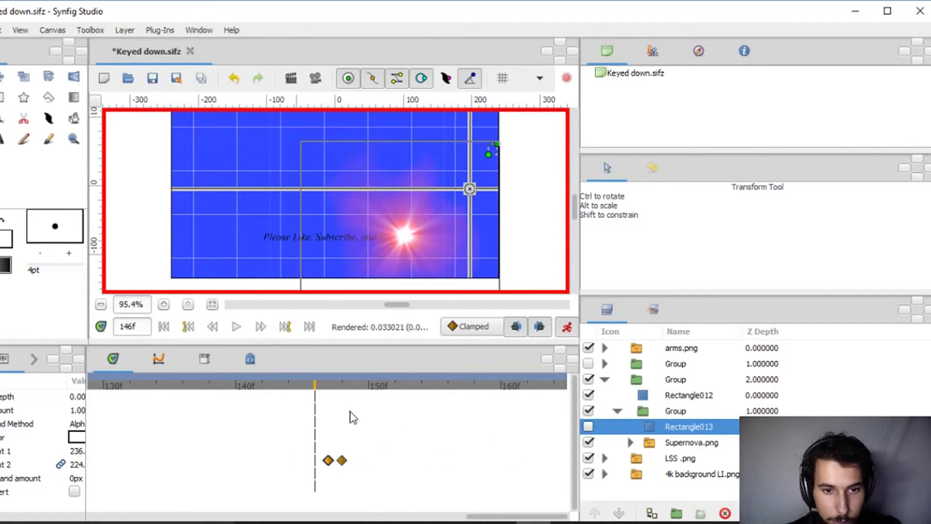
pyautogui.scroll(-5, 349, 394)
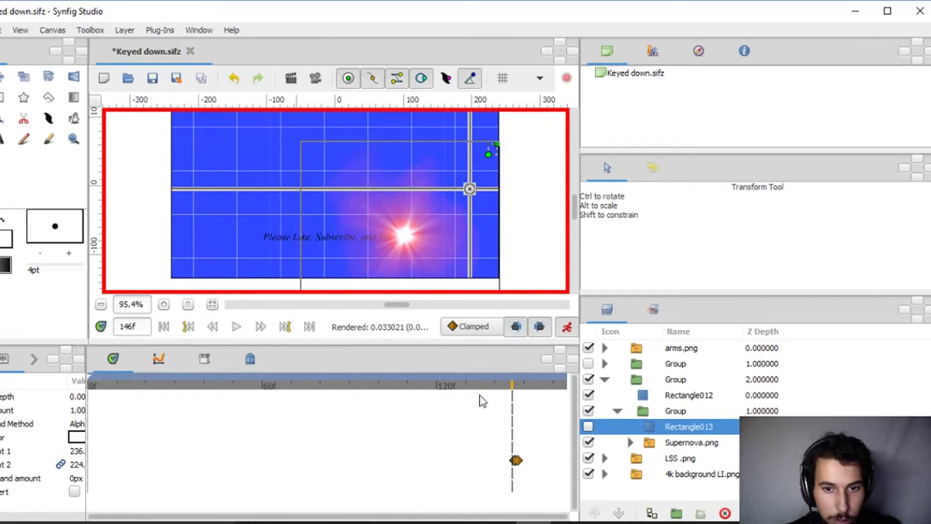
# Step: Turn Rectangle013 on and check how it masks the supernova between frames 154 and 118
pyautogui.moveTo(513, 392); pyautogui.dragTo(539, 393)
pyautogui.click(588, 427)
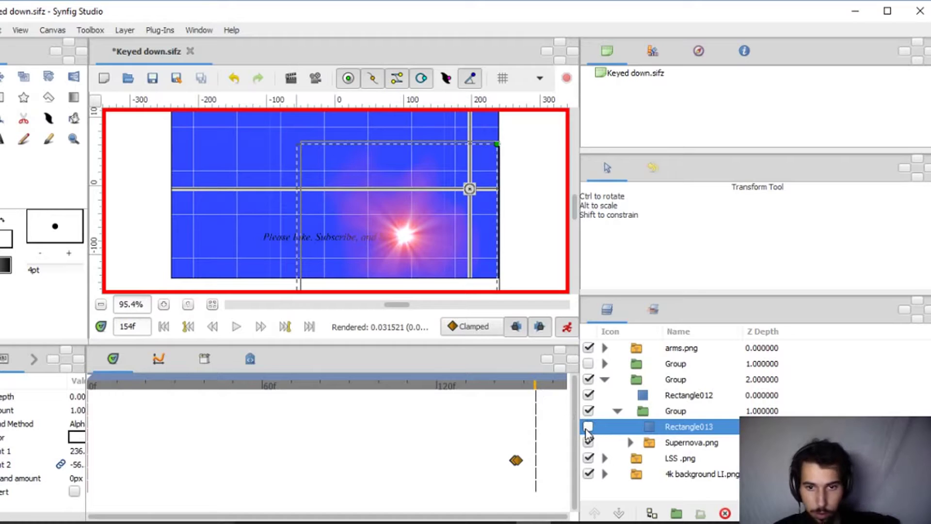
pyautogui.moveTo(537, 393); pyautogui.dragTo(430, 397)
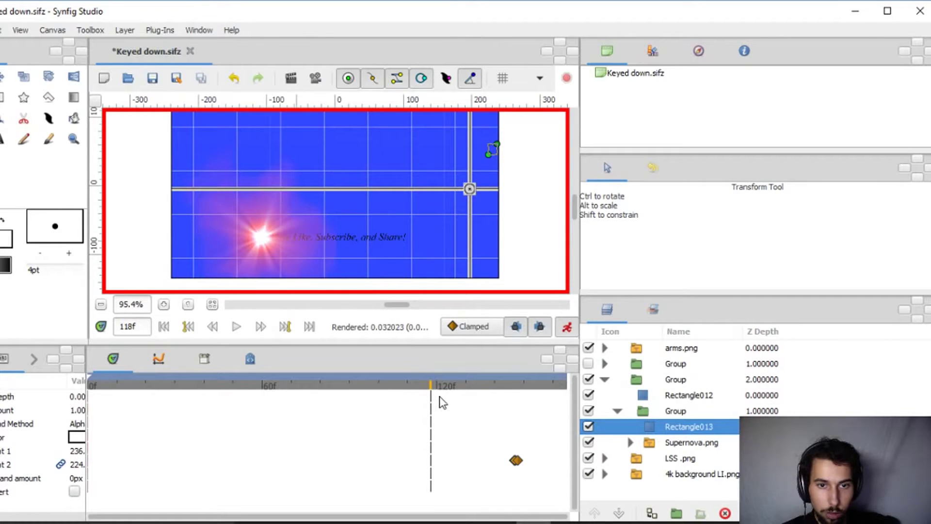
# Step: Put LSS .png into its own new group and expand the group in the layer list
pyautogui.click(679, 460)
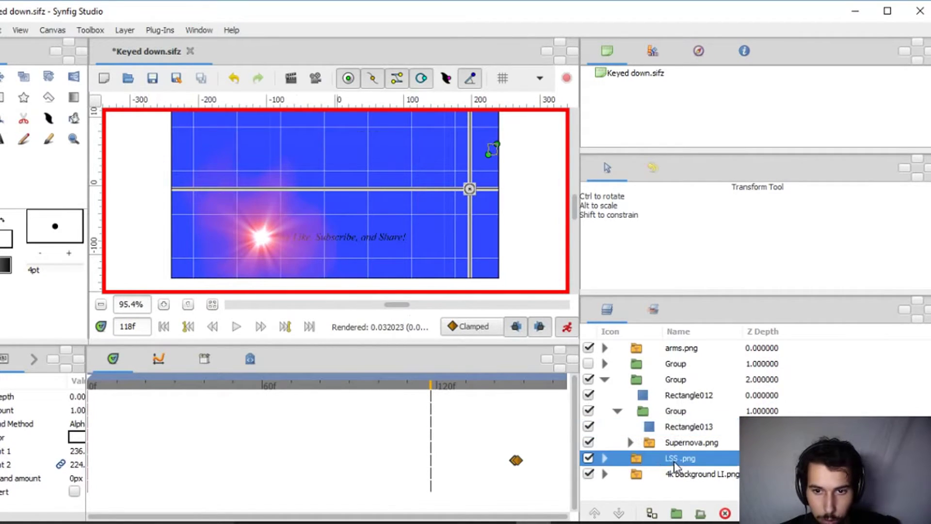
pyautogui.rightClick(675, 459)
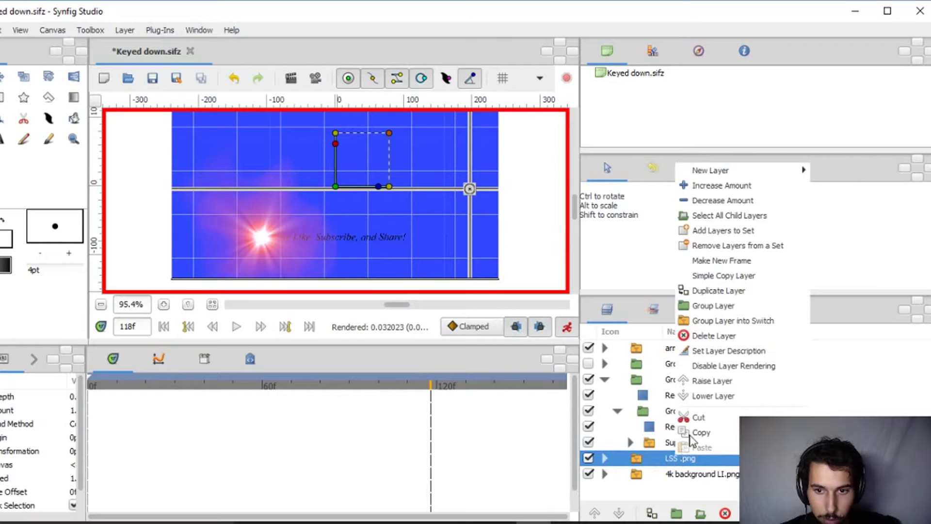
pyautogui.click(723, 305)
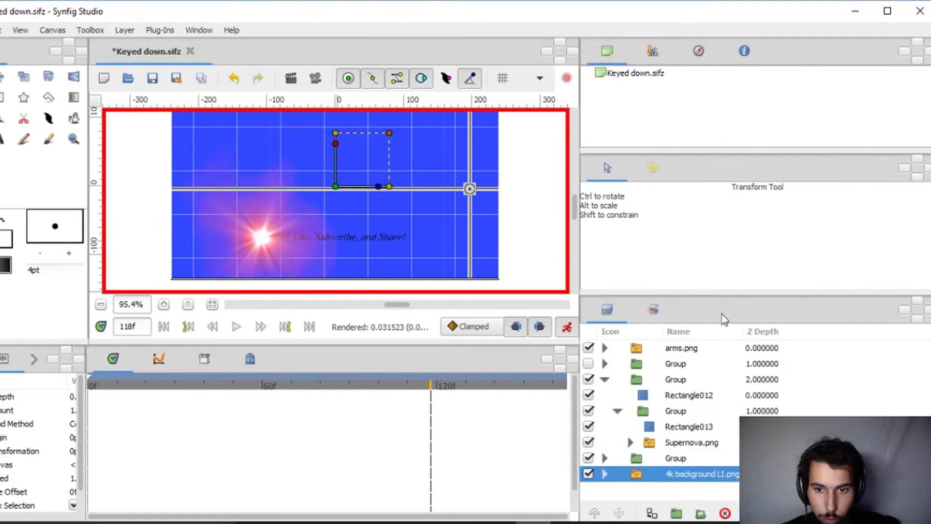
pyautogui.click(605, 459)
# Step: Draw a mask rectangle from about x -116 px to 120 px over the subscribe text, and place it above LSS .png in its group
pyautogui.click(669, 461)
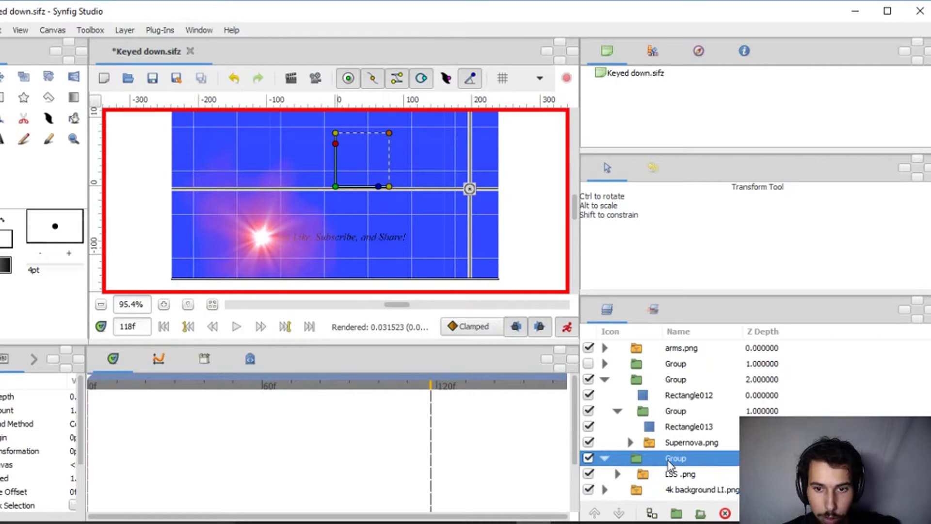
pyautogui.hotkey('alt', 'r')
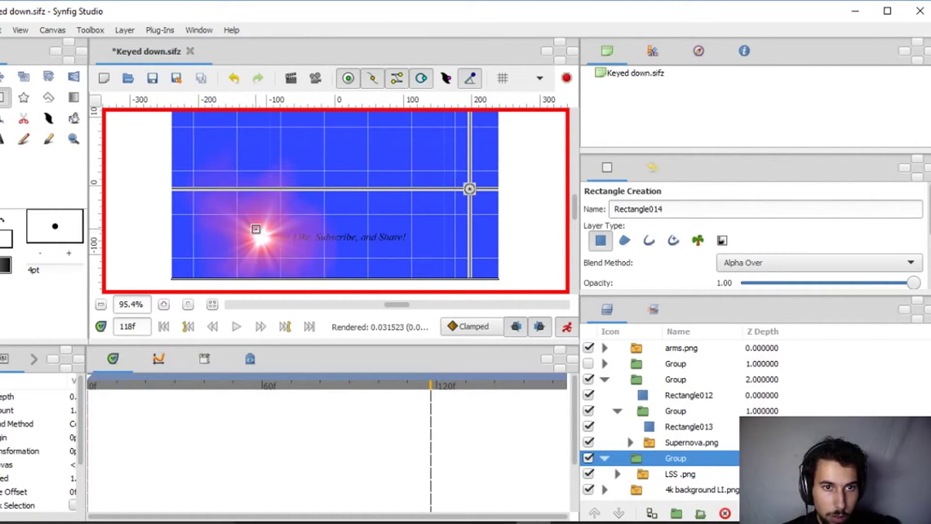
pyautogui.moveTo(256, 228); pyautogui.dragTo(418, 249)
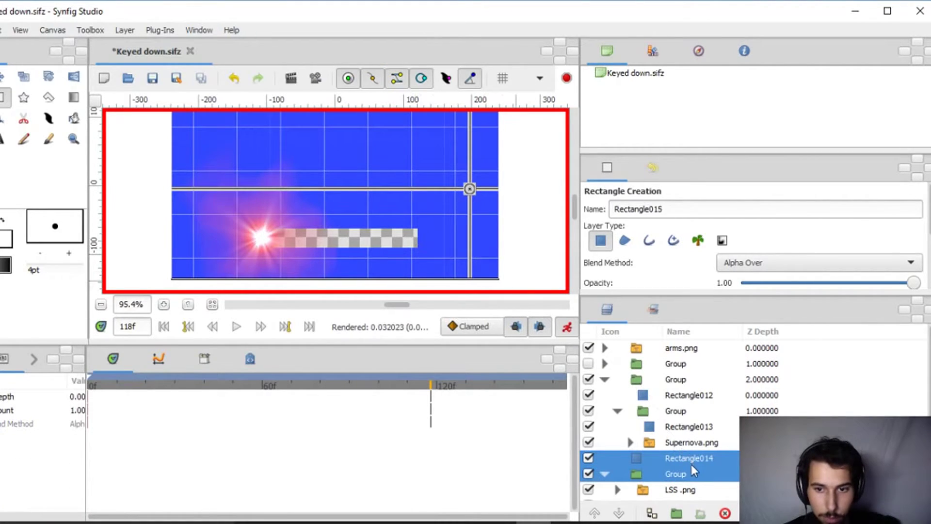
pyautogui.scroll(-1, 683, 464)
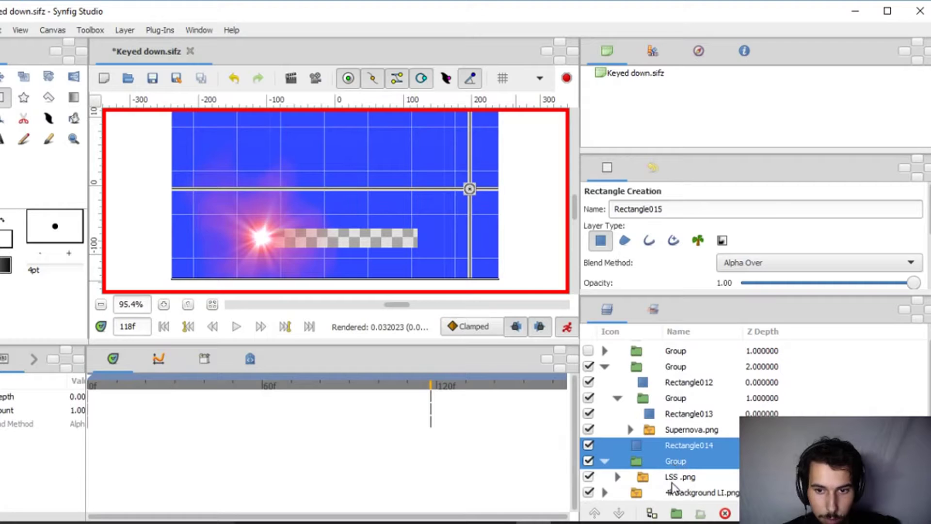
pyautogui.click(640, 445)
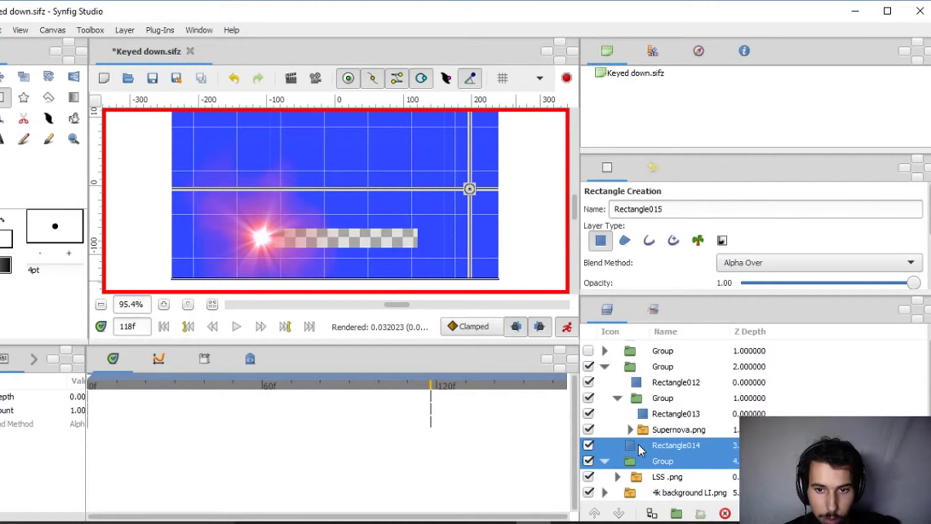
pyautogui.moveTo(622, 444); pyautogui.dragTo(639, 464)
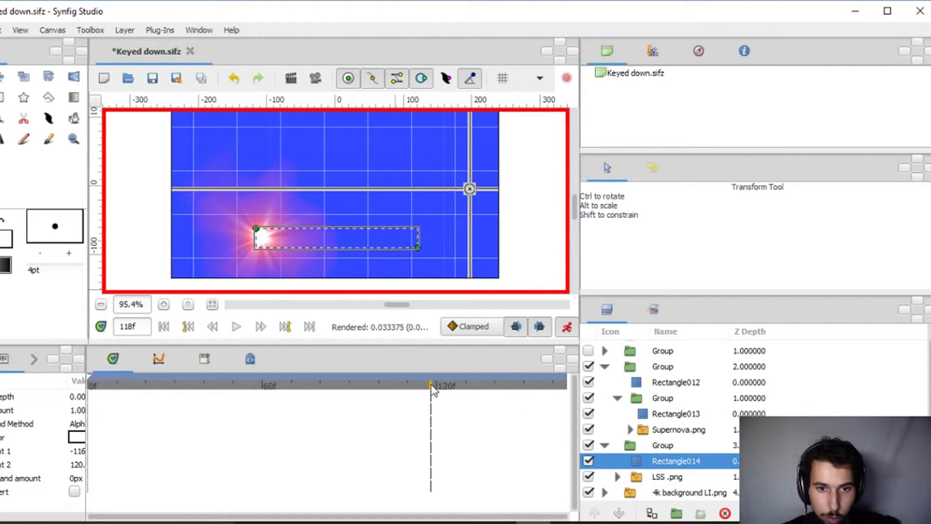
# Step: Key Rectangle014's Point 1 at about x 160 px at frame 147, and move its starting waypoint to frame 117
pyautogui.moveTo(432, 388); pyautogui.dragTo(516, 383)
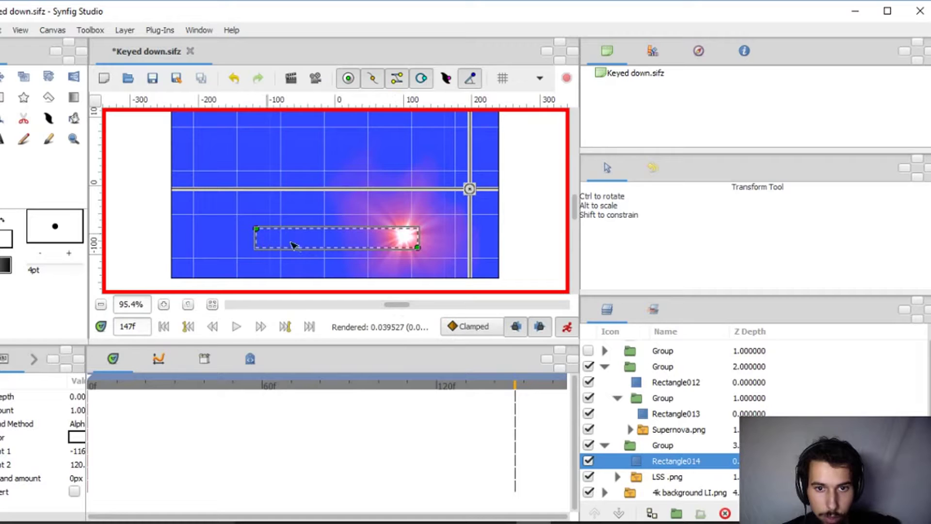
pyautogui.moveTo(257, 229); pyautogui.dragTo(445, 234)
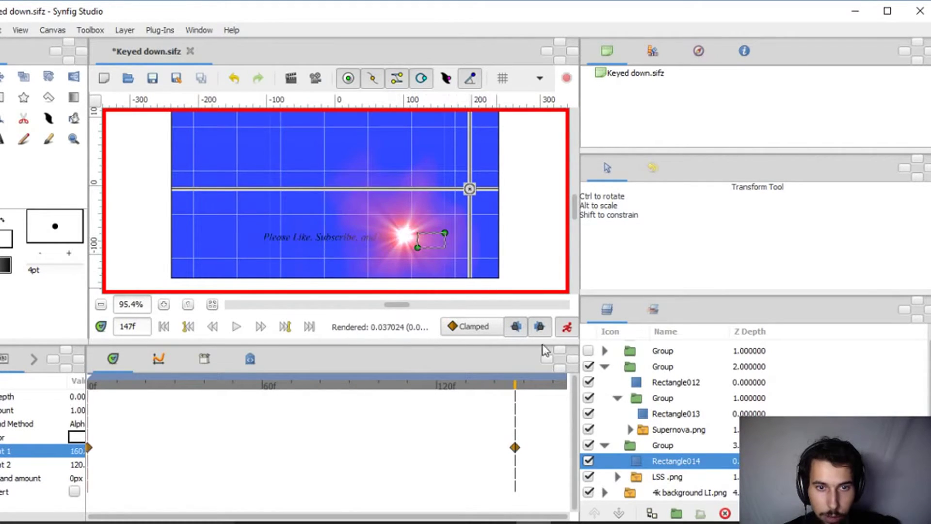
pyautogui.moveTo(517, 391); pyautogui.dragTo(391, 388)
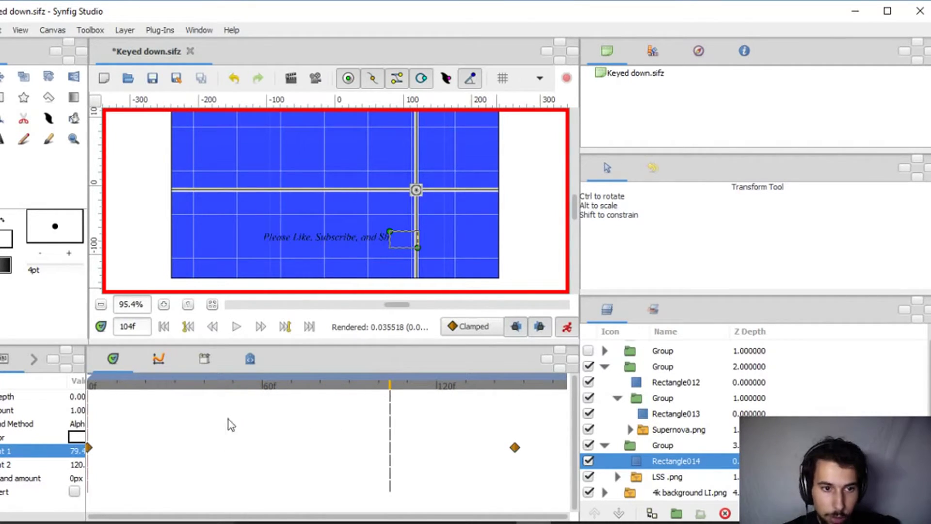
pyautogui.moveTo(388, 386); pyautogui.dragTo(429, 388)
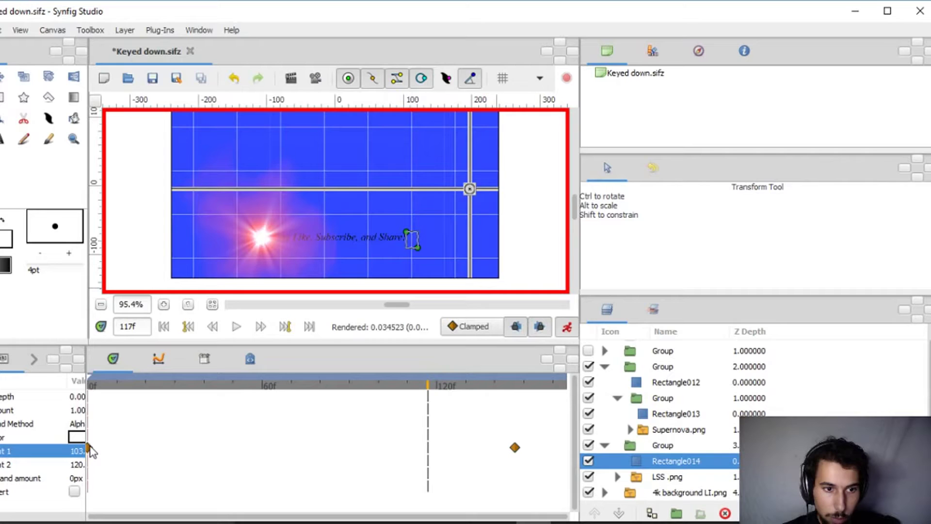
pyautogui.moveTo(88, 446); pyautogui.dragTo(427, 431)
# Step: Retime Rectangle014's starting Point 1 waypoint to about frame 120, matching the text reveal to the supernova's motion
pyautogui.moveTo(429, 388); pyautogui.dragTo(492, 394)
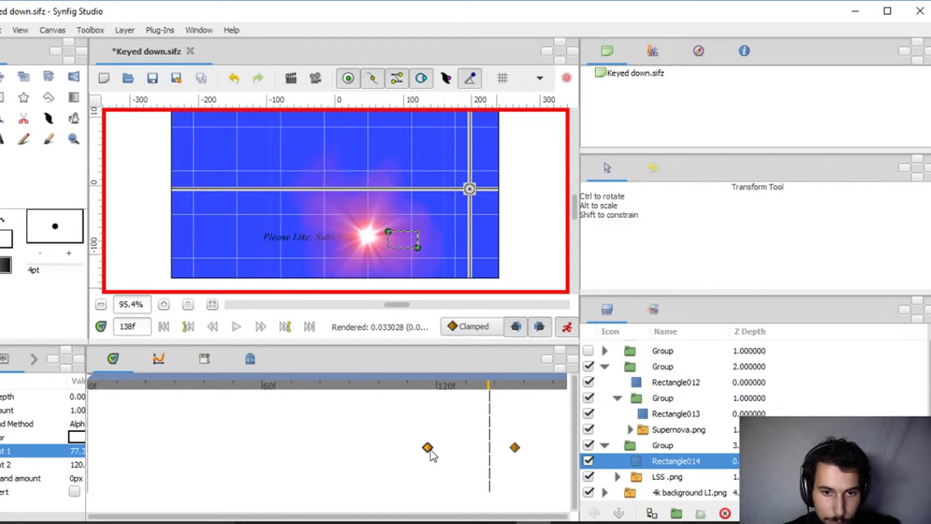
pyautogui.moveTo(430, 451); pyautogui.dragTo(451, 452)
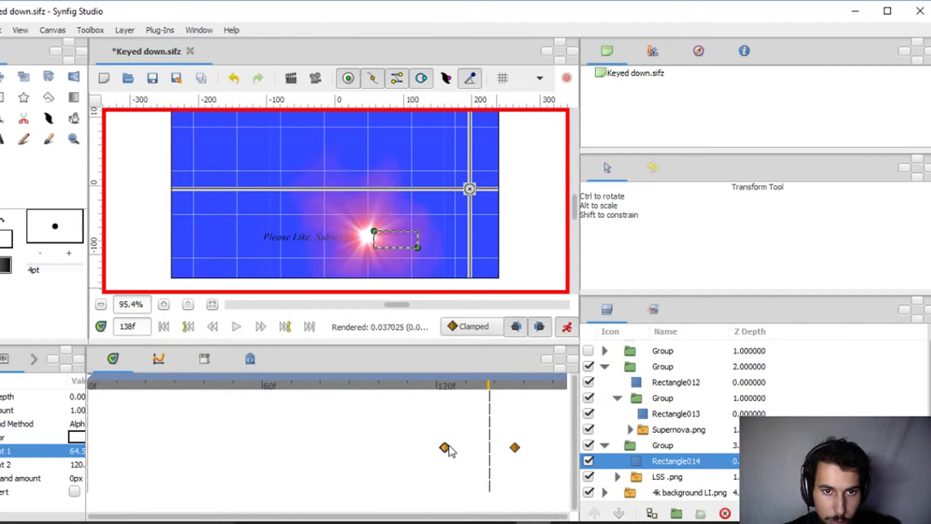
pyautogui.moveTo(490, 391); pyautogui.dragTo(449, 392)
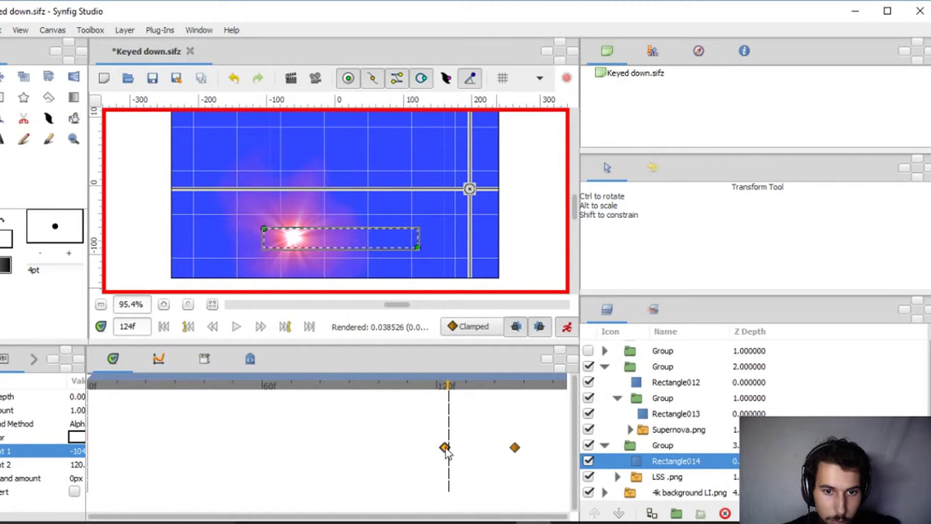
pyautogui.moveTo(445, 448); pyautogui.dragTo(437, 449)
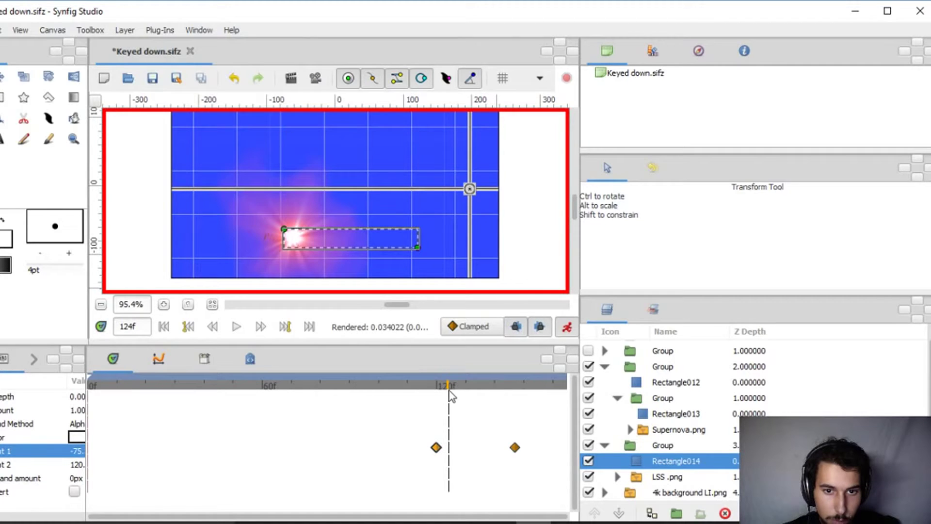
# Step: Retime Rectangle014's Point 1 waypoints to frame 119 for the start and about frame 149 for the end, matching the supernova's sweep
pyautogui.moveTo(450, 394); pyautogui.dragTo(433, 388)
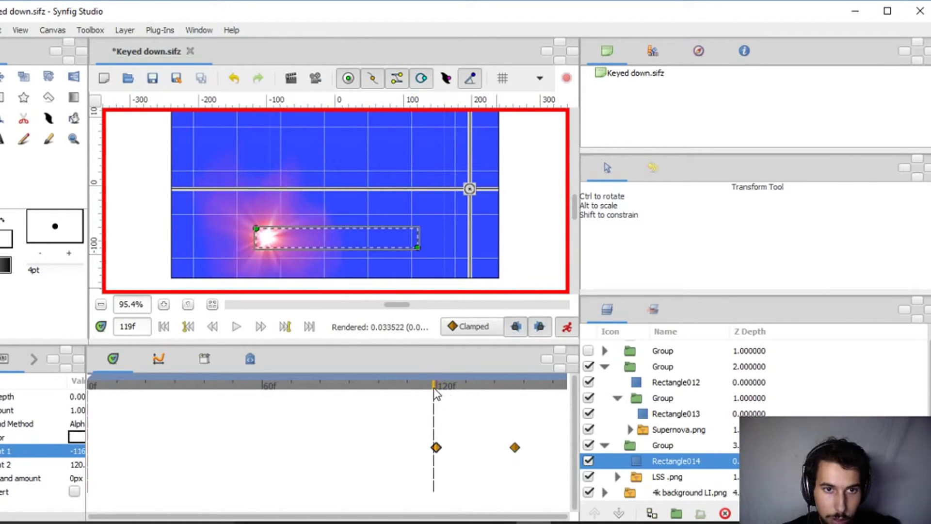
pyautogui.moveTo(437, 451); pyautogui.dragTo(433, 447)
pyautogui.moveTo(433, 387); pyautogui.dragTo(455, 386)
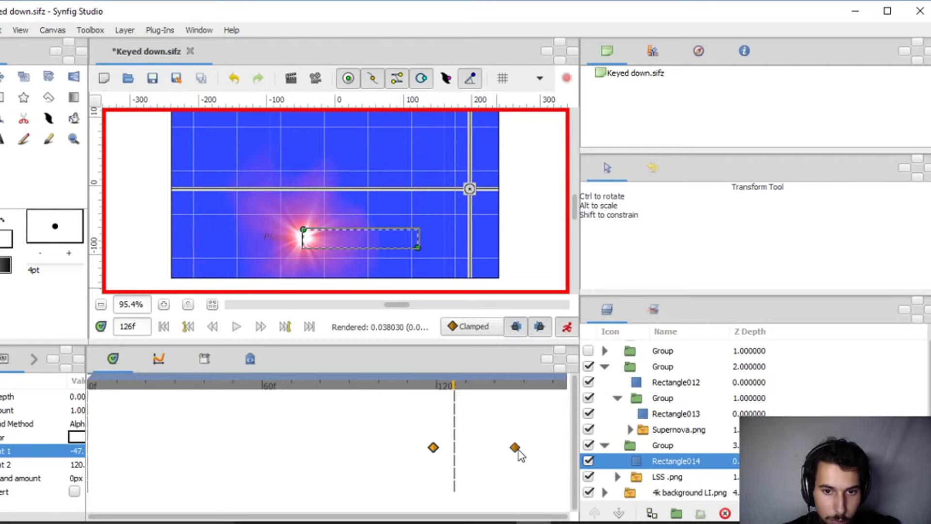
pyautogui.moveTo(519, 451); pyautogui.dragTo(509, 451)
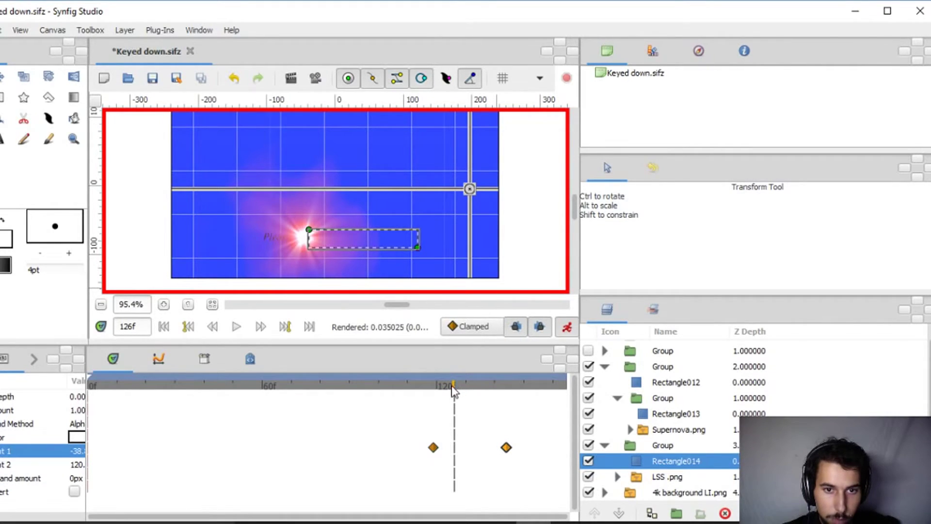
pyautogui.moveTo(452, 387); pyautogui.dragTo(479, 386)
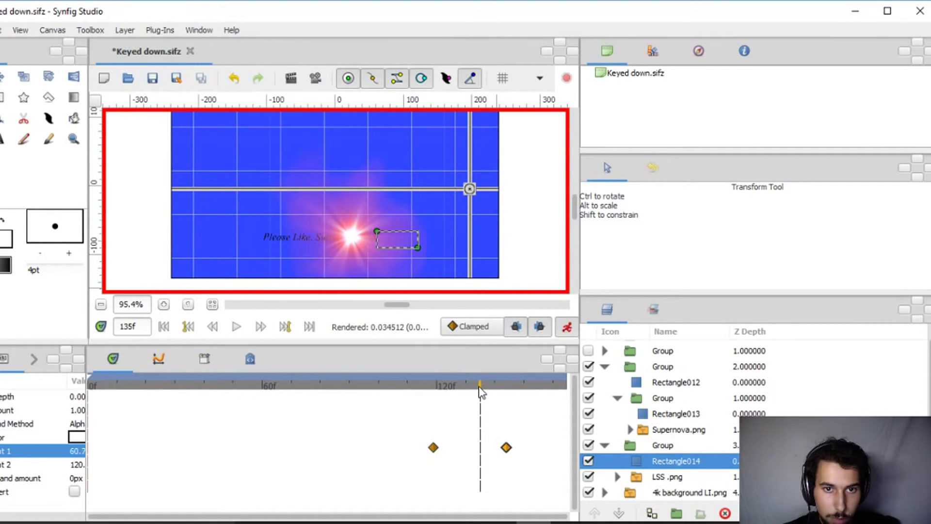
pyautogui.moveTo(506, 447); pyautogui.dragTo(520, 448)
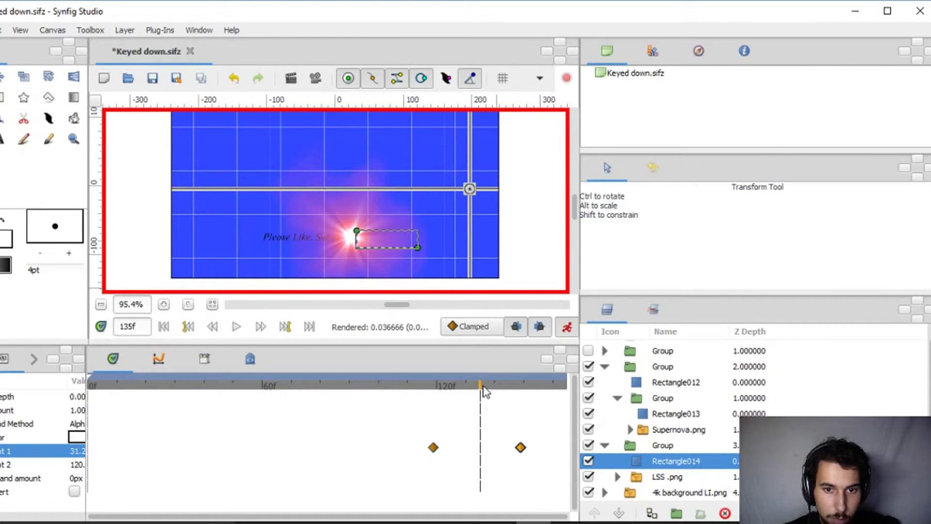
pyautogui.moveTo(486, 392); pyautogui.dragTo(437, 395)
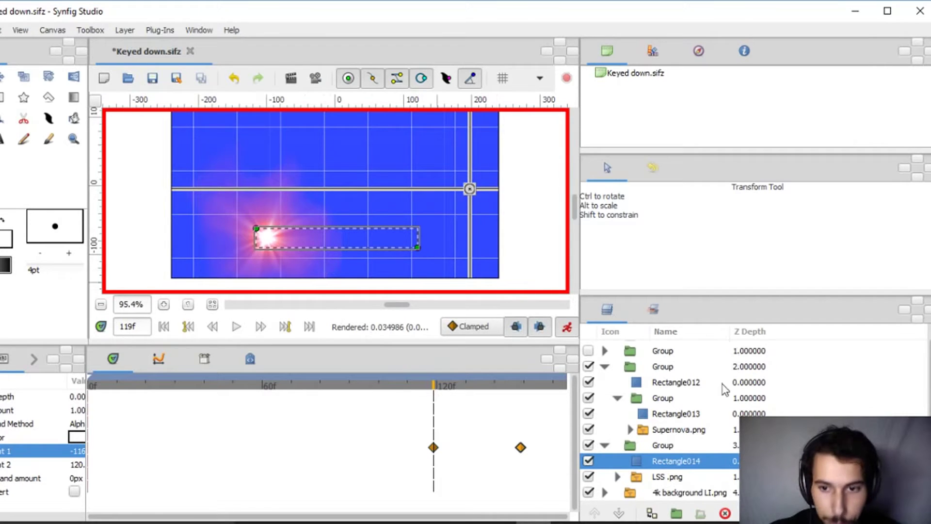
# Step: Try to rotate Supernova.png at frame 119 with the Rotate Tool, and remove the transformation waypoint this adds there
pyautogui.click(678, 431)
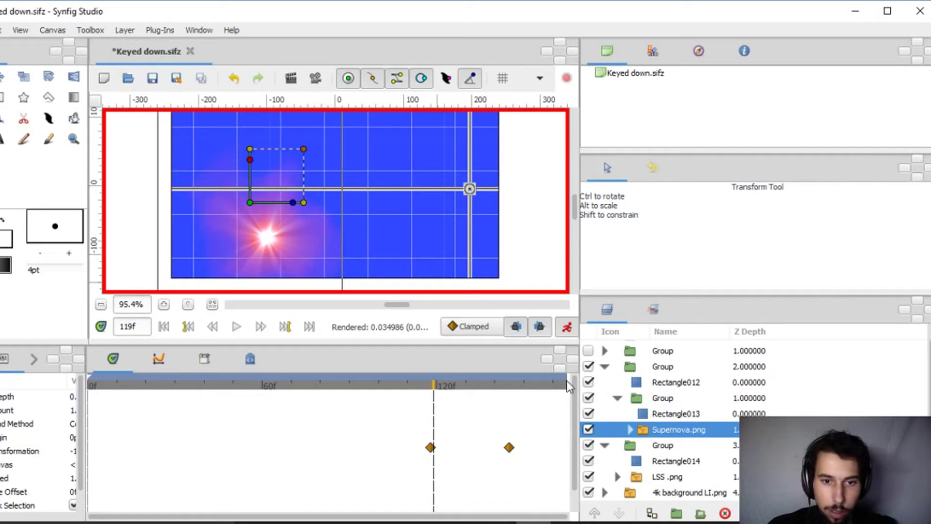
pyautogui.doubleClick(665, 428)
pyautogui.click(630, 429)
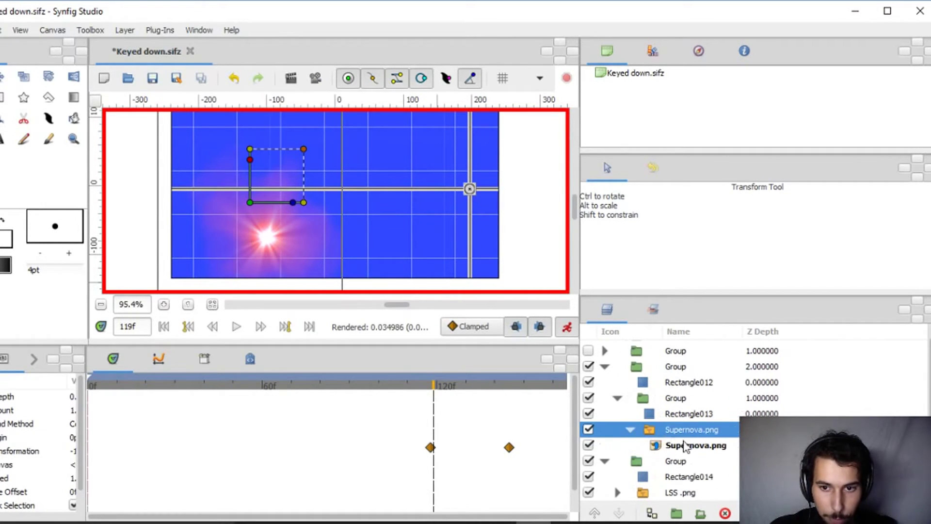
pyautogui.click(648, 444)
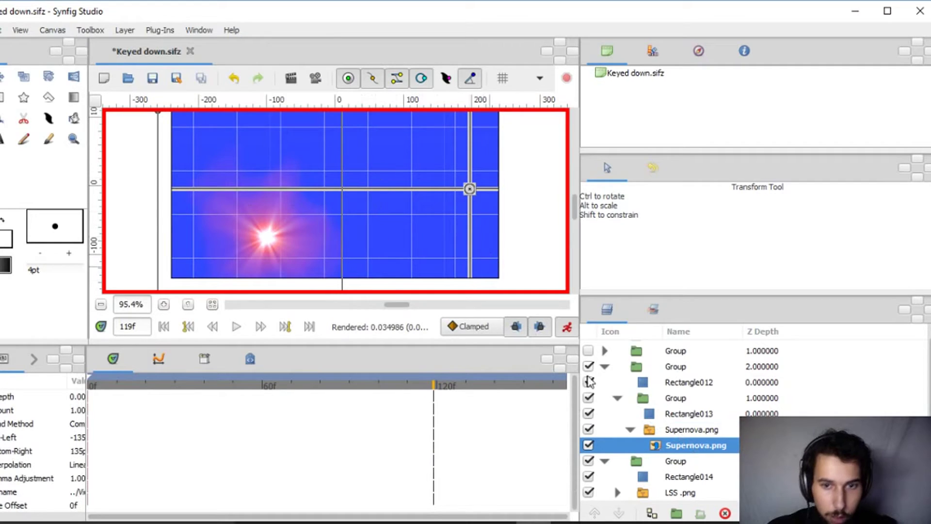
pyautogui.click(686, 431)
pyautogui.click(684, 445)
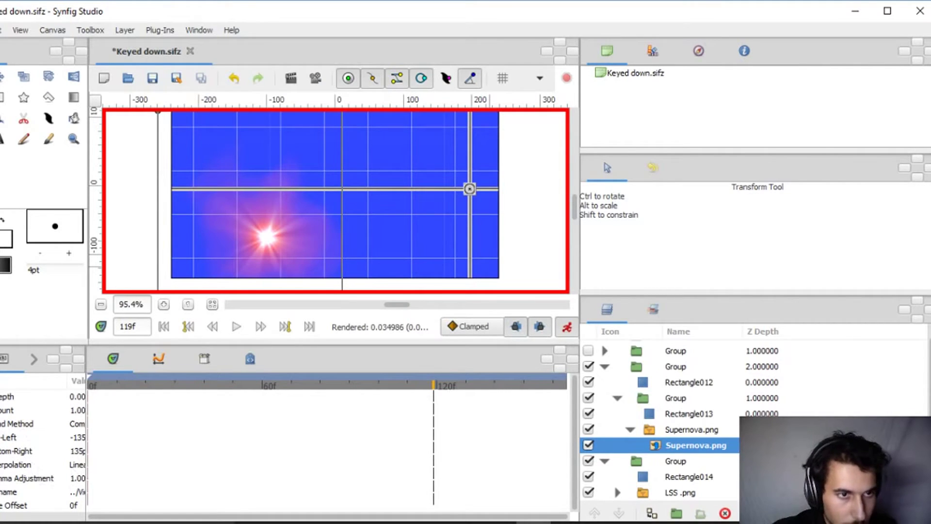
pyautogui.click(49, 76)
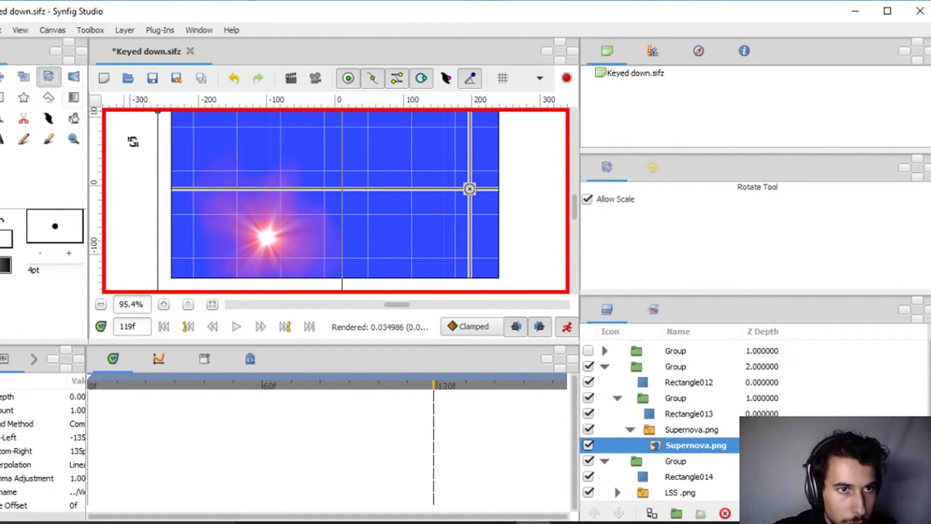
pyautogui.click(267, 238)
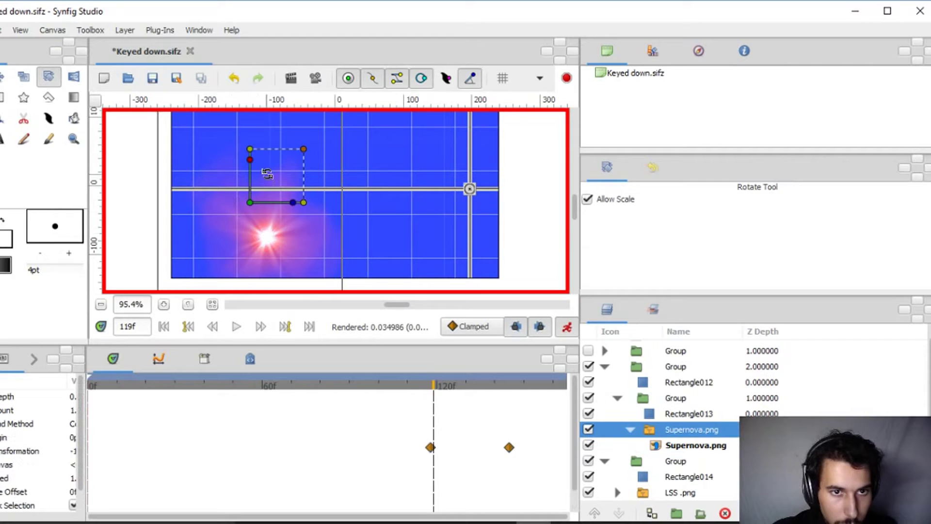
pyautogui.moveTo(303, 150); pyautogui.dragTo(308, 173)
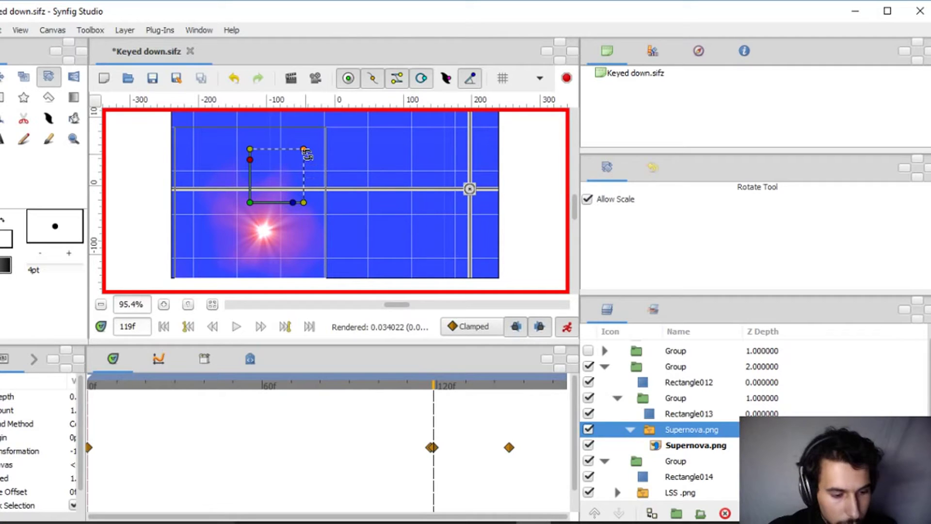
pyautogui.rightClick(433, 448)
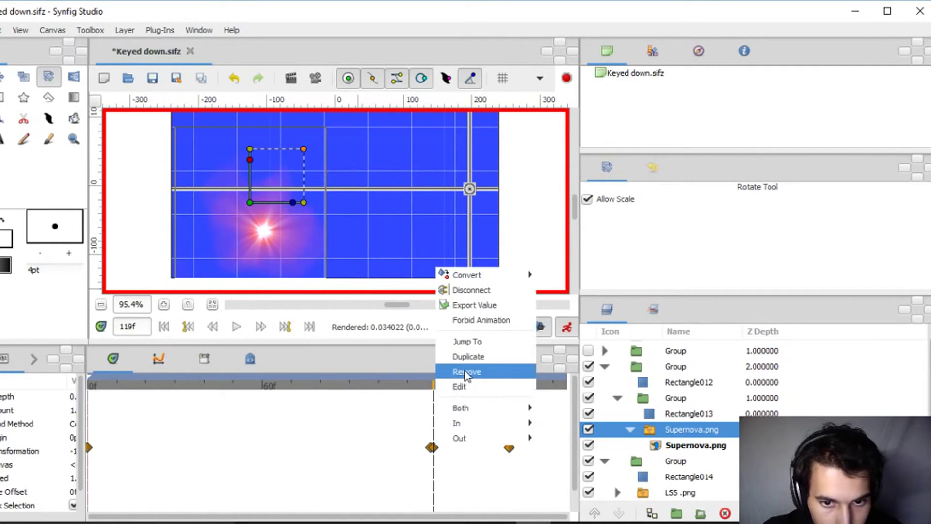
pyautogui.click(464, 371)
# Step: Remove Supernova.png's transformation waypoint at about frame 118, check the motion at frame 130, and undo the removal
pyautogui.rightClick(431, 448)
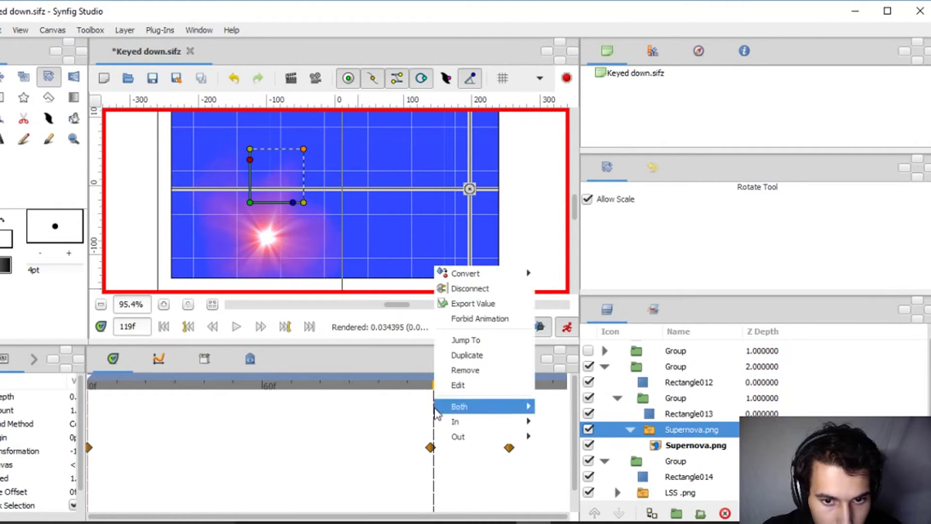
pyautogui.click(453, 369)
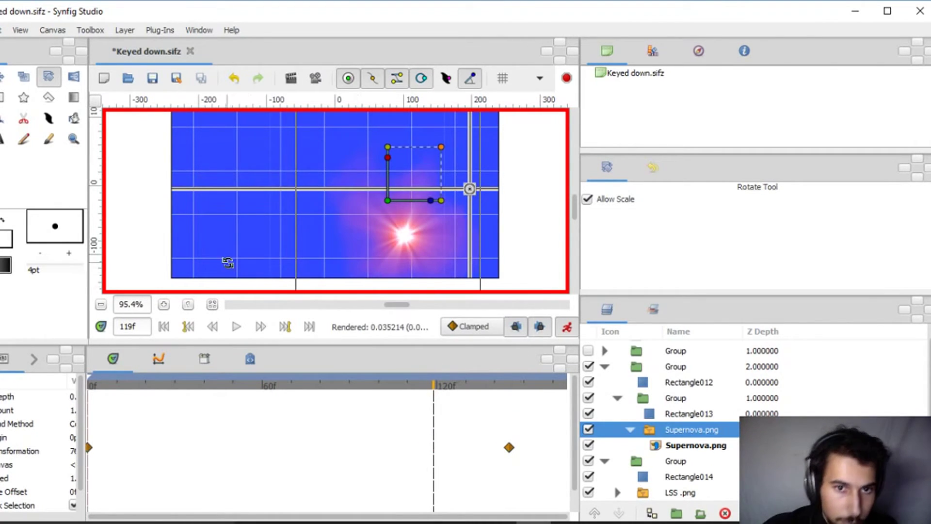
pyautogui.doubleClick(689, 430)
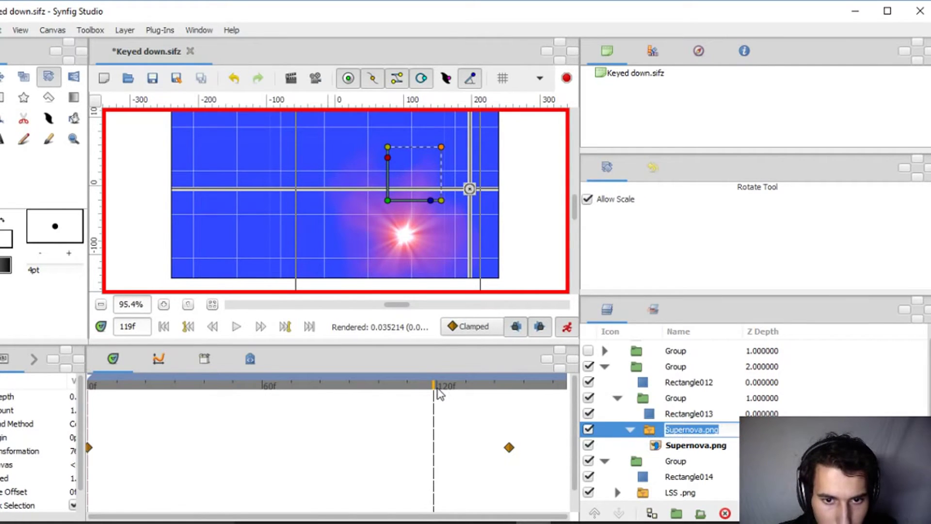
pyautogui.moveTo(435, 388); pyautogui.dragTo(468, 404)
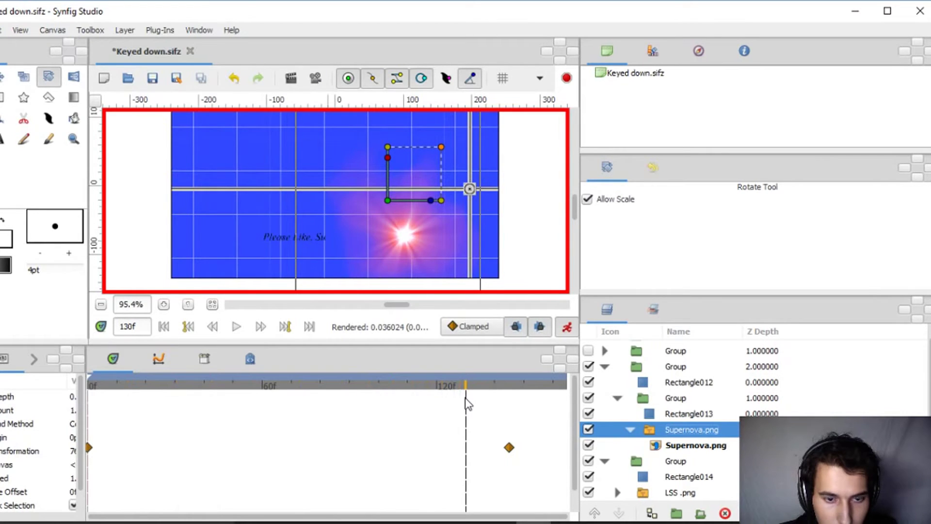
pyautogui.hotkey('ctrl', 'z')
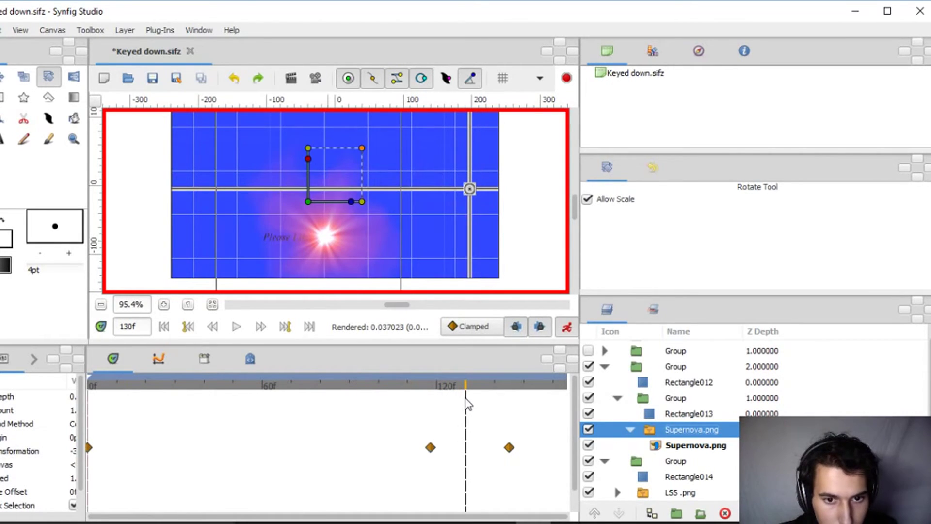
# Step: Make the hidden logo group visible again, check the full composition up to frame 155, and save the file
pyautogui.moveTo(466, 400); pyautogui.dragTo(409, 395)
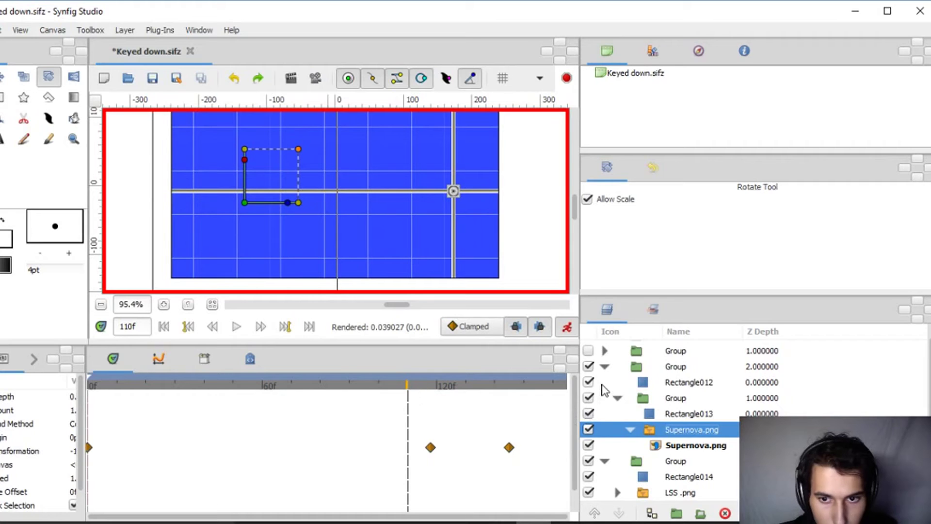
pyautogui.click(588, 351)
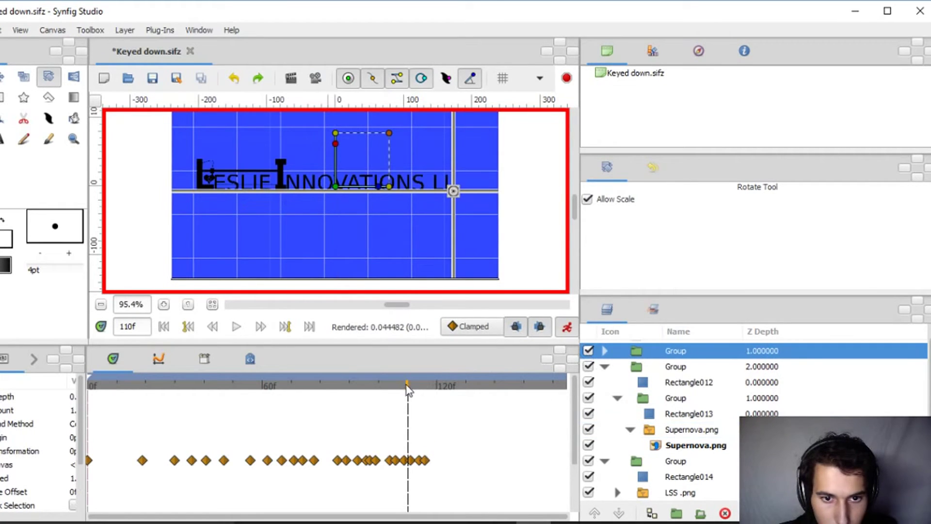
pyautogui.moveTo(407, 391); pyautogui.dragTo(543, 399)
pyautogui.hotkey('ctrl', 's')
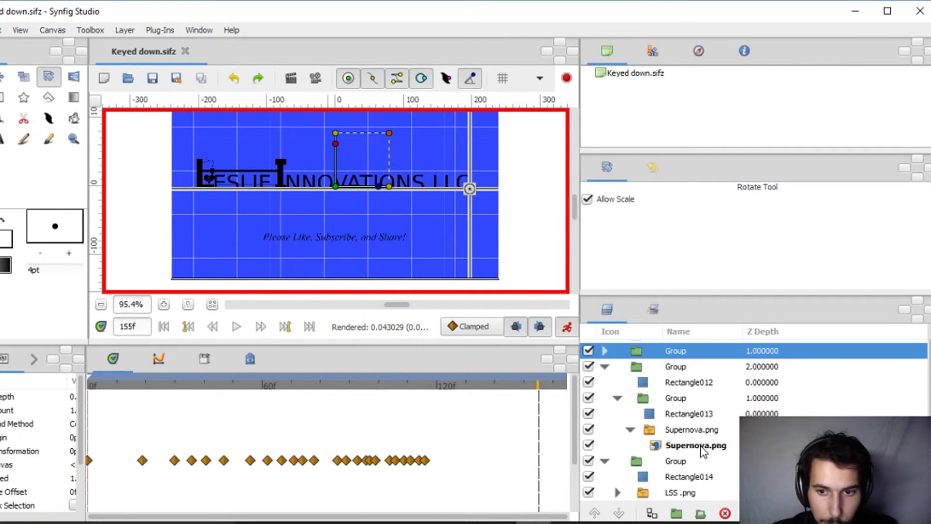
pyautogui.click(691, 429)
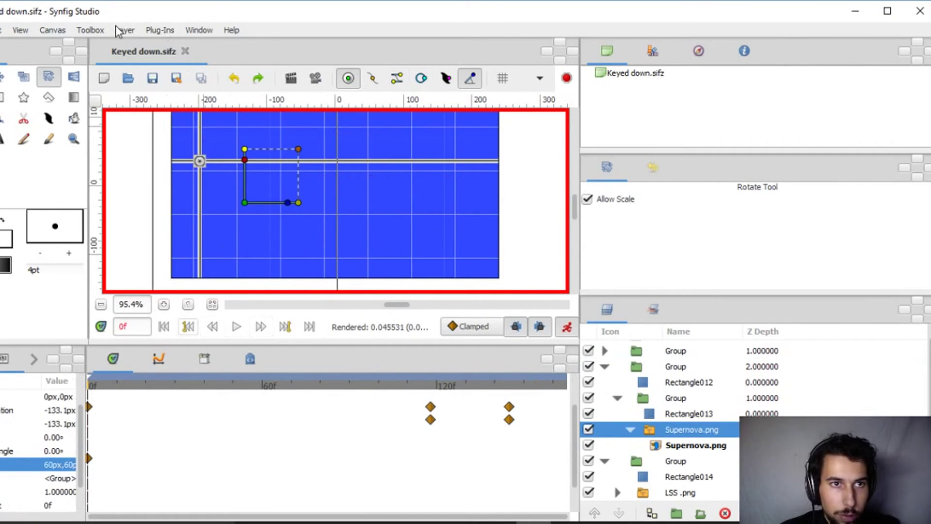
pyautogui.click(97, 30)
pyautogui.moveTo(162, 30)
pyautogui.moveTo(193, 32)
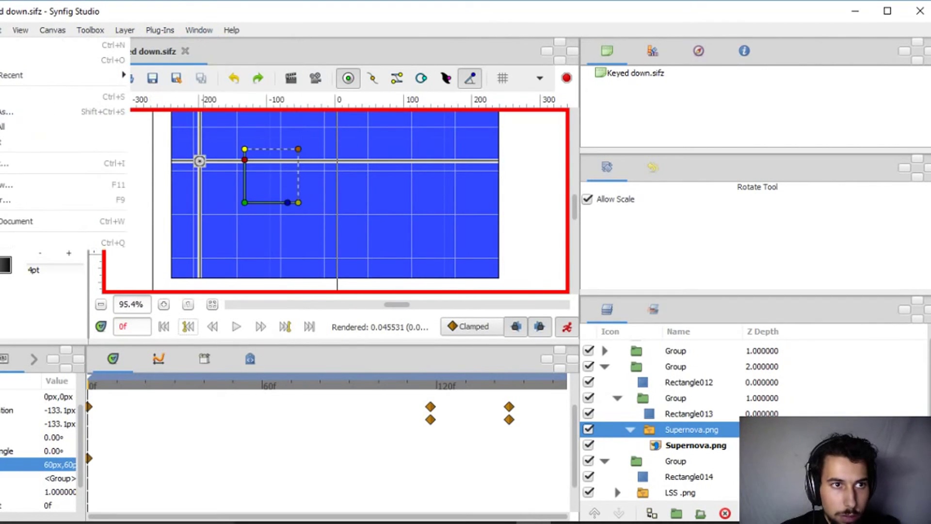
pyautogui.click(184, 7)
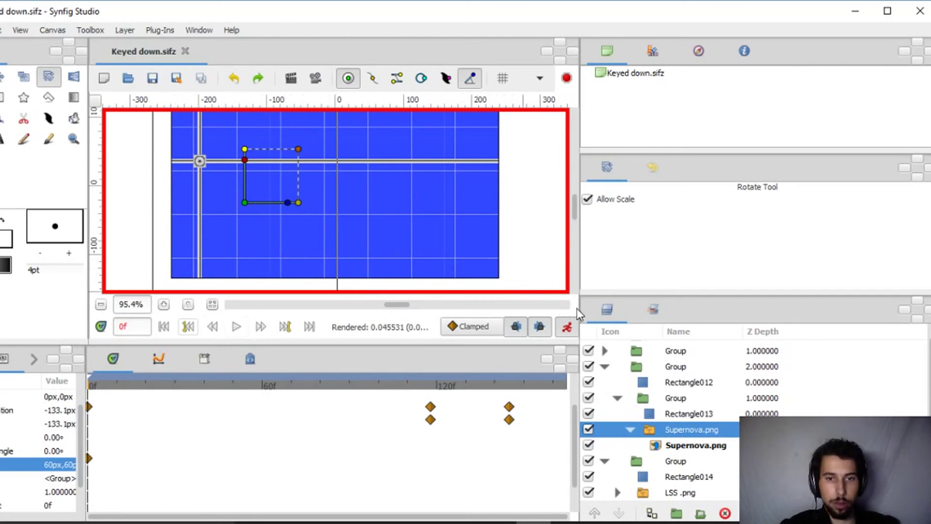
# Step: Enlarge the canvas area in both directions and zoom so the whole frame is in view at 104.7%
pyautogui.moveTo(582, 305); pyautogui.dragTo(811, 335)
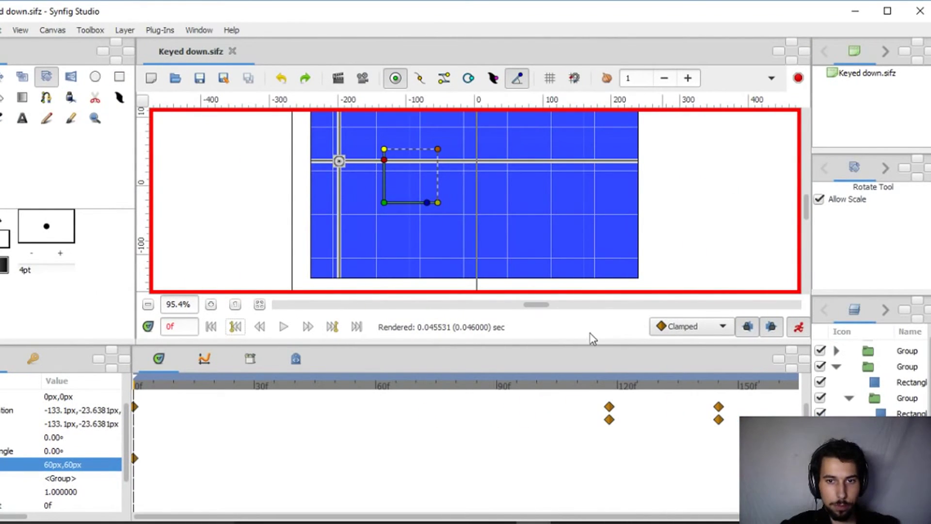
pyautogui.moveTo(588, 345); pyautogui.dragTo(587, 413)
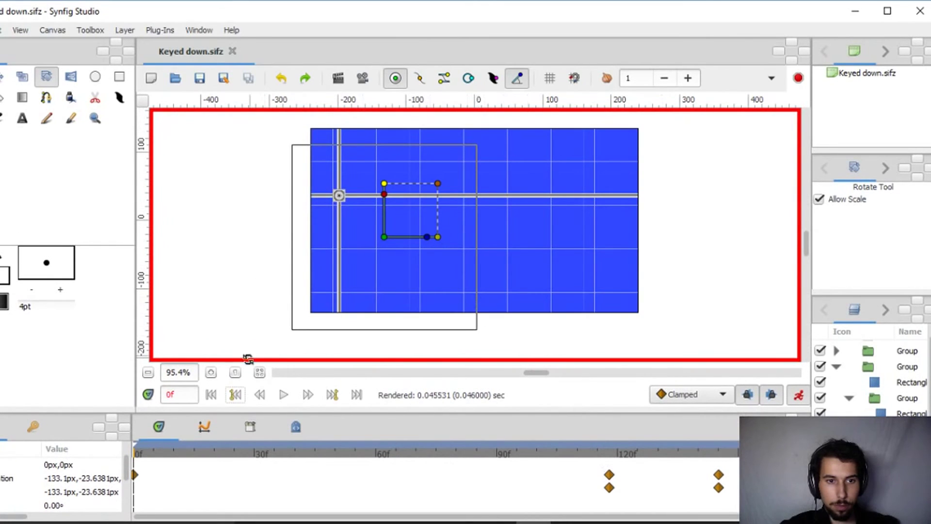
pyautogui.click(260, 373)
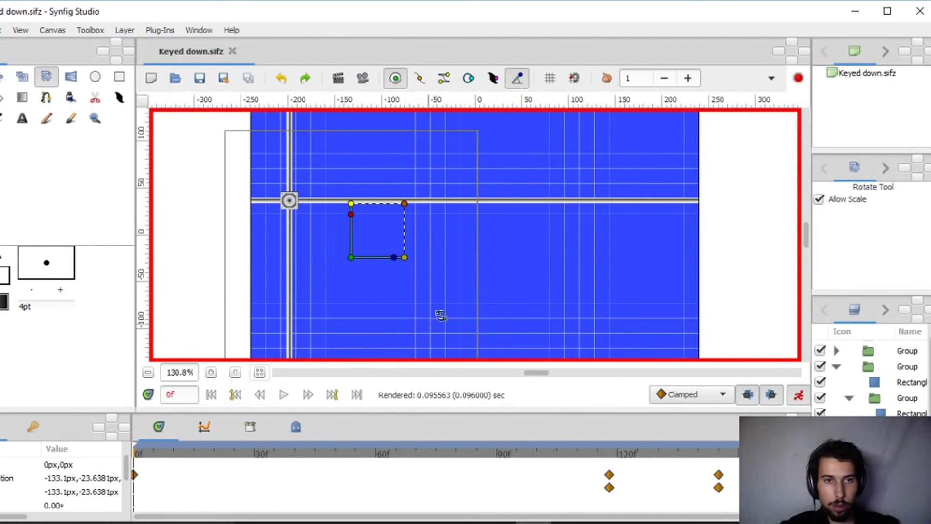
pyautogui.scroll(-6, 366, 176)
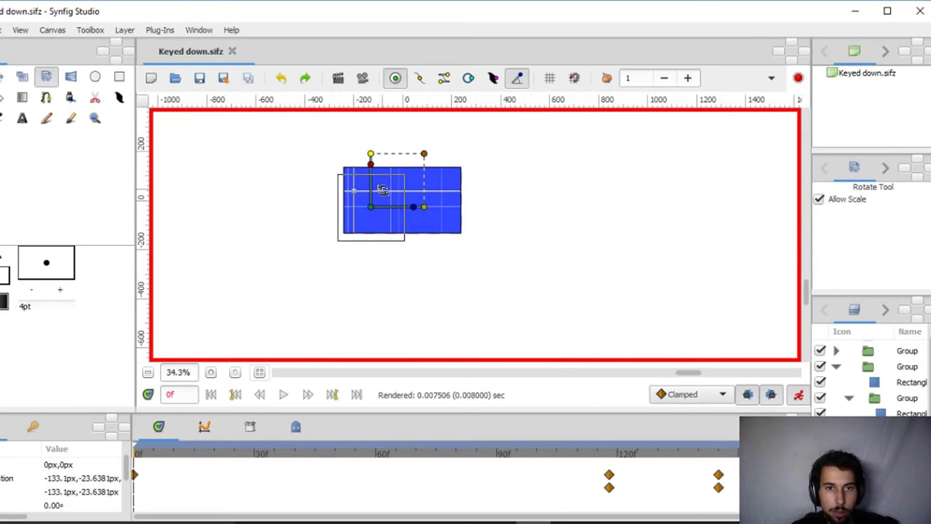
pyautogui.scroll(3, 383, 184)
pyautogui.scroll(2, 388, 184)
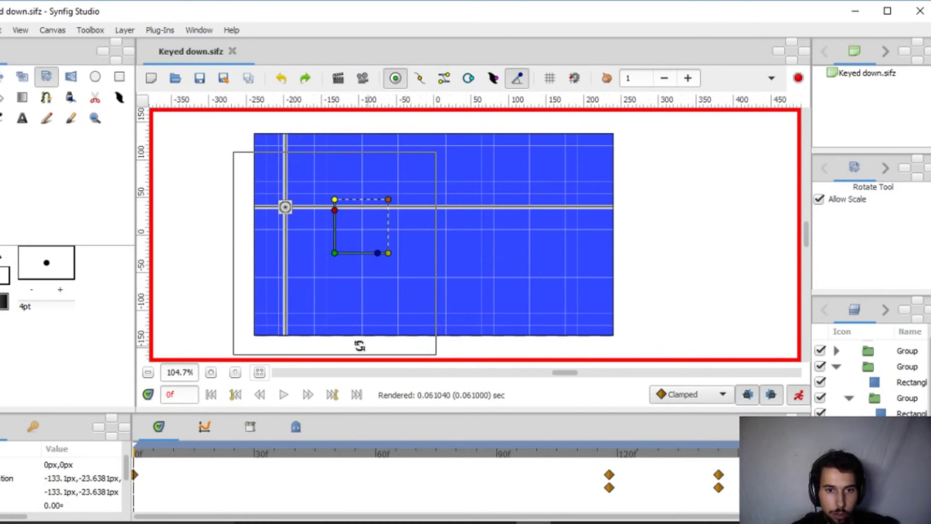
# Step: Play the finished animation from frame 0 and replay it to review the logo and subscribe text reveals
pyautogui.click(284, 396)
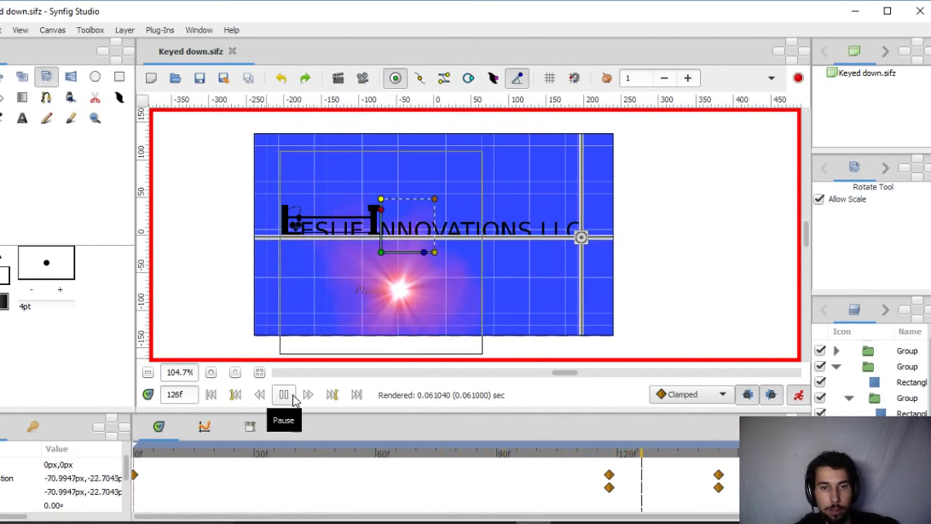
pyautogui.click(283, 395)
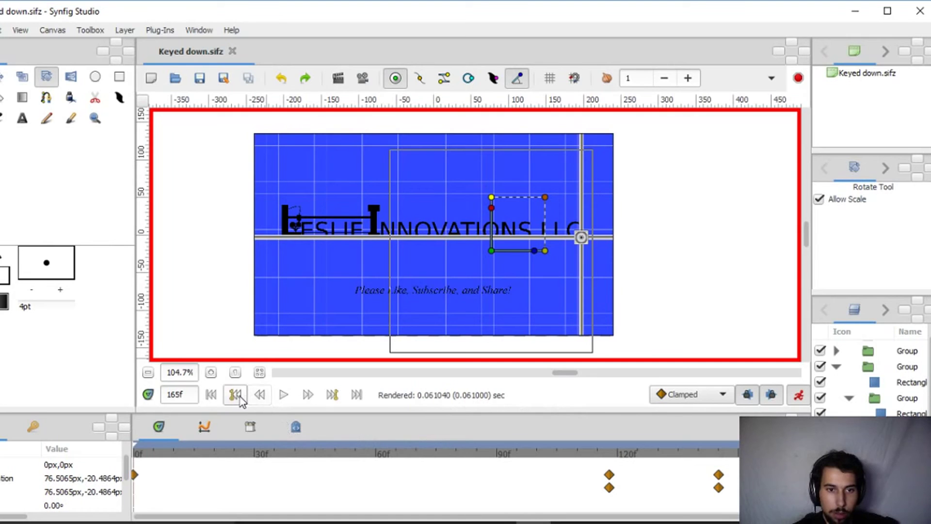
pyautogui.click(285, 396)
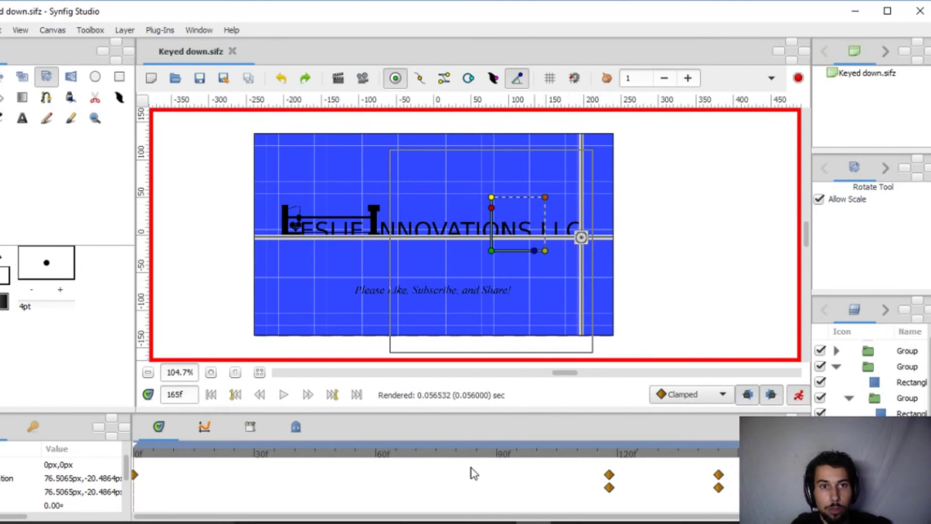
pyautogui.click(320, 523)
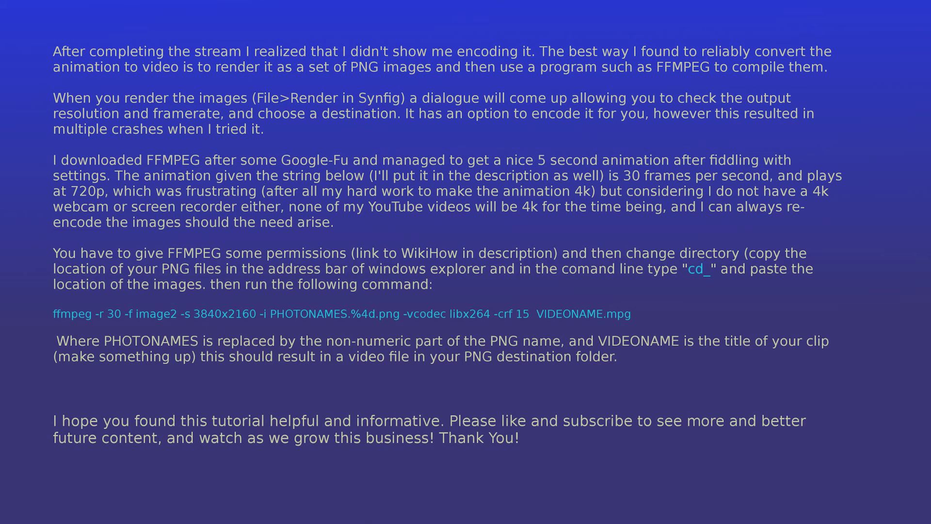